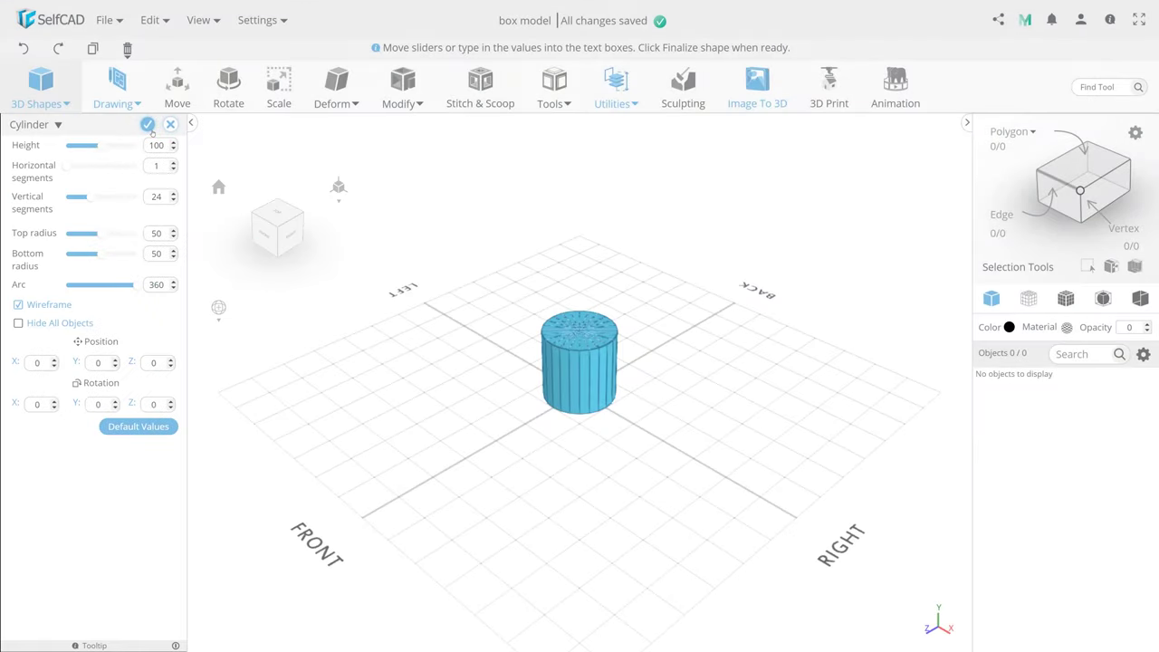
Finalize the cylinder and scale it into a tall, thin 8.26 × 90.06 × 8.26 rod
click(147, 124)
click(279, 86)
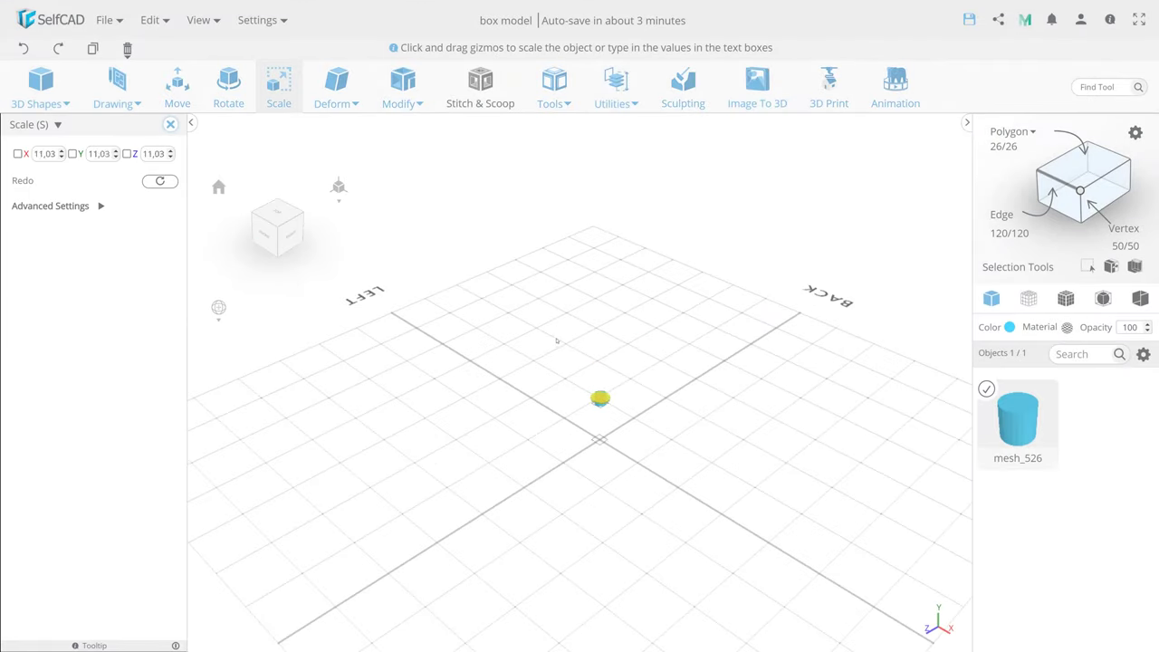
drag(557, 340, 652, 435)
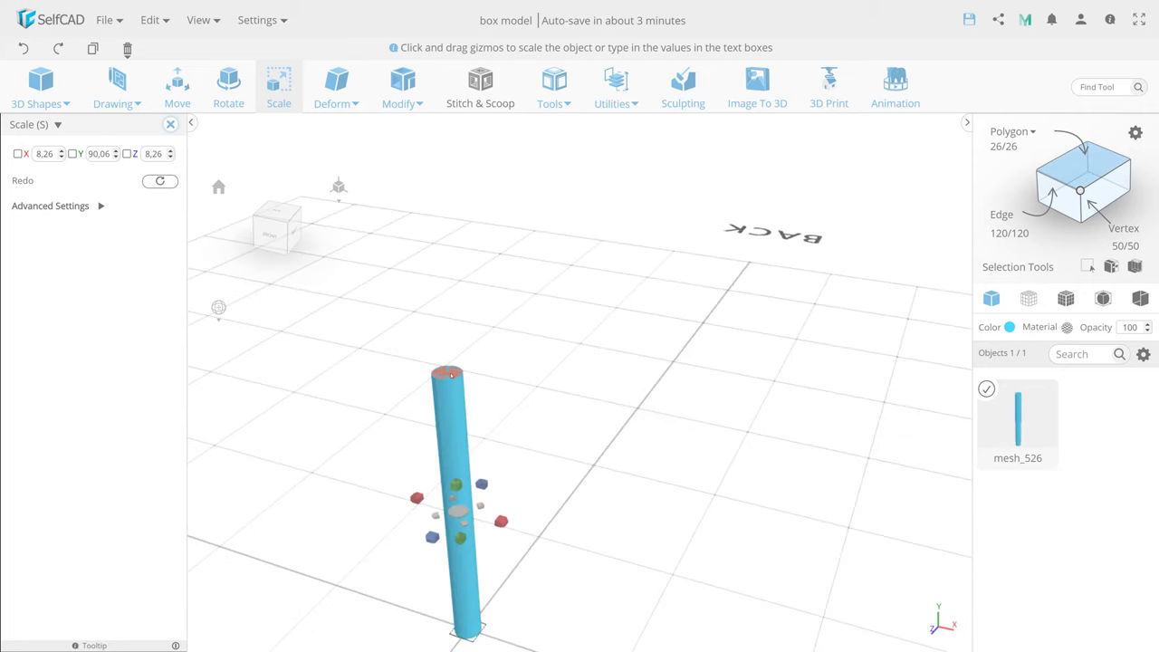
Select the rod's top face and start an Inset on it
click(452, 374)
click(403, 86)
click(427, 169)
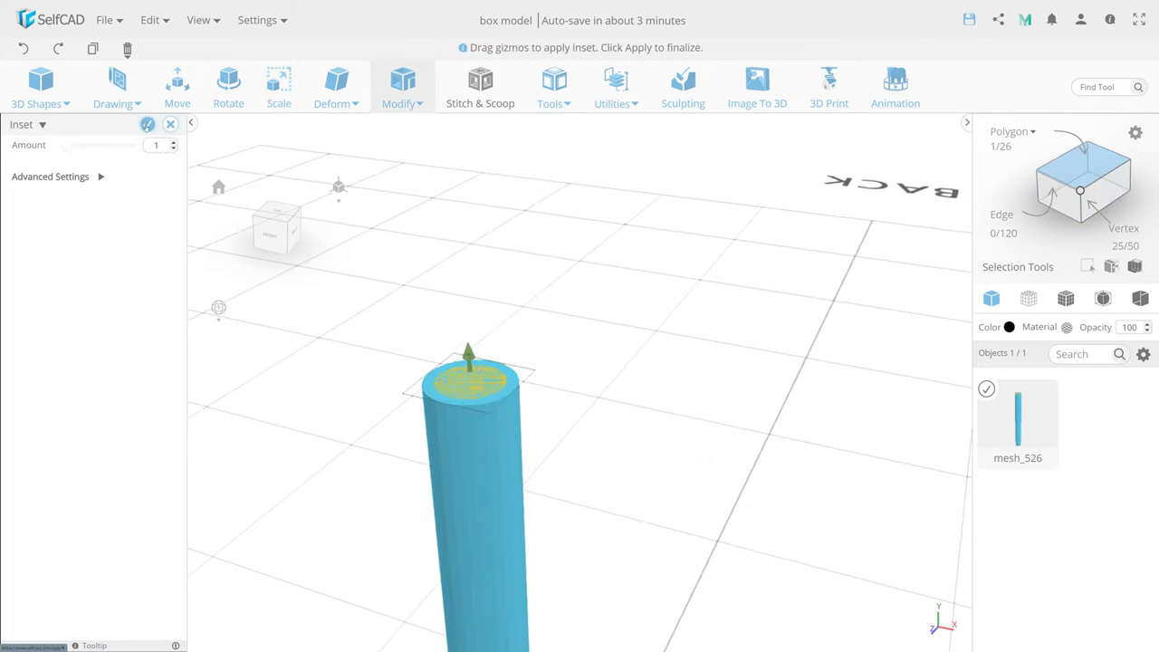
Apply the inset, extrude the top face upward, and scale it down into a taper
click(147, 125)
click(403, 86)
click(427, 130)
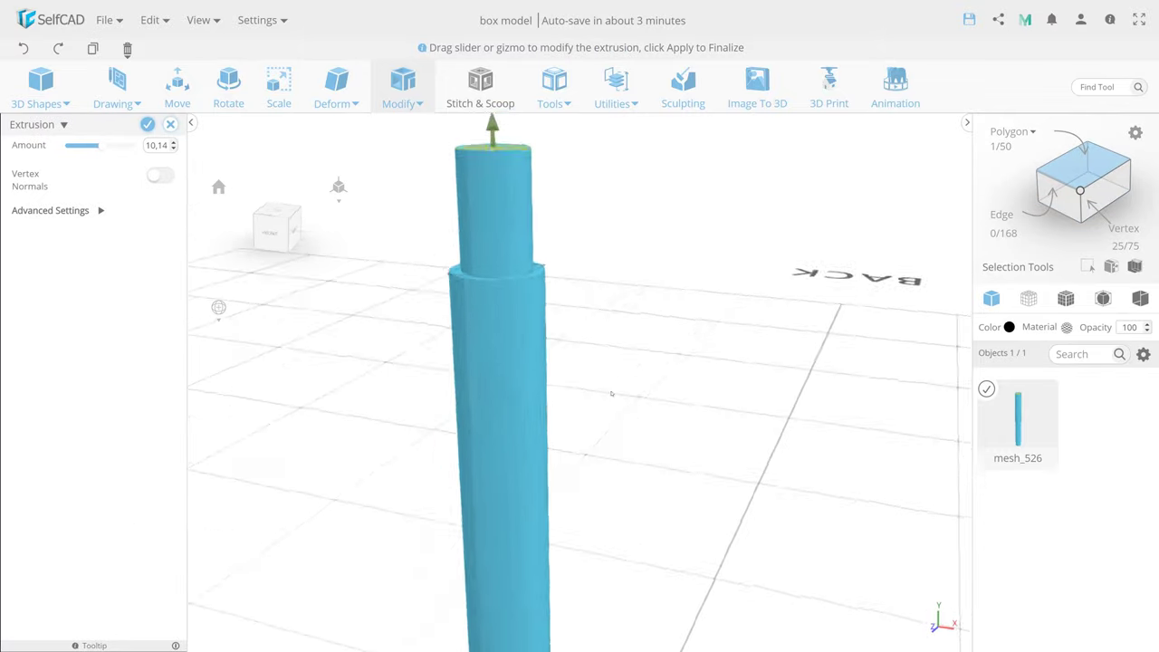
scroll(612, 394, down, 4)
click(147, 124)
key(s)
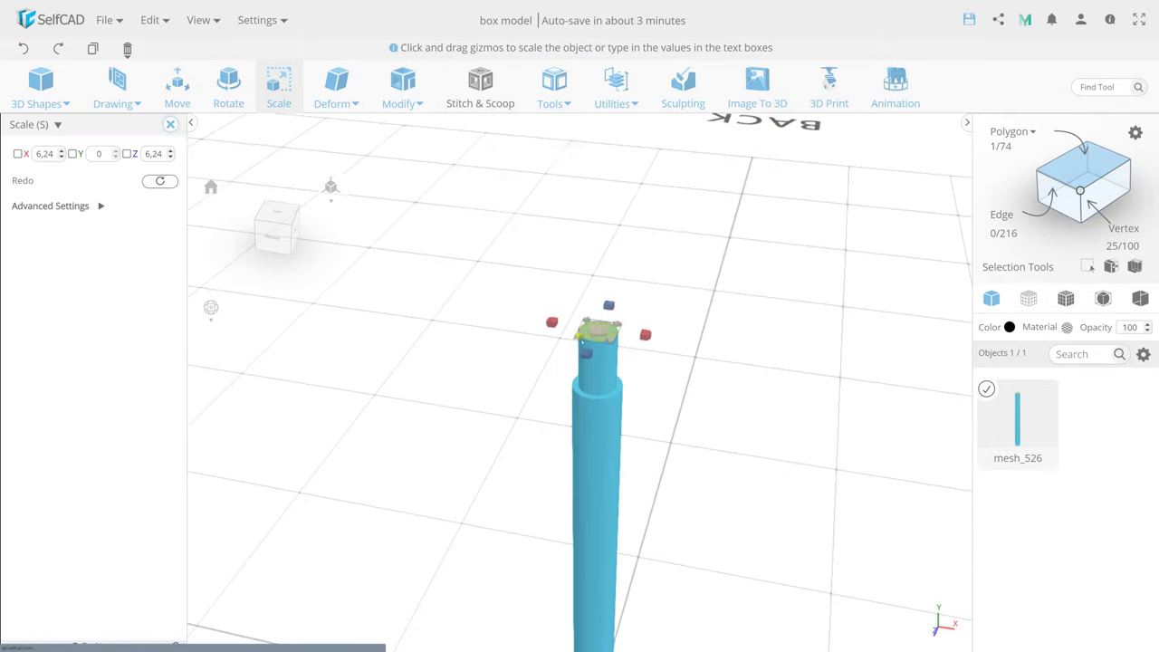
drag(597, 330, 593, 336)
Fillet the edge loop around the collar to round it off
click(170, 124)
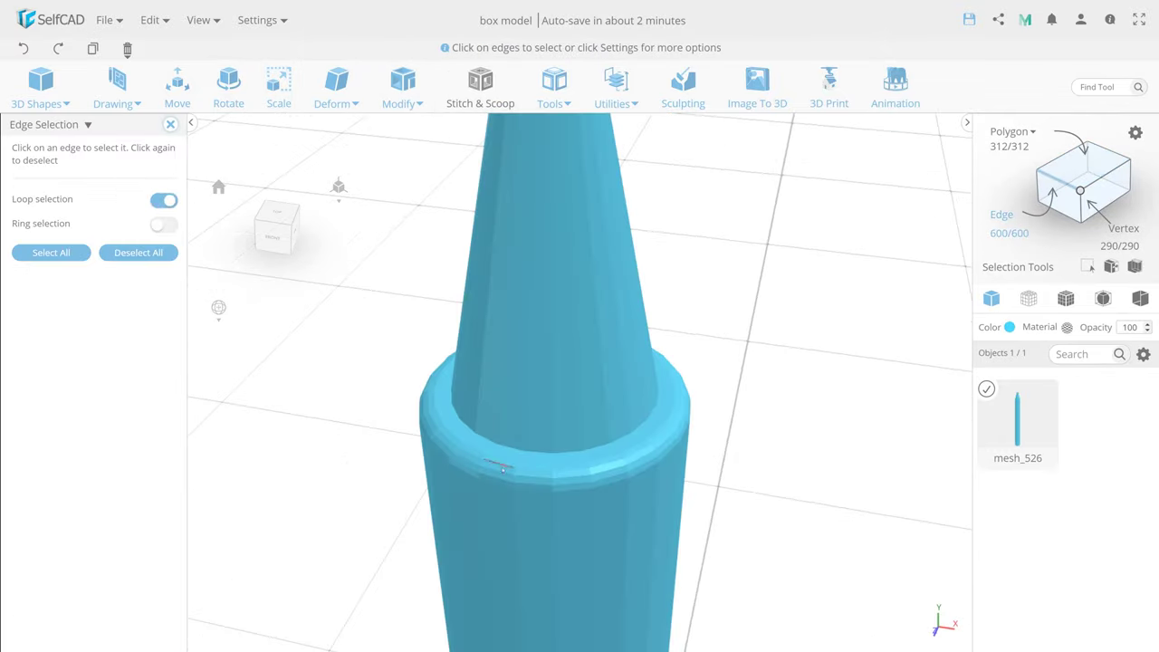
click(503, 469)
click(402, 103)
click(426, 293)
click(82, 249)
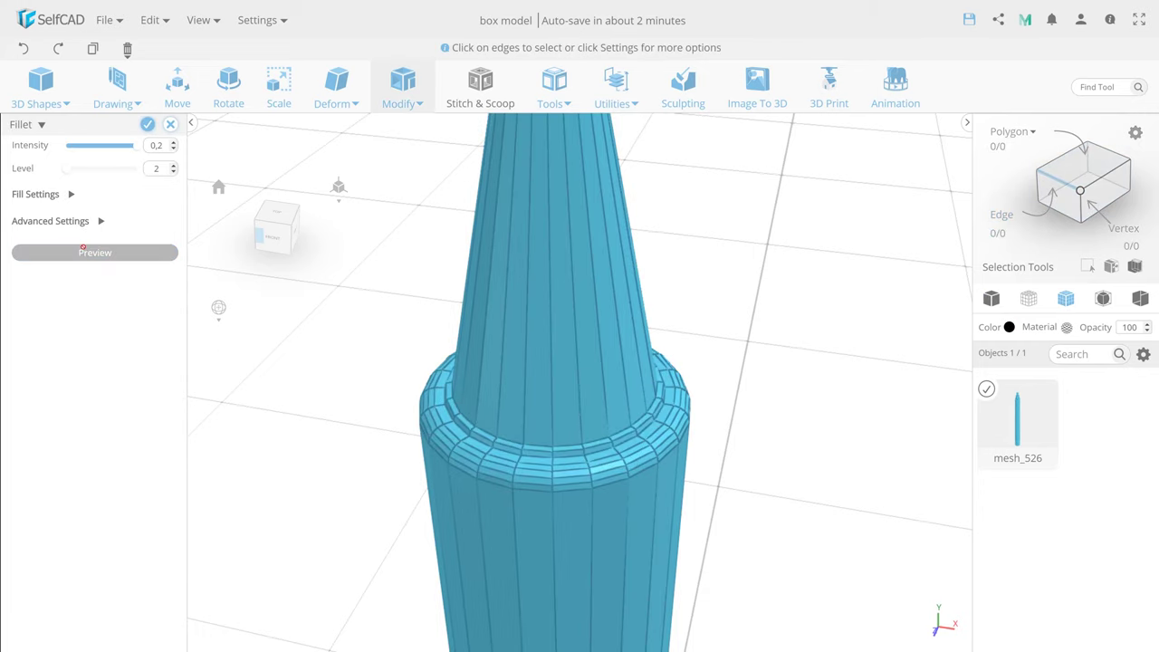
click(84, 226)
click(147, 124)
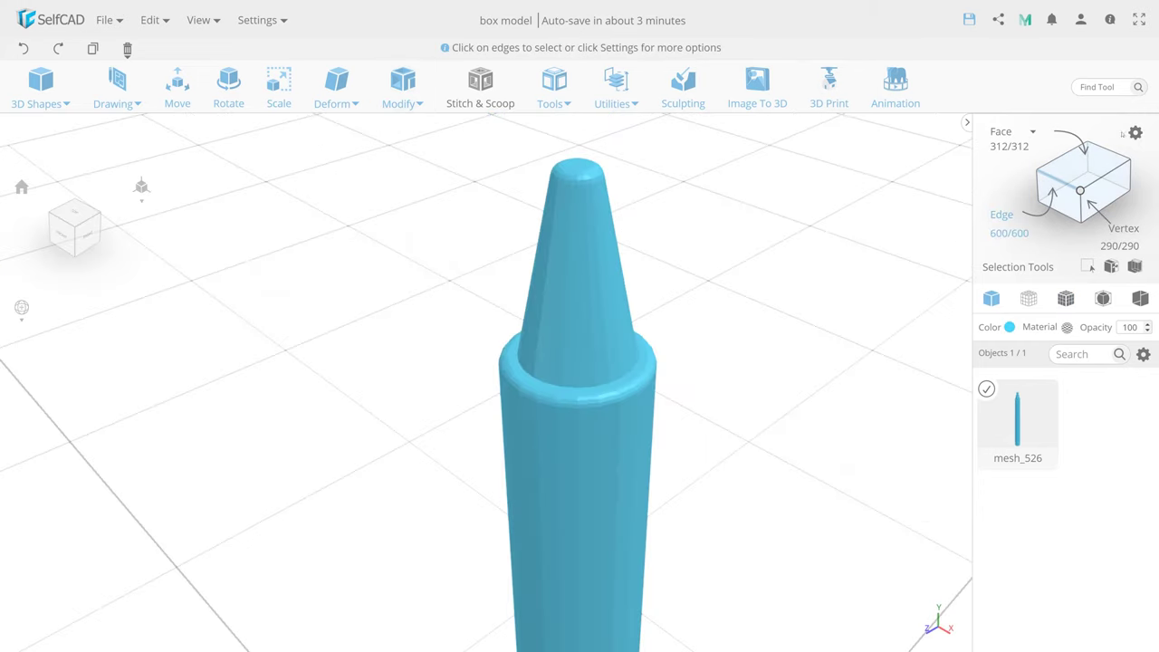
Fillet the edge loop where the taper meets the collar, then turn on smooth shading
click(593, 391)
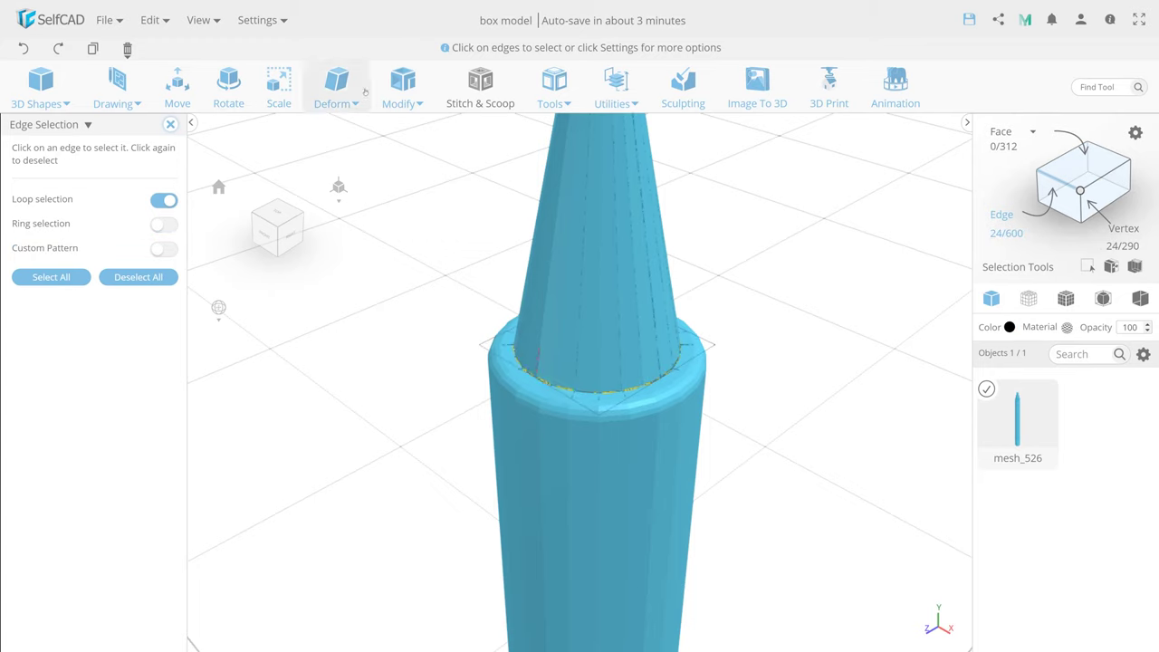
click(403, 103)
click(426, 293)
click(86, 252)
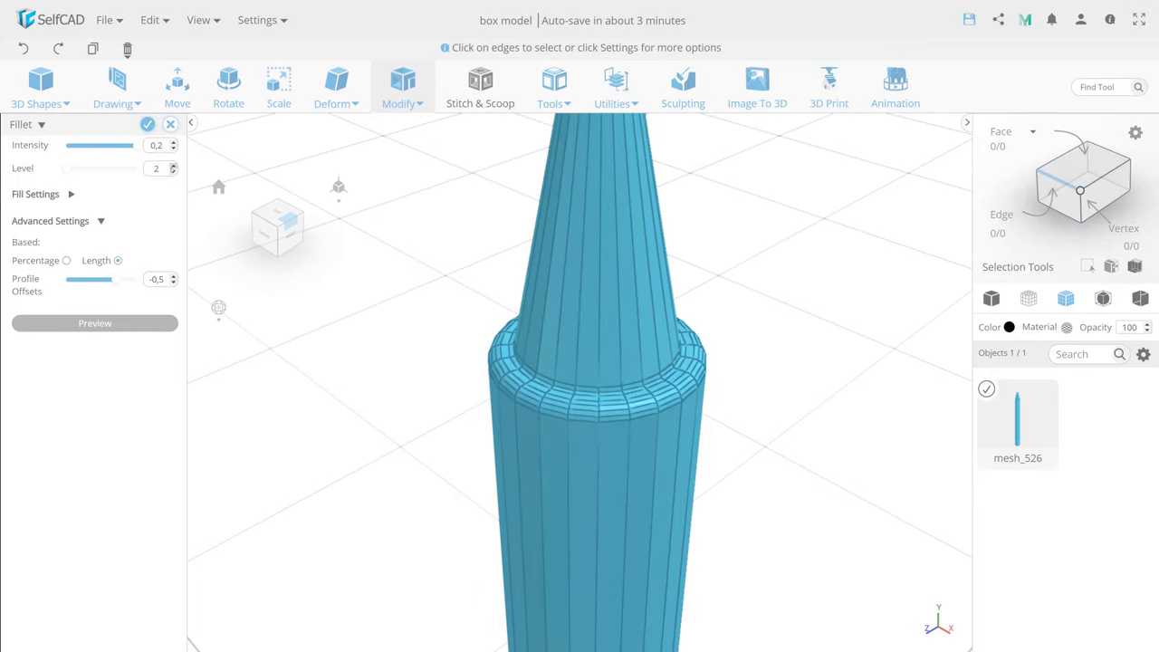
click(147, 124)
scroll(678, 380, down, 5)
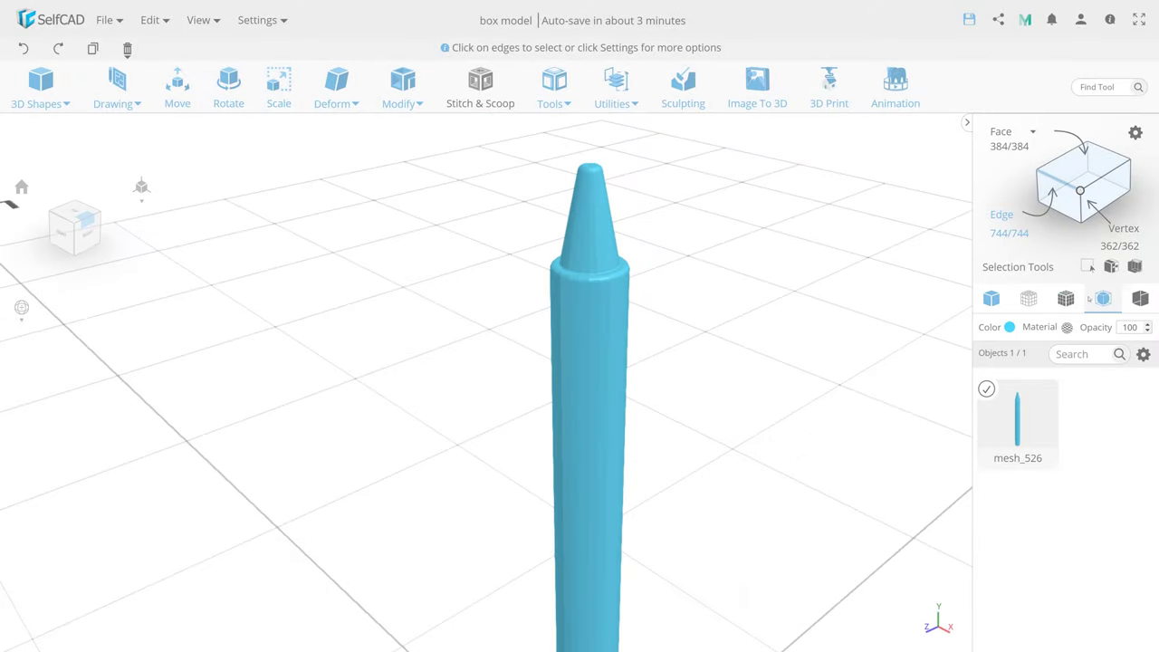
click(1102, 298)
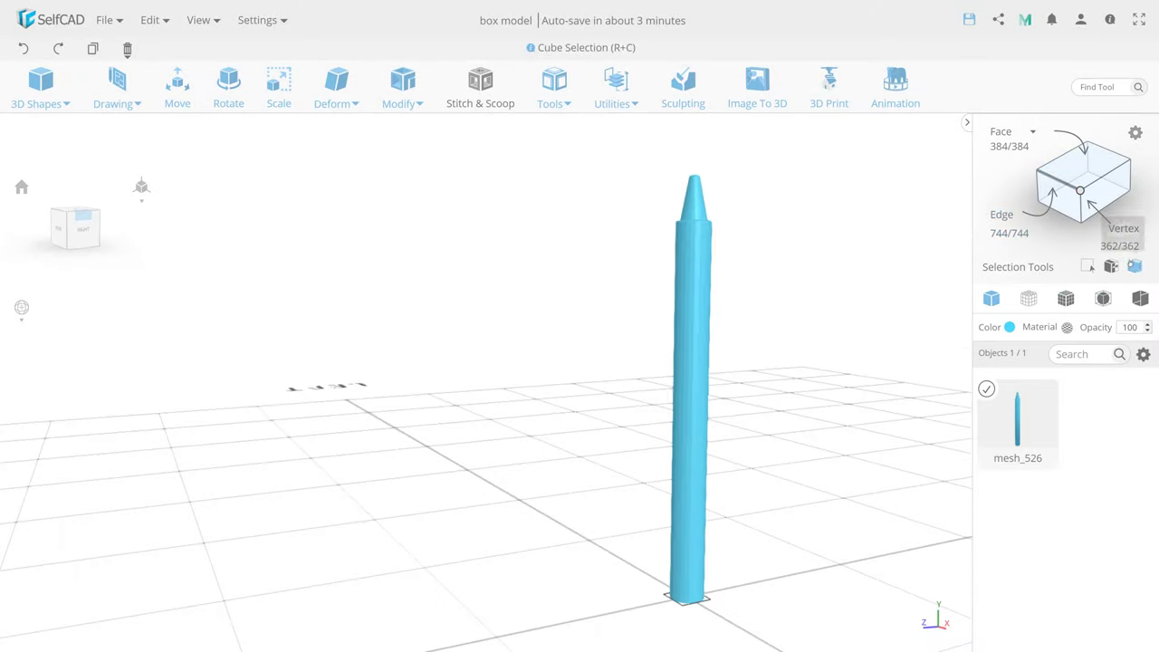
Box-select the body faces and extrude them 0.52 outward along vertex normals
click(1111, 266)
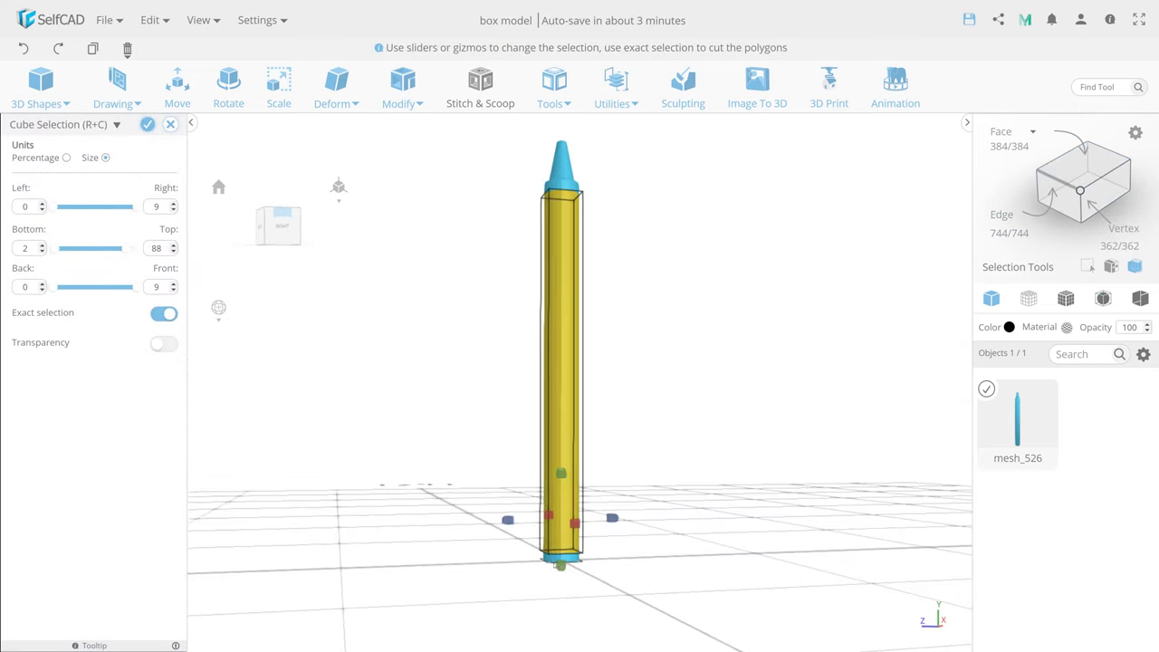
key(alt+e)
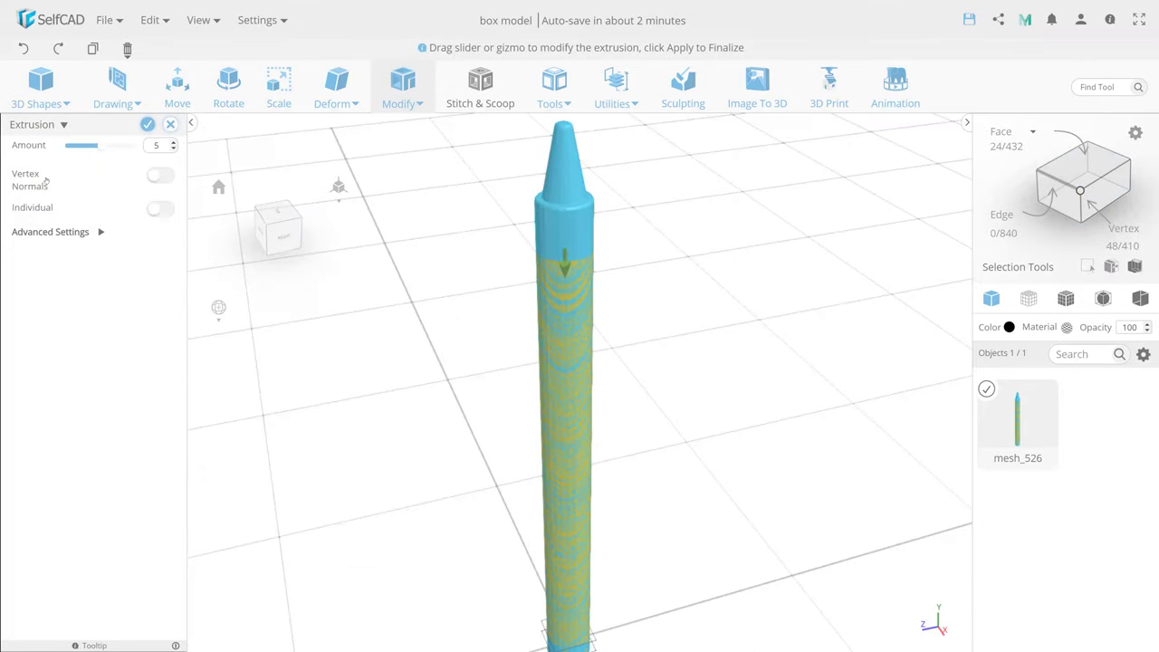
click(160, 175)
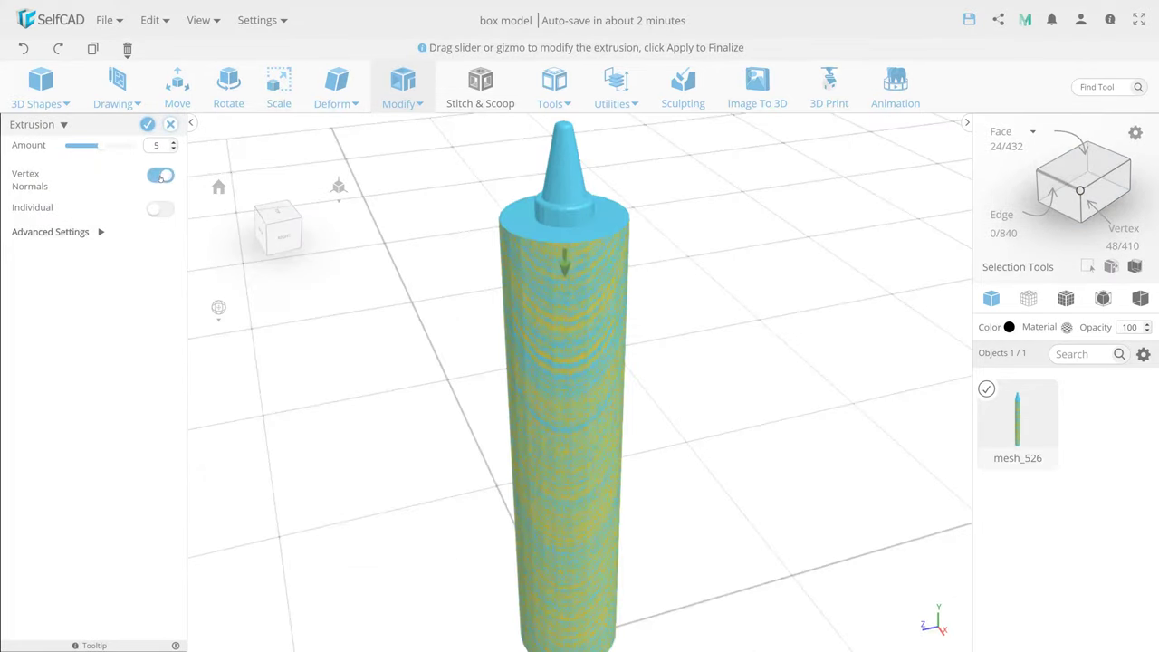
drag(566, 266, 564, 232)
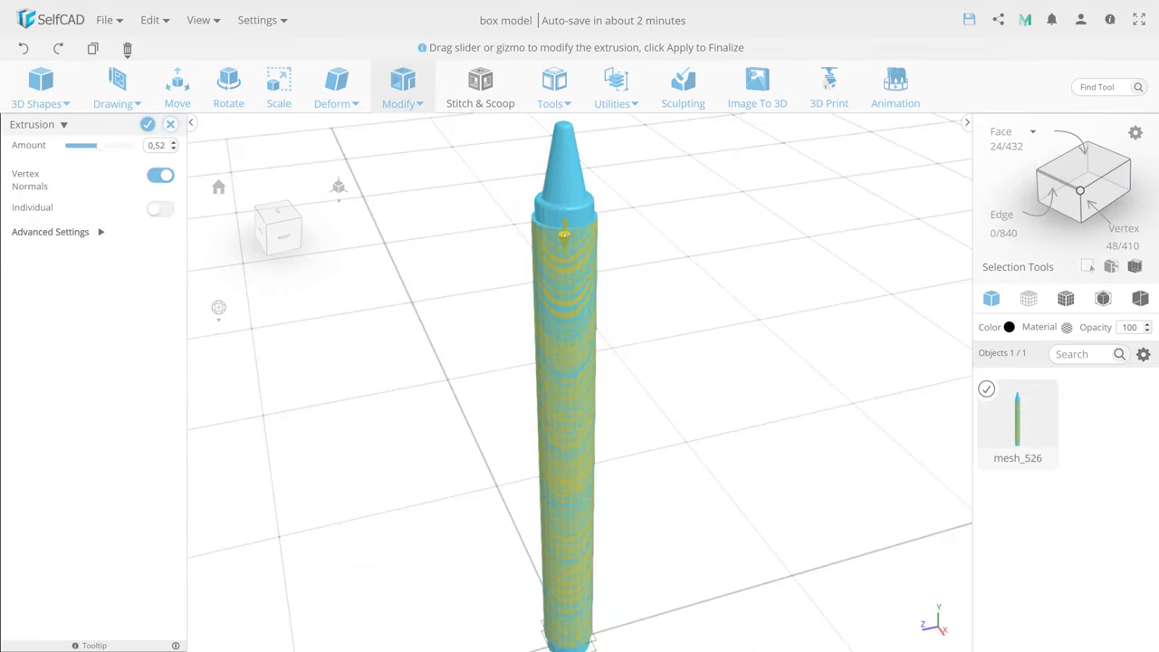
key(Return)
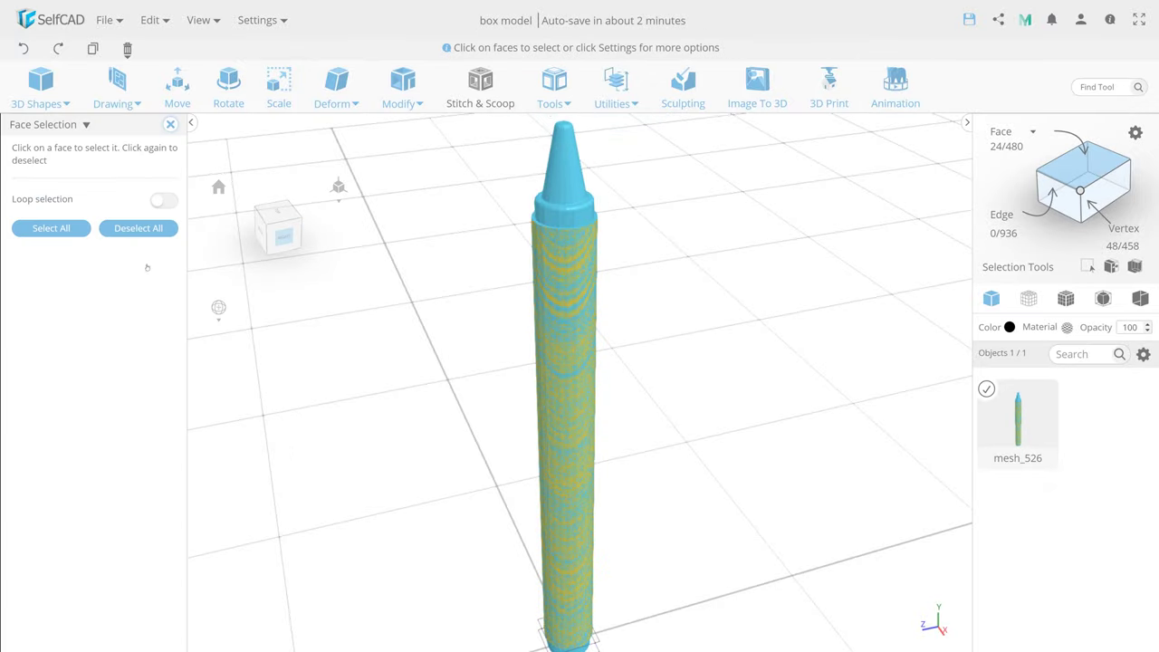
Select the body's face loops, including the bottom loop, and split them off as mesh_1
scroll(561, 227, up, 3)
click(419, 317)
right_drag(420, 317, 622, 290)
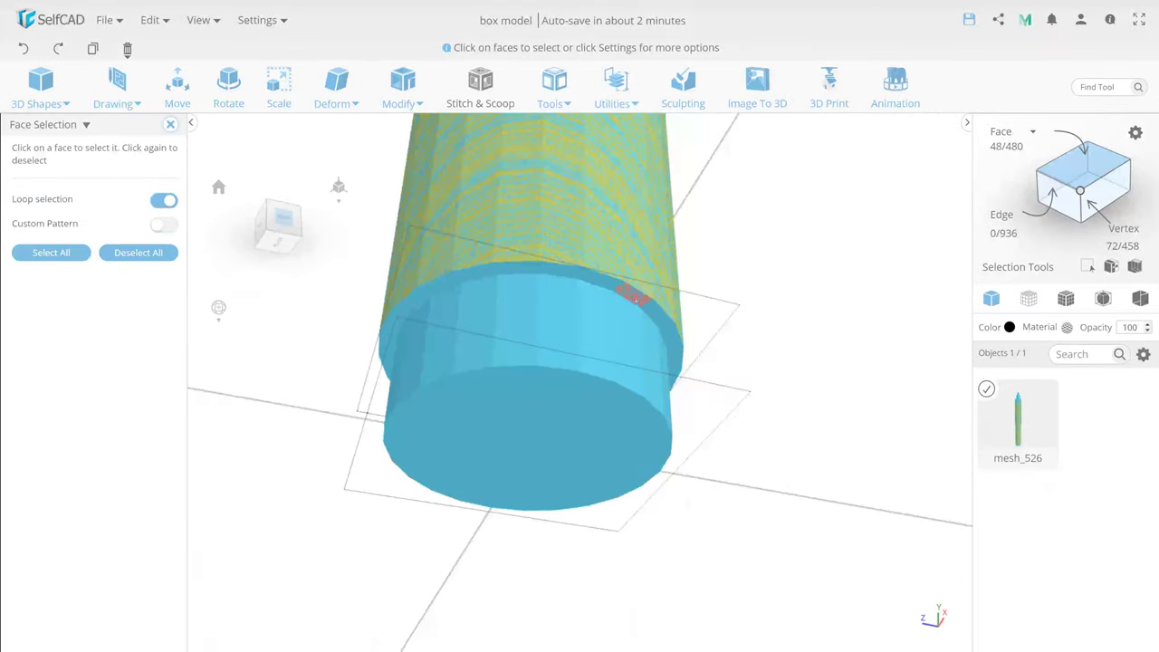
click(653, 313)
click(612, 103)
click(624, 422)
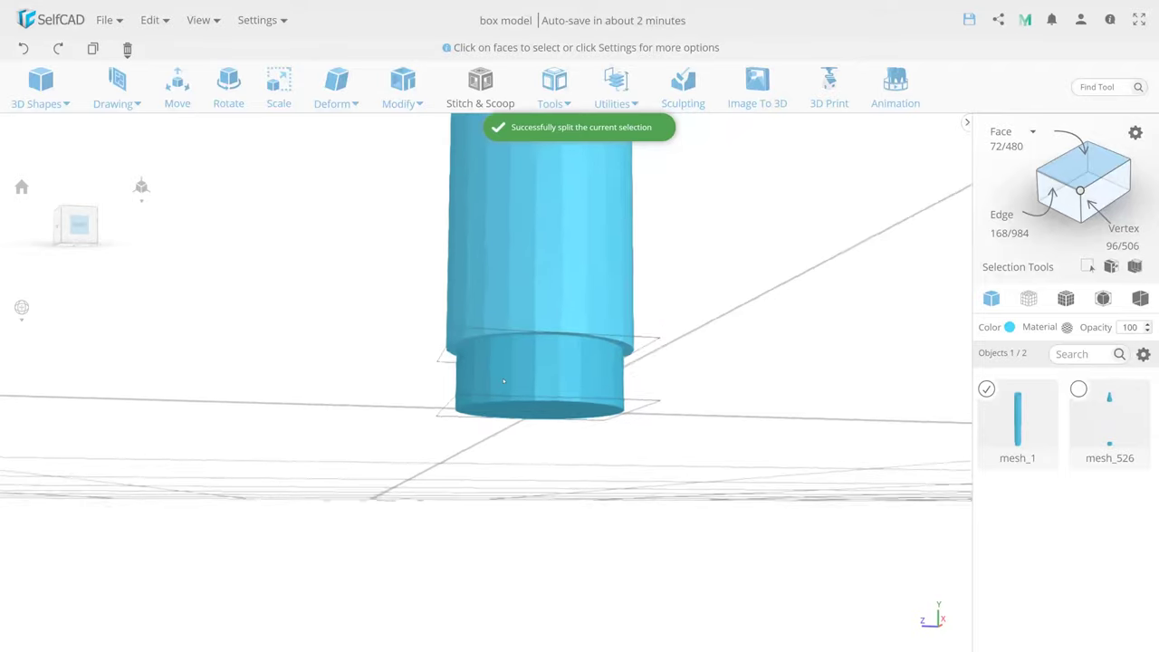
right_drag(634, 300, 637, 339)
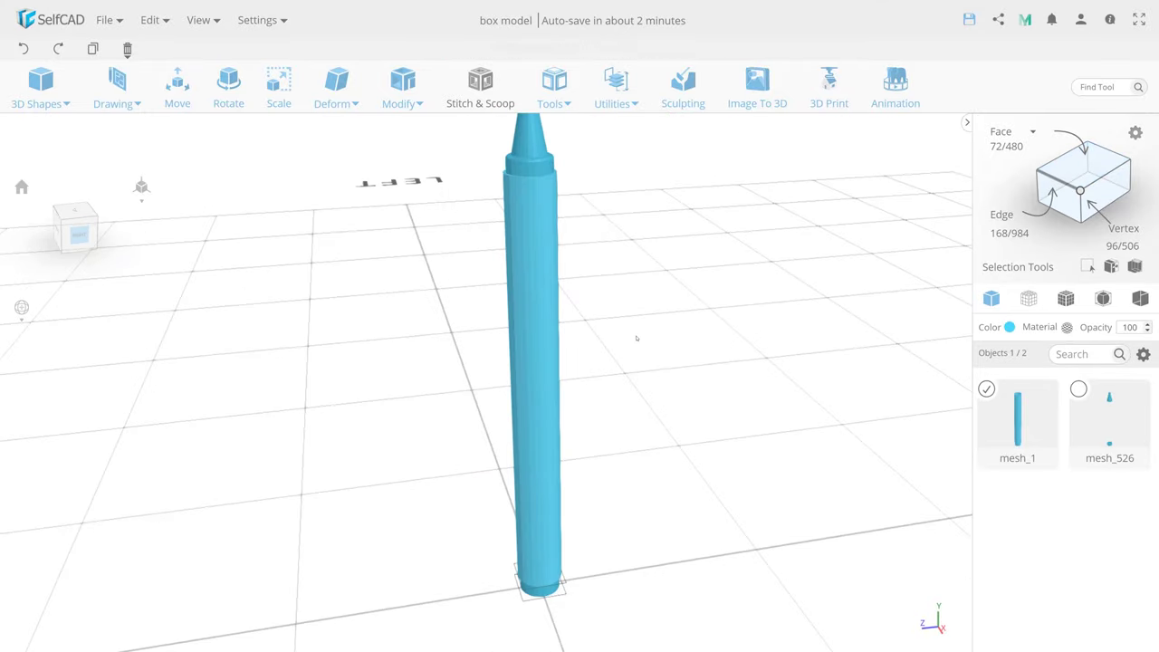
Split a thin ring near the crayon's top into its own object and colour it dark grey
click(1135, 266)
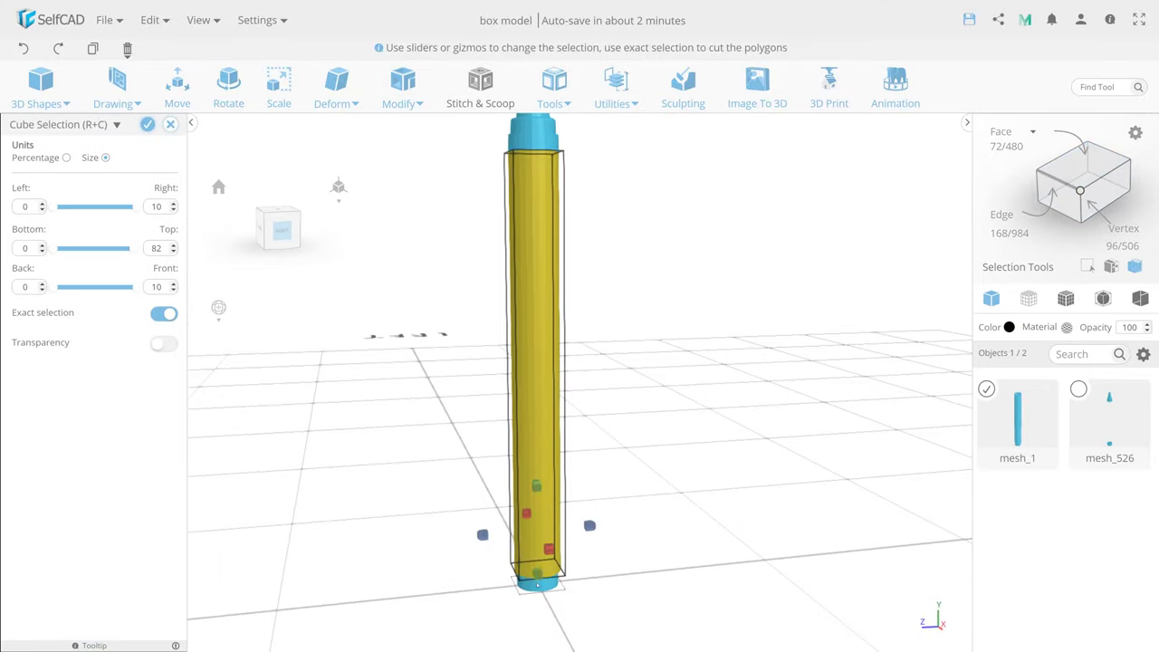
drag(537, 585, 576, 184)
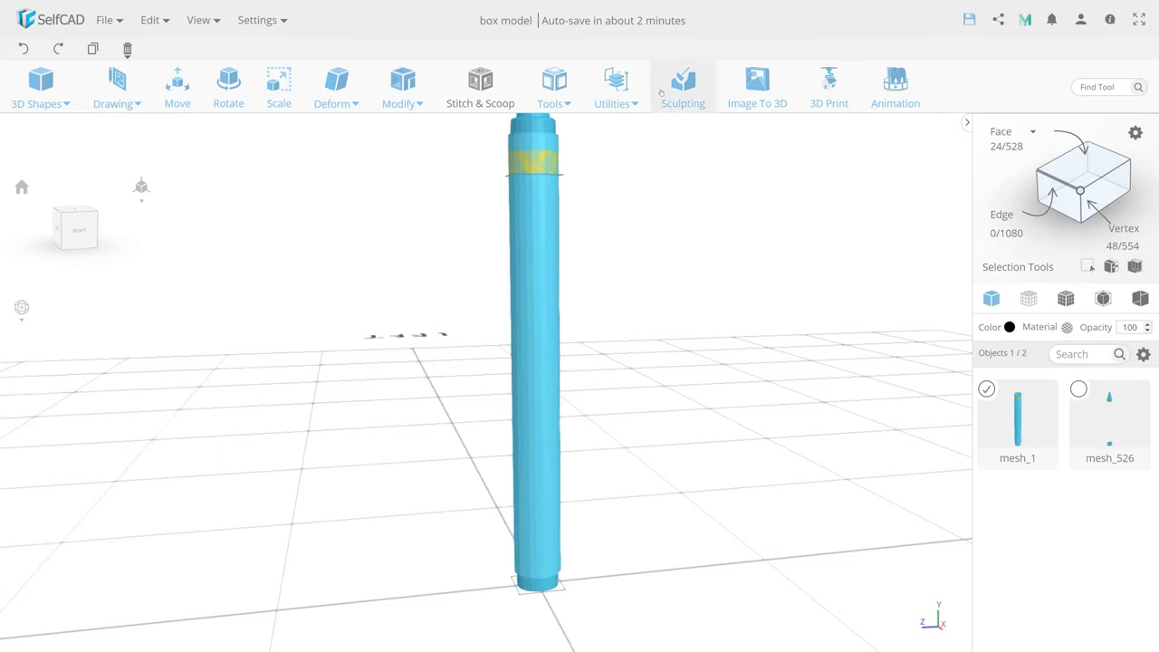
click(616, 91)
click(634, 422)
click(1010, 327)
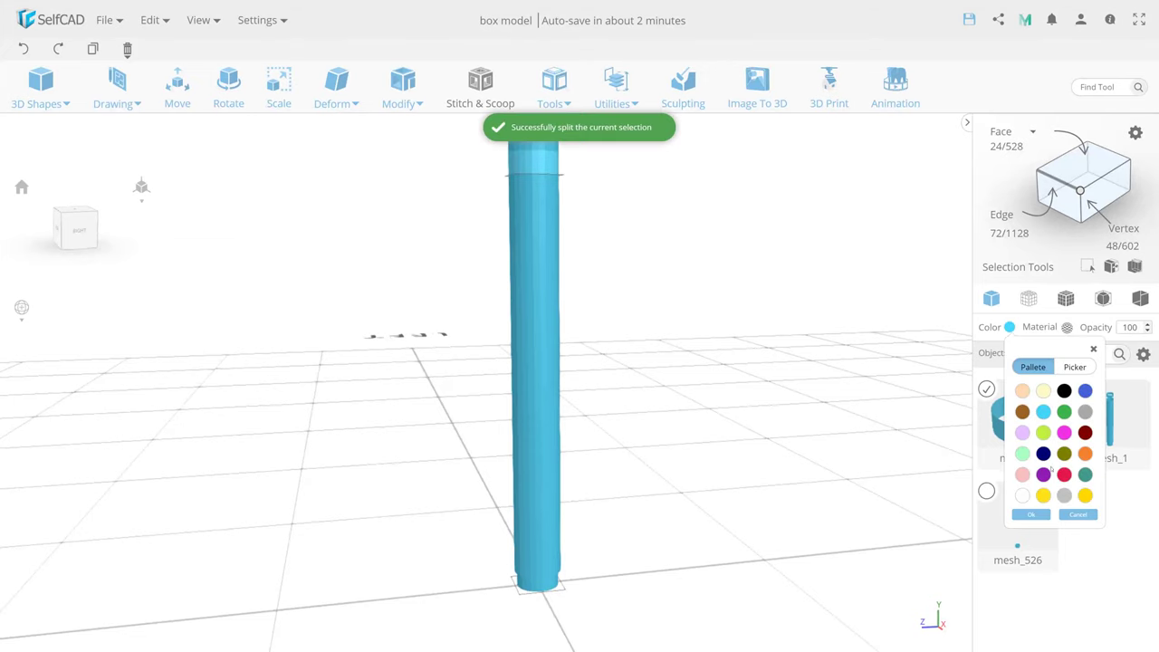
click(1040, 388)
click(1075, 363)
click(1010, 421)
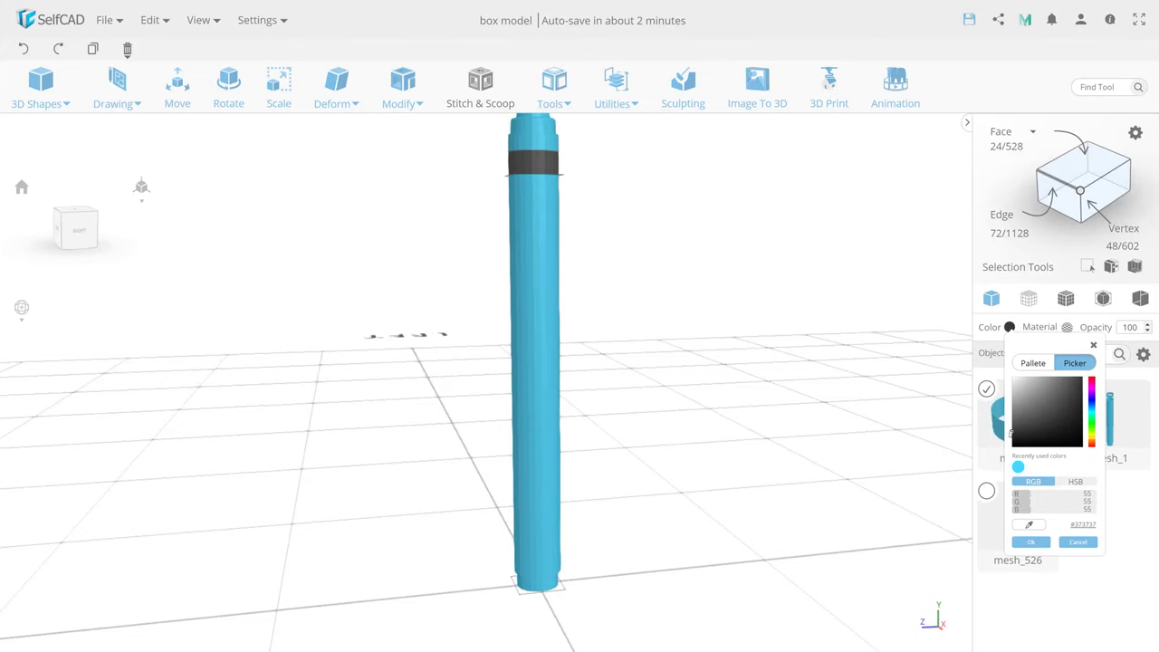
click(1031, 541)
Split a ring near the base of mesh_1 off as mesh_3, colour it dark grey, and select all objects
click(1109, 417)
click(1135, 267)
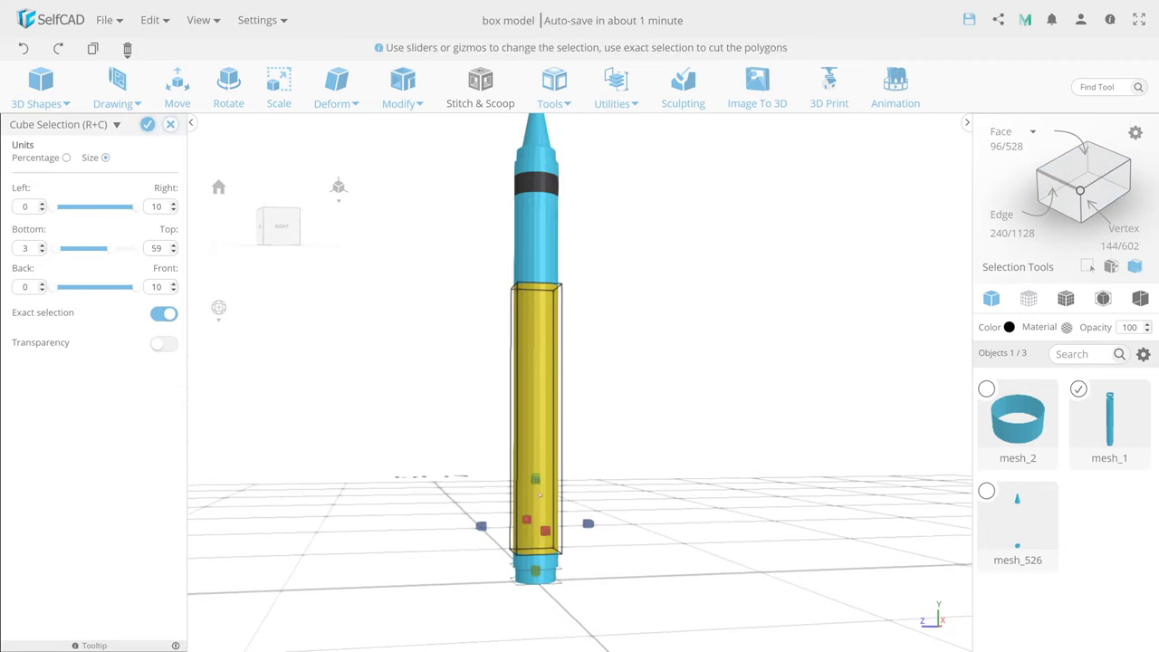
drag(88, 248, 53, 248)
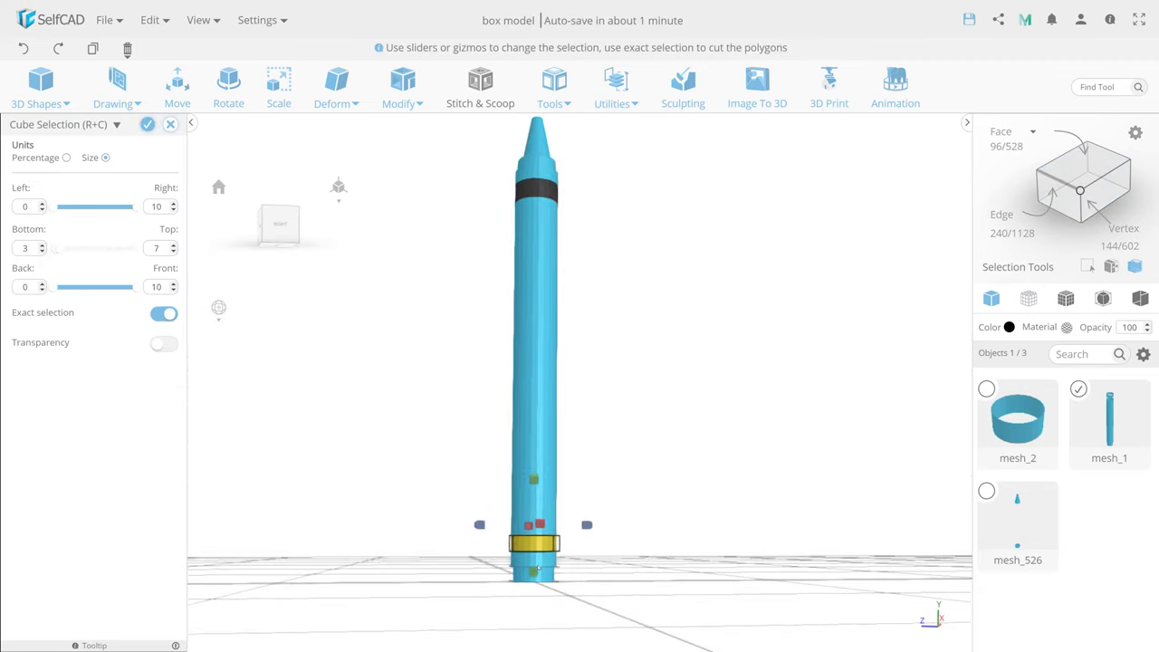
click(147, 124)
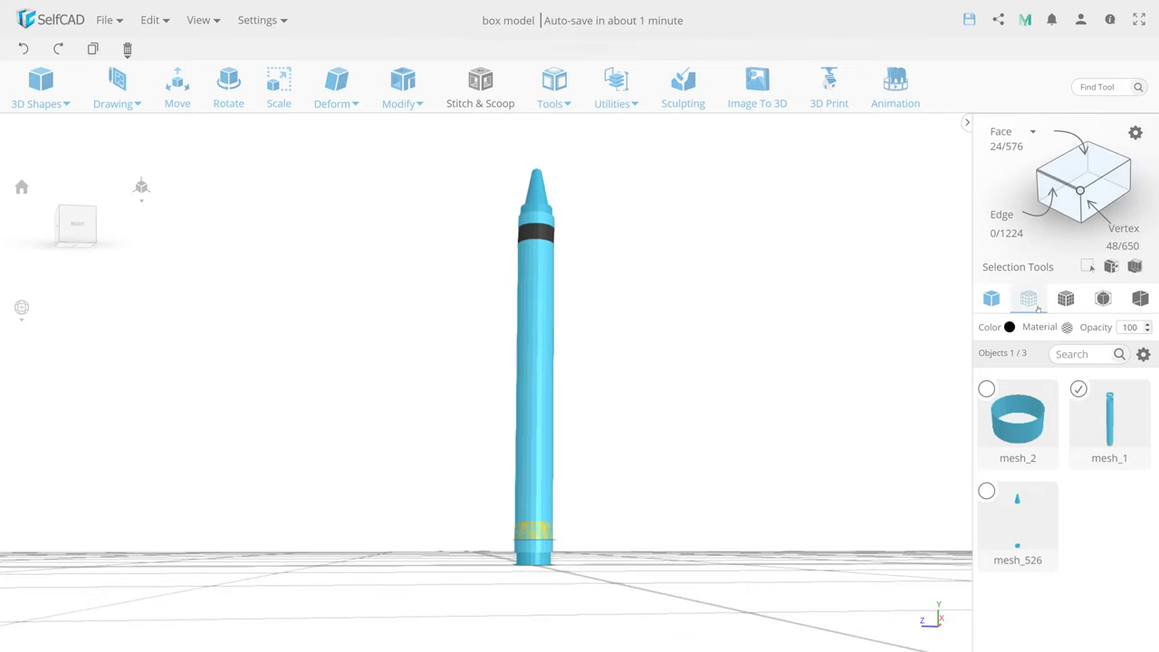
click(615, 91)
click(1010, 327)
click(1021, 471)
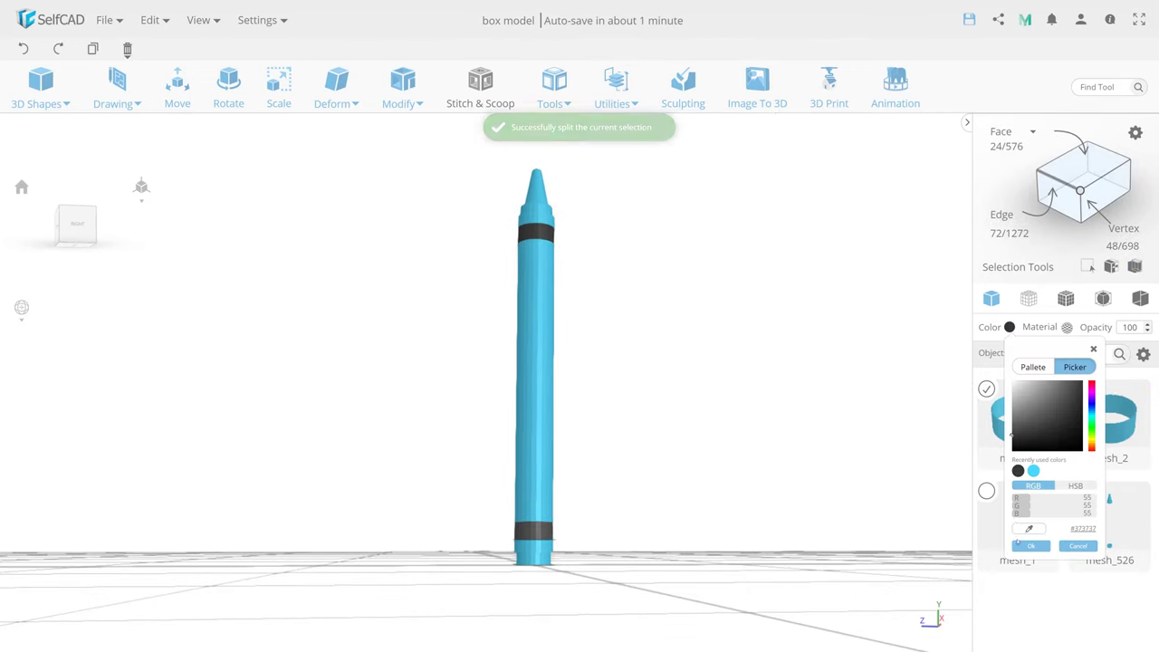
drag(634, 399, 518, 370)
scroll(590, 380, down, 3)
drag(590, 380, 461, 215)
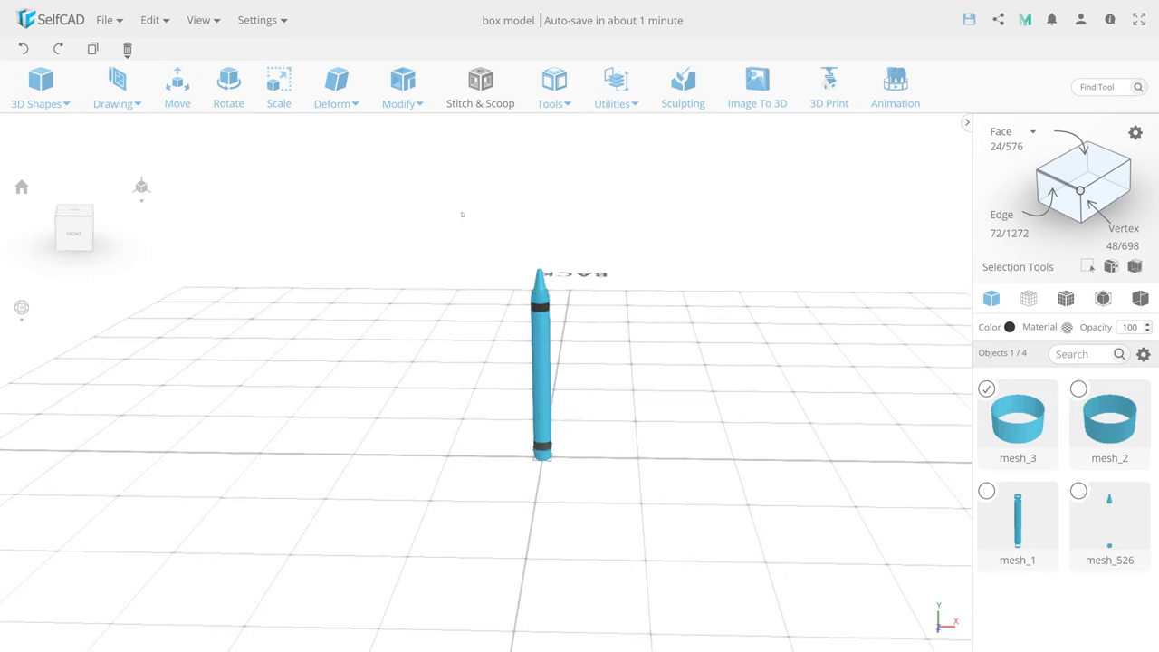
key(ctrl+a)
Hide all objects and add a cube panel sized 142 × 115 × 10 with 8 width segments
click(1126, 397)
drag(743, 389, 614, 377)
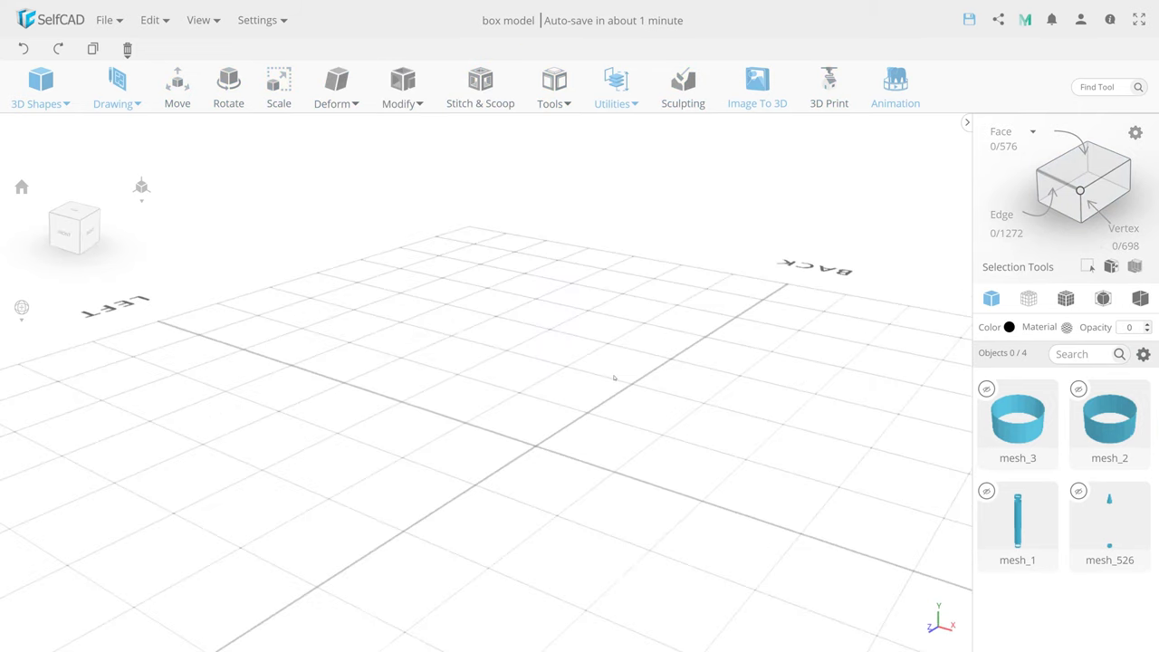
click(40, 91)
click(45, 154)
text(142)
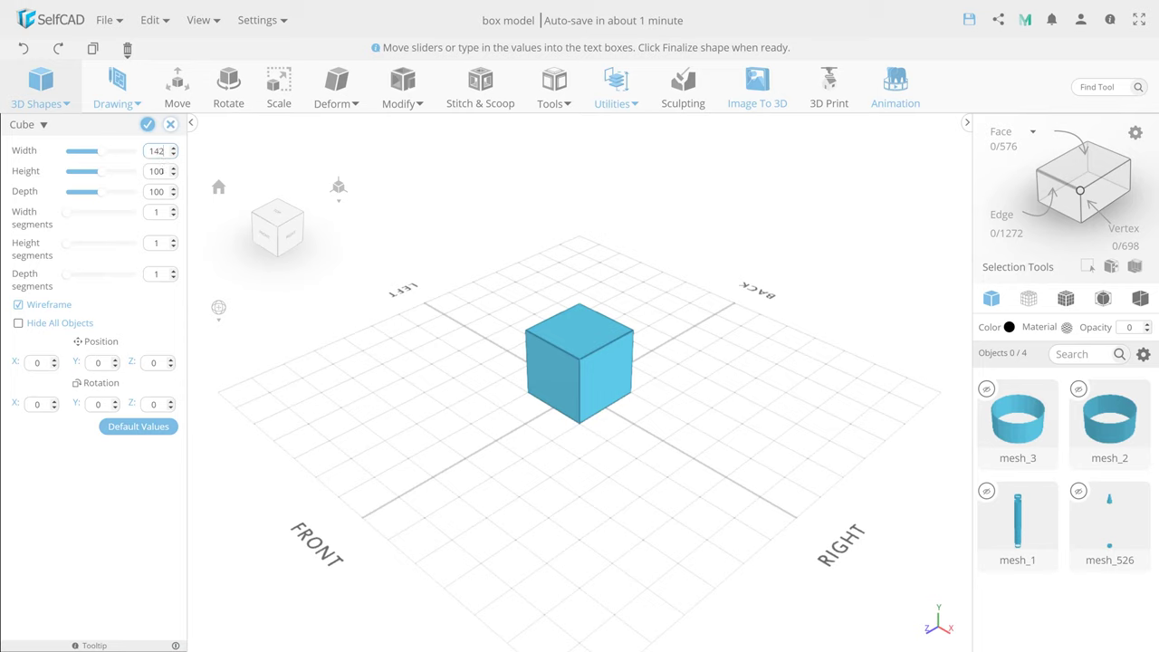
key(Tab)
text(115)
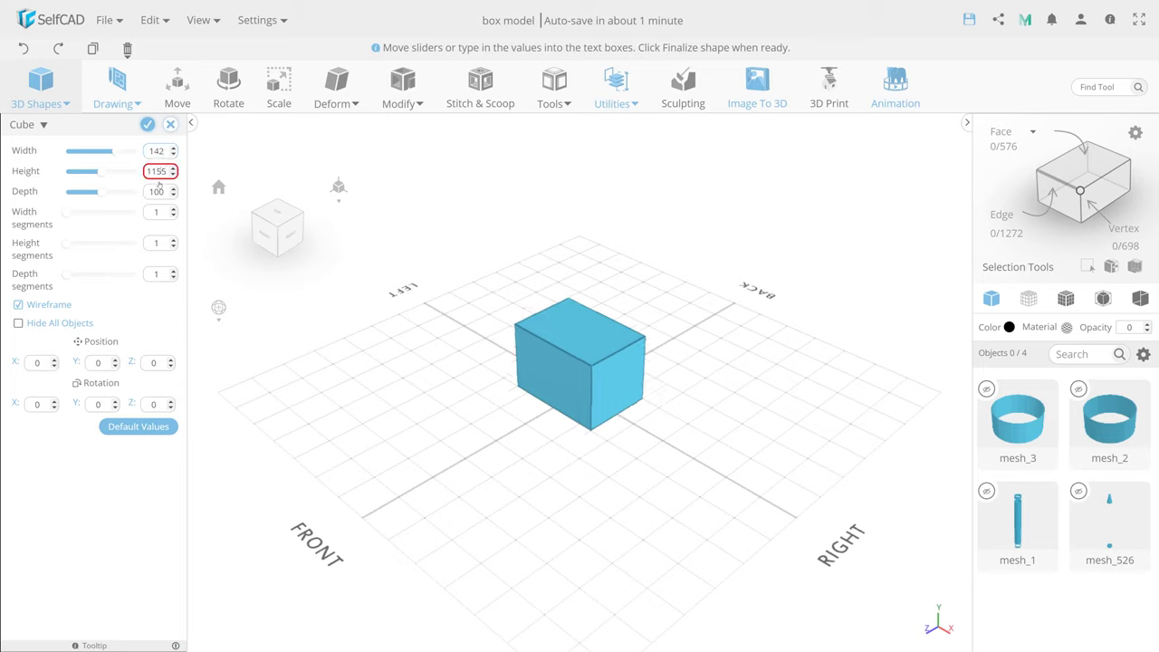
drag(91, 195, 69, 194)
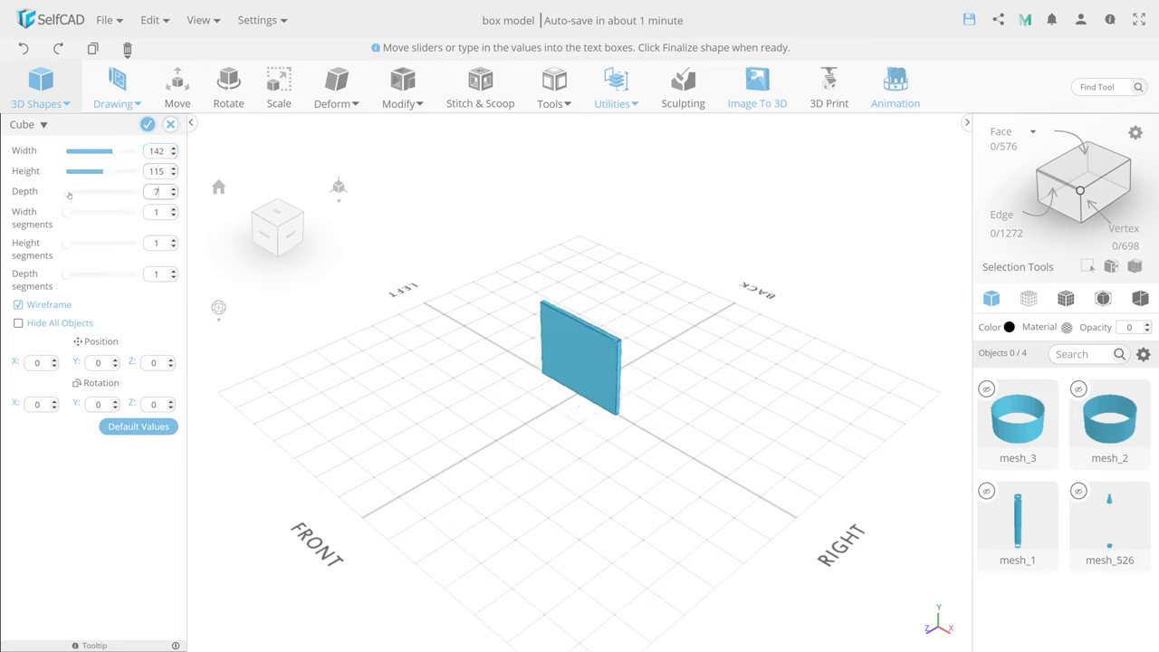
text(12)
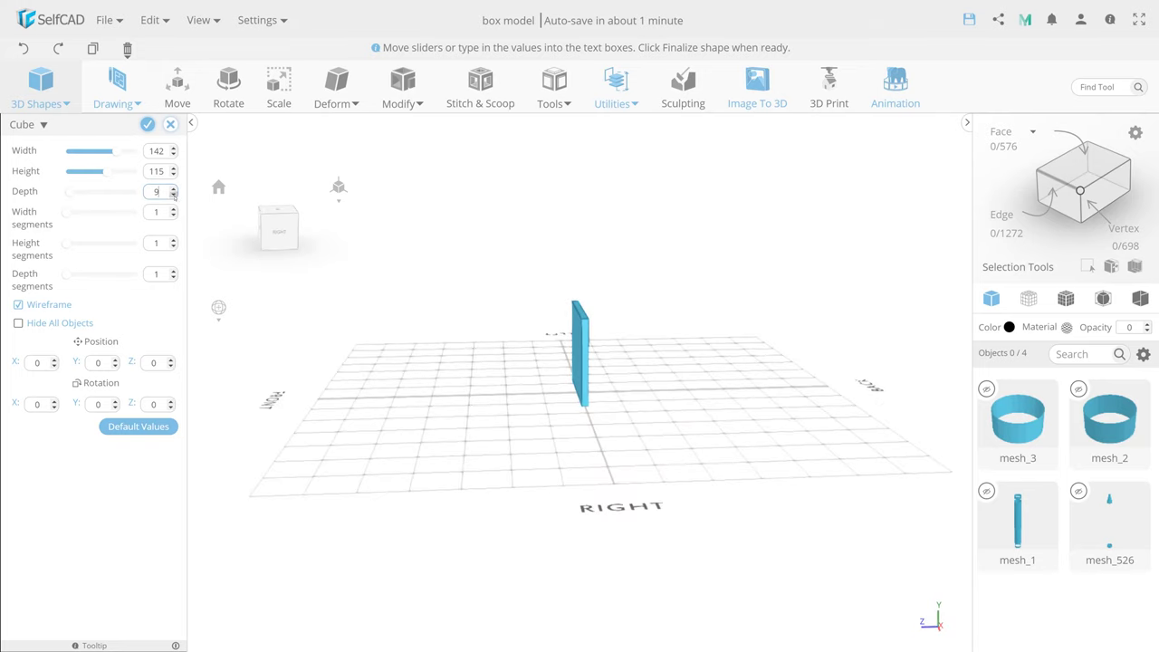
drag(92, 218, 112, 215)
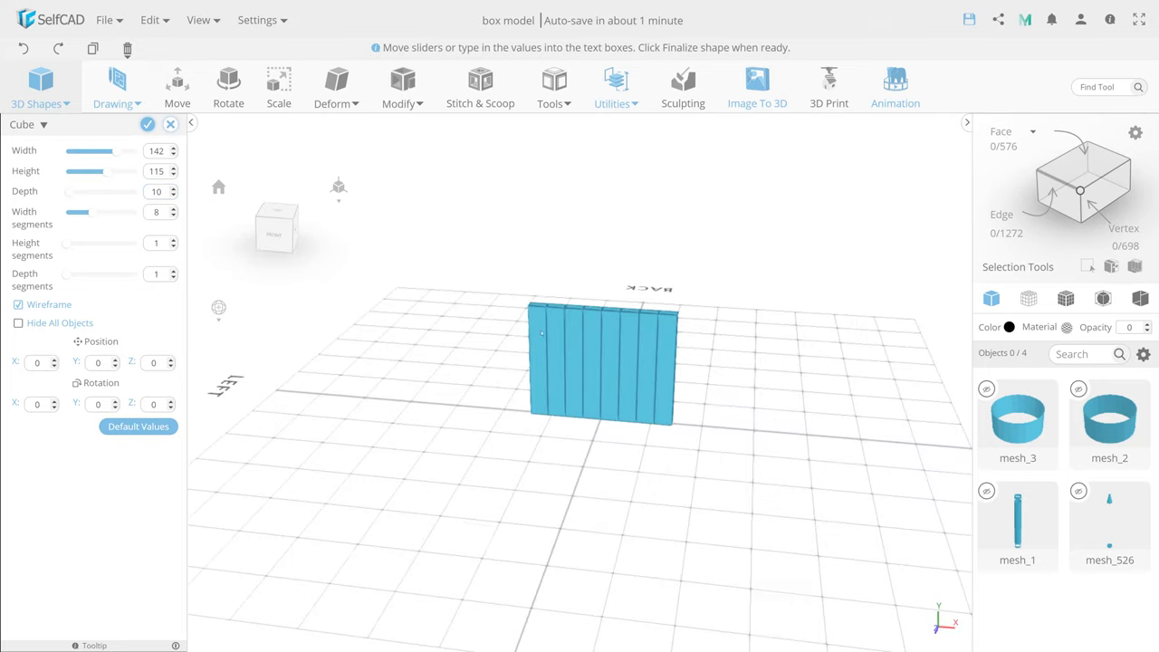
click(146, 124)
Align the new panel to the top
key(u+a)
click(135, 146)
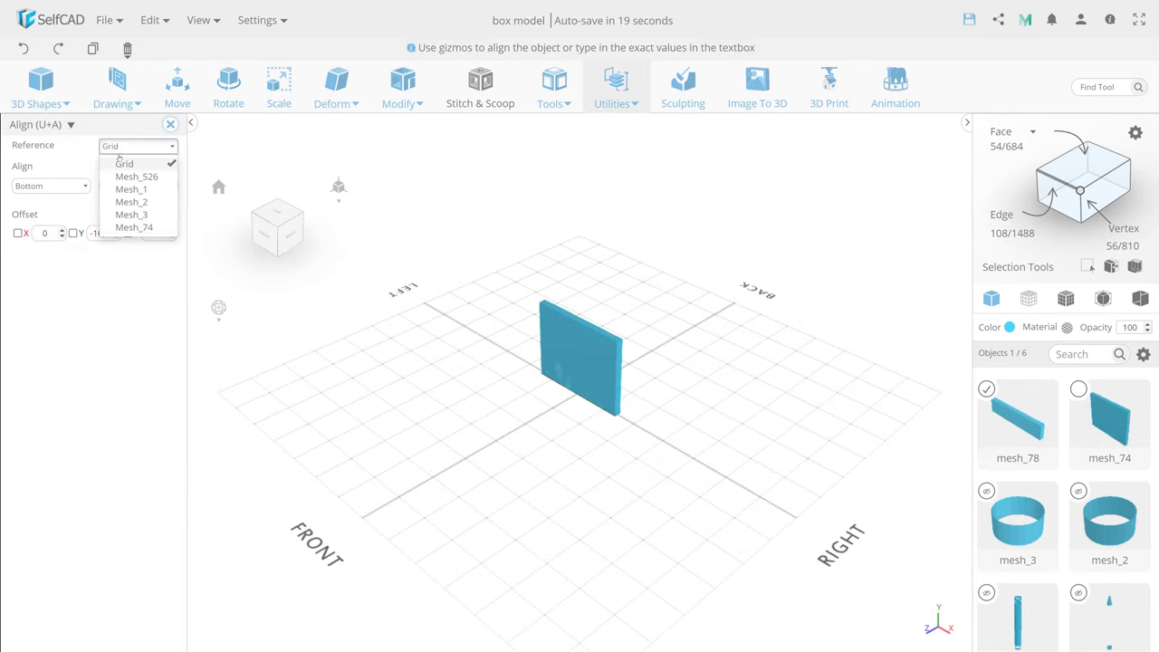
click(50, 185)
click(27, 201)
click(171, 124)
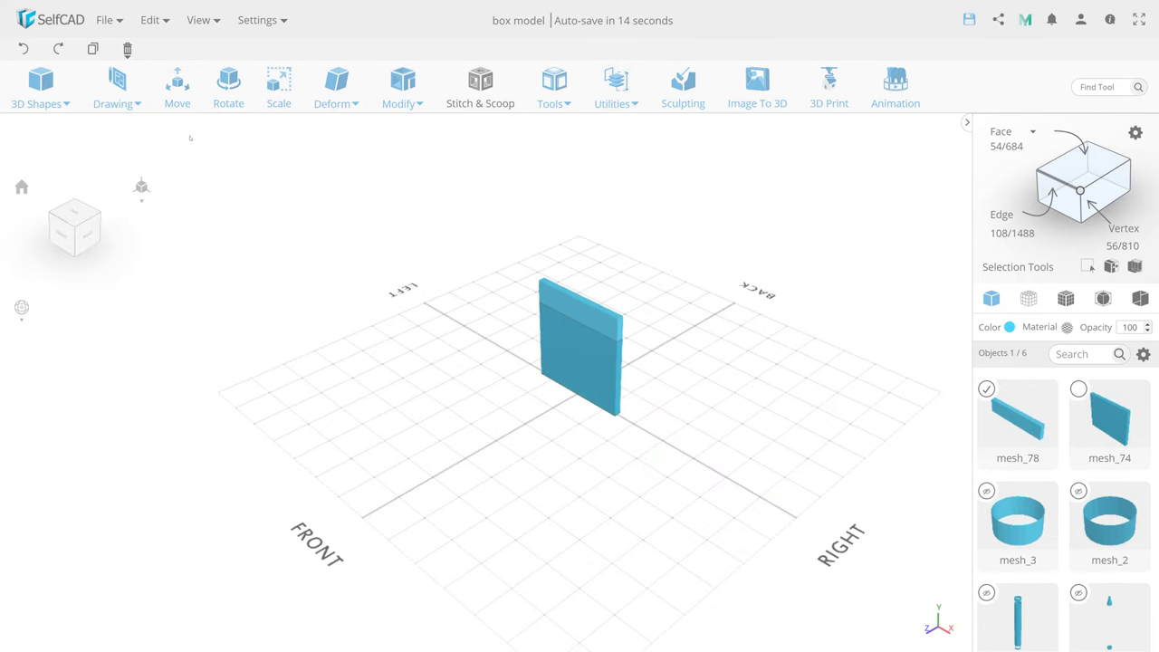
Split the slab's upper front polygons off as a thin sheet and delete the leftover piece
click(1080, 169)
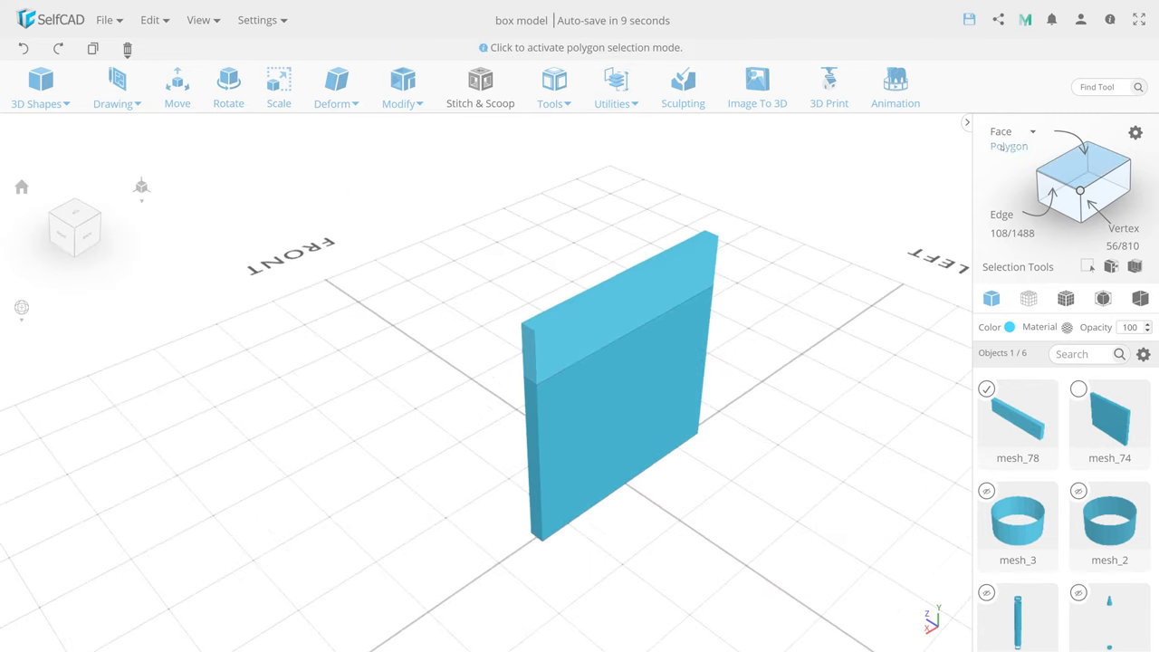
click(1007, 146)
click(611, 312)
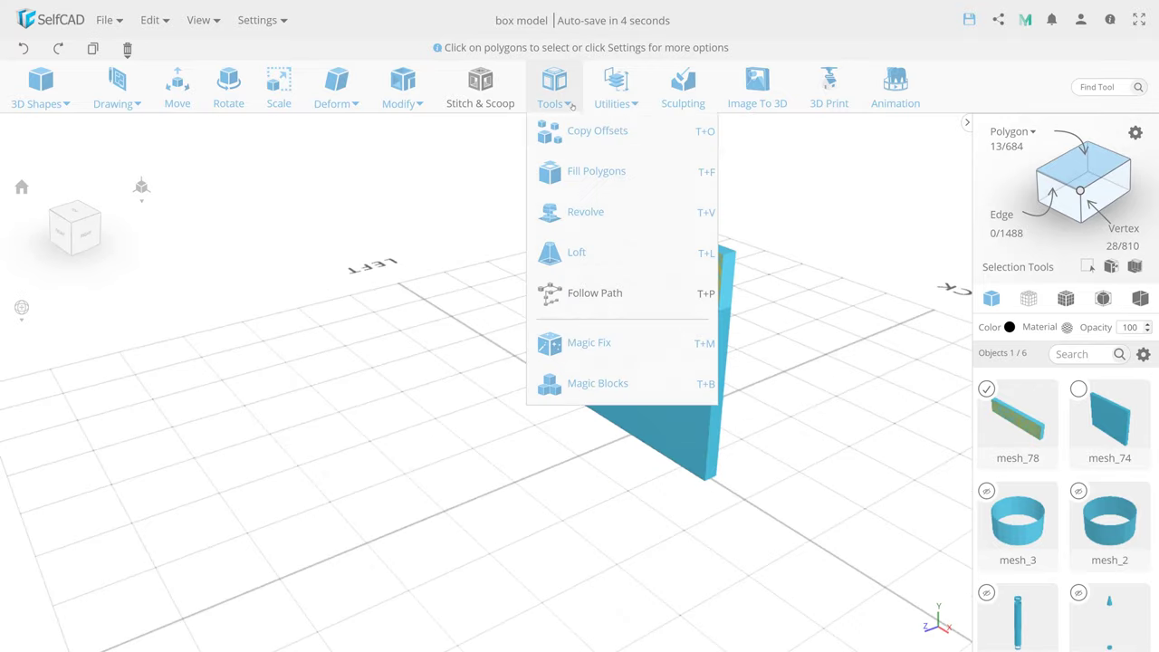
click(635, 427)
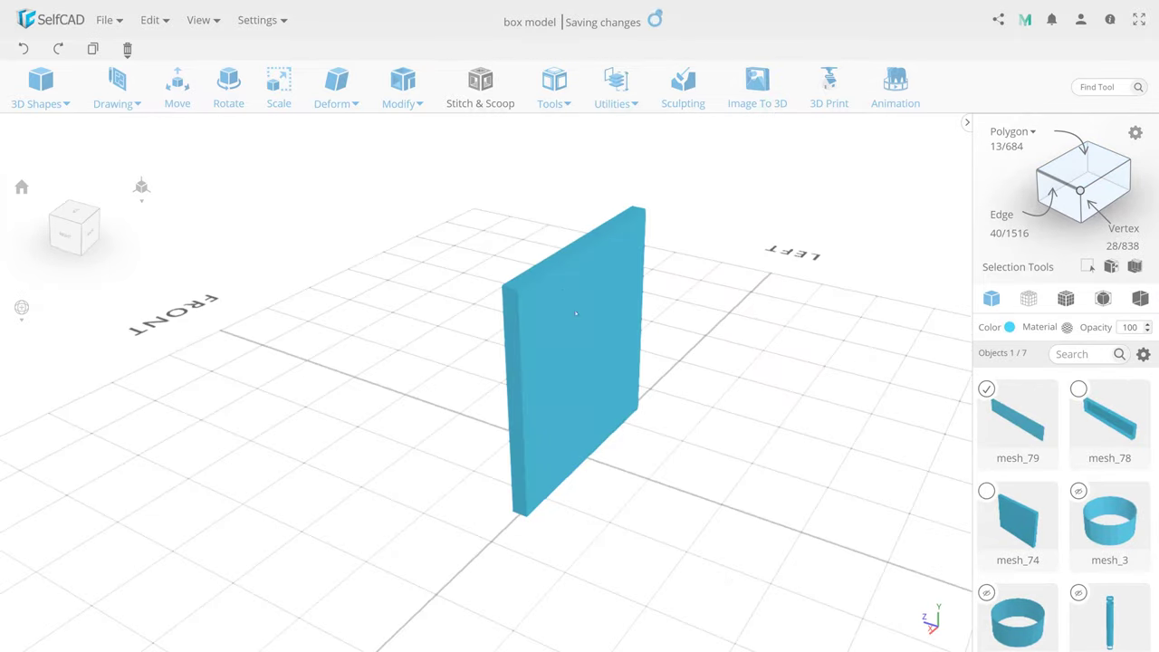
key(Delete)
key(Return)
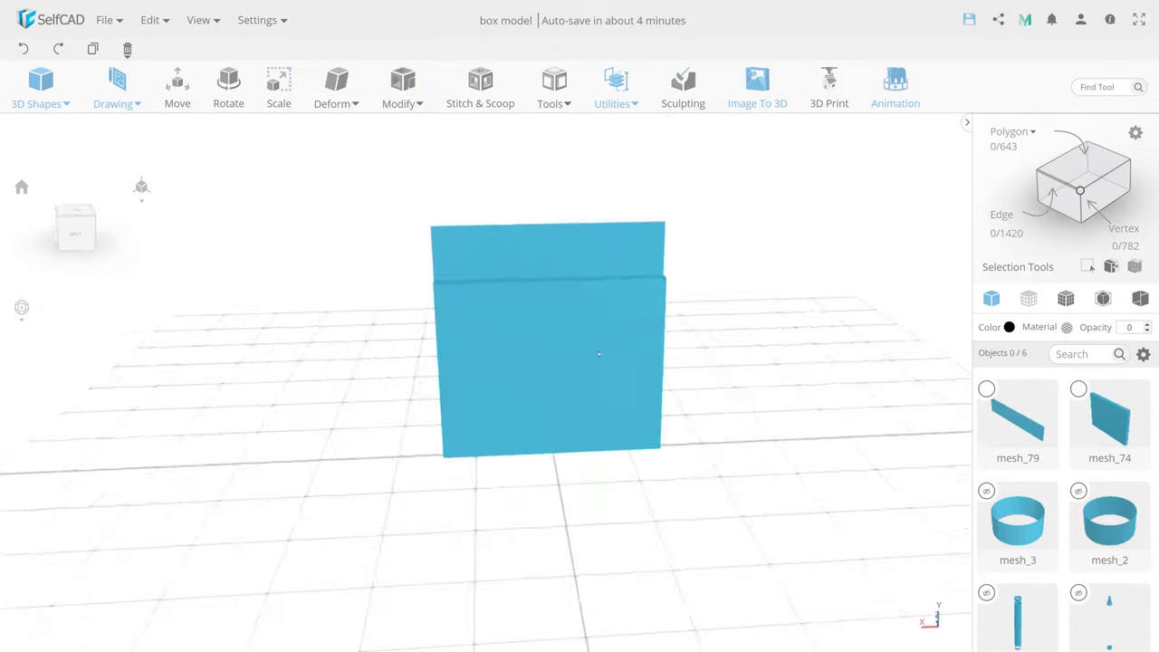
Delete the slab's top strip and split its side edge strip into a separate piece
click(1071, 169)
click(588, 293)
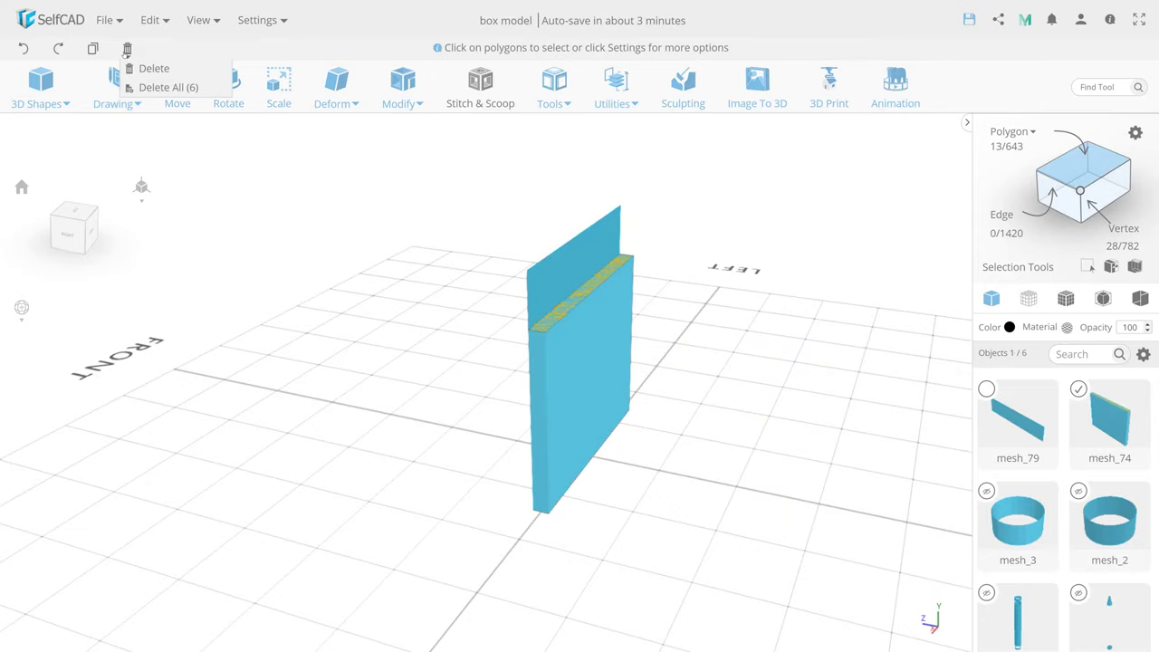
click(154, 68)
click(533, 378)
mouse_move(532, 378)
mouse_down()
mouse_move(543, 432)
mouse_move(336, 388)
mouse_move(508, 272)
mouse_up()
click(543, 432)
click(616, 91)
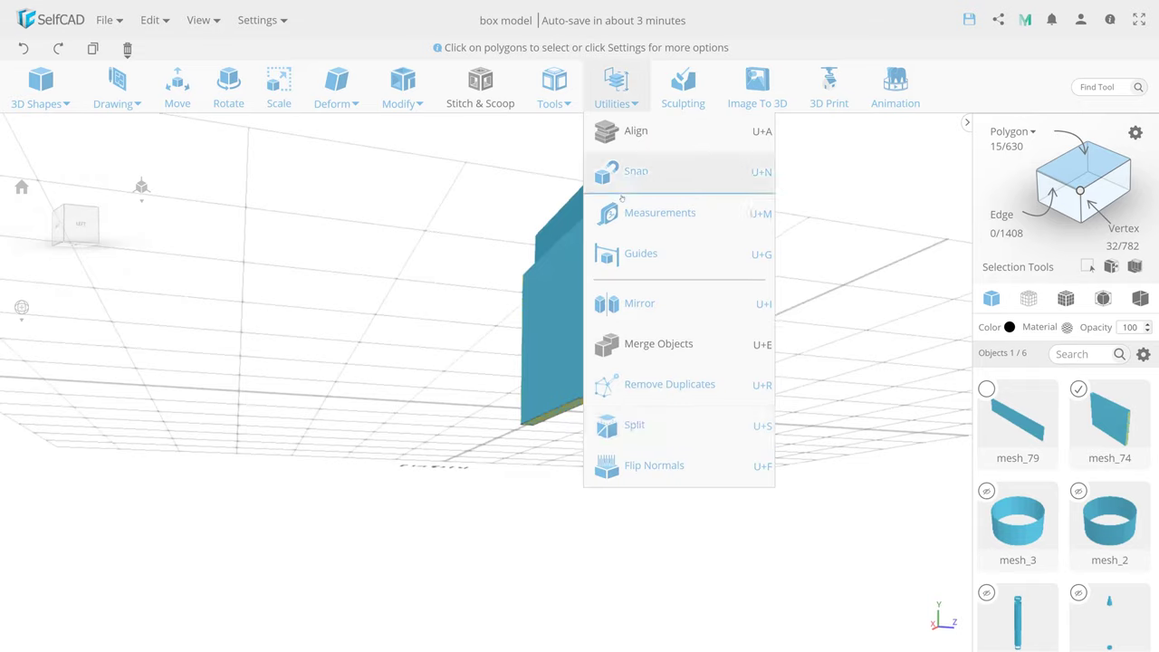
click(634, 425)
click(1010, 327)
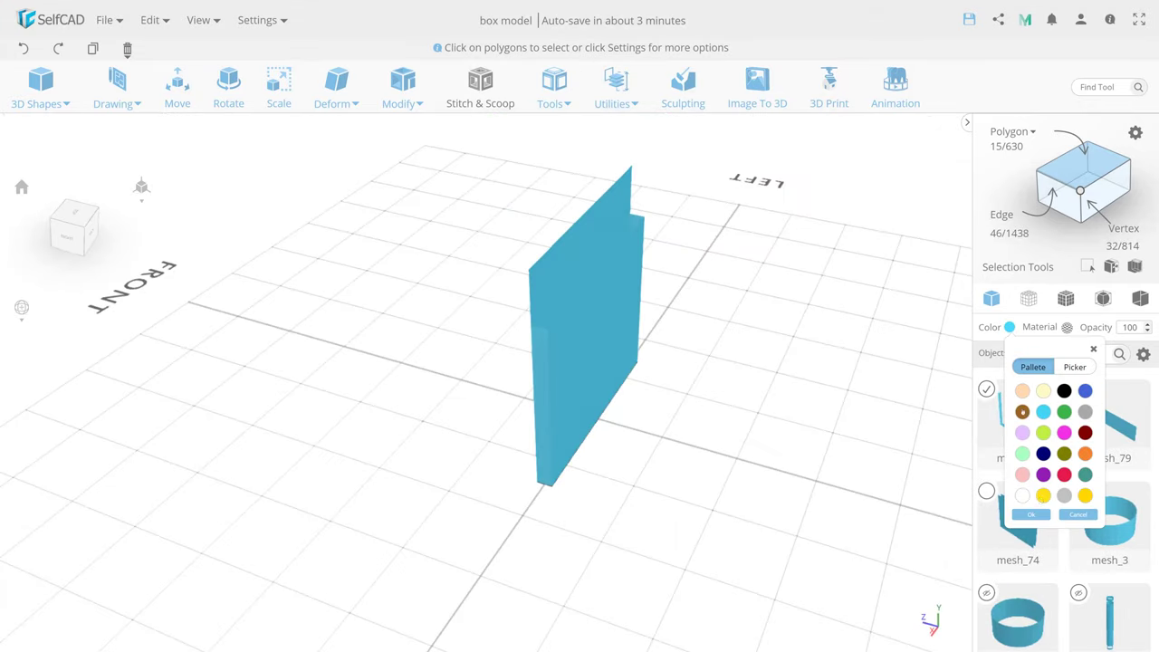
Colour the side strip yellow, then split the board's front face polygons off as mesh_81
click(1030, 515)
drag(688, 380, 616, 362)
shift+click(598, 308)
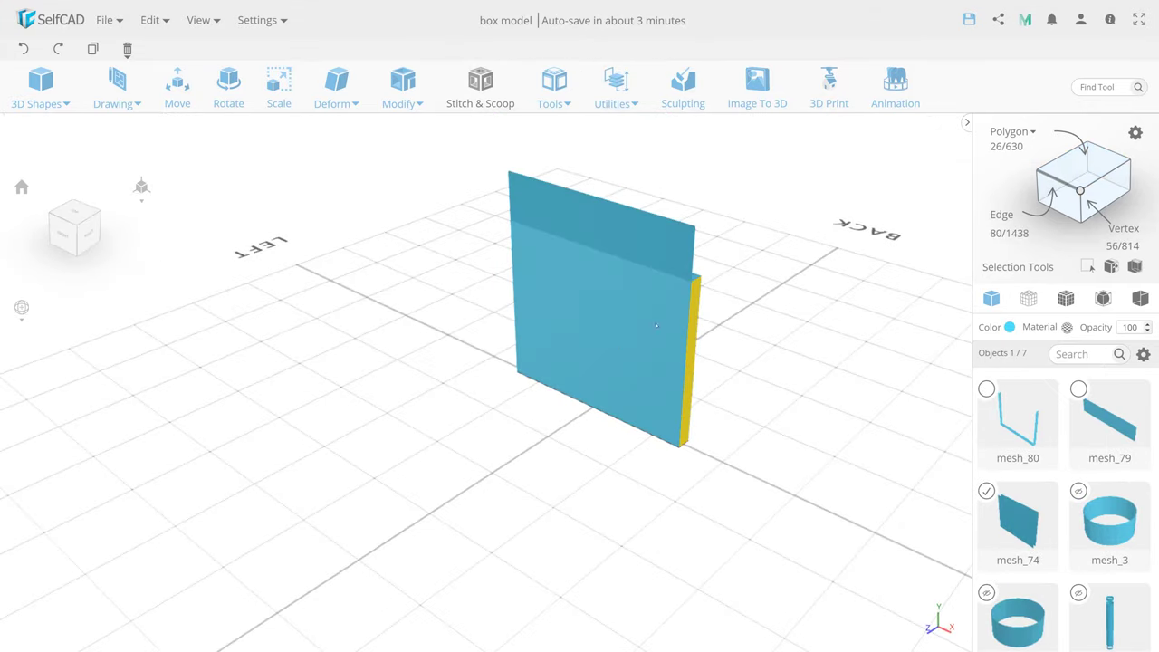
drag(598, 308, 635, 324)
click(616, 91)
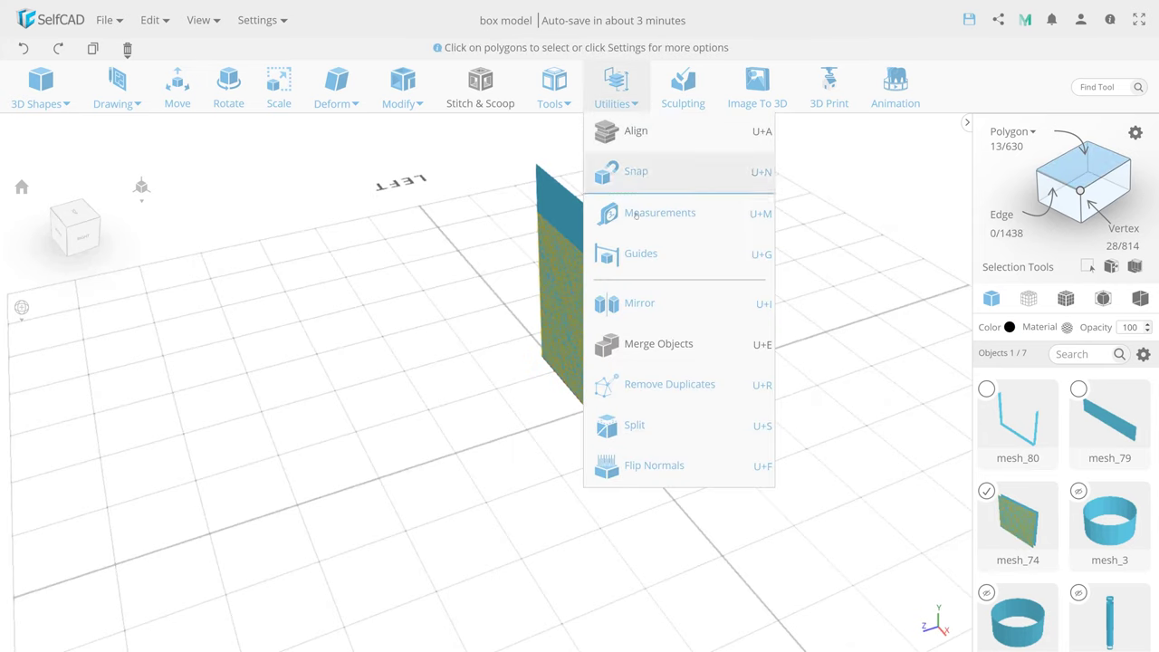
click(634, 425)
drag(609, 405, 563, 443)
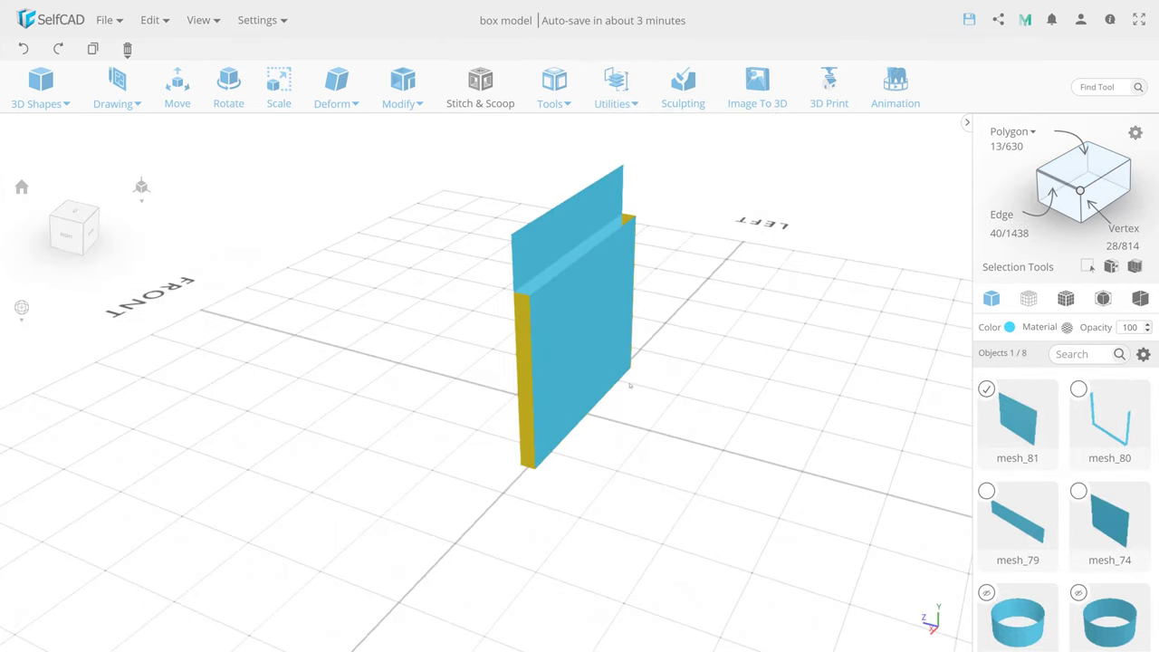
drag(629, 384, 640, 358)
Texture the panel with back.png and turn off its normal map
click(1067, 327)
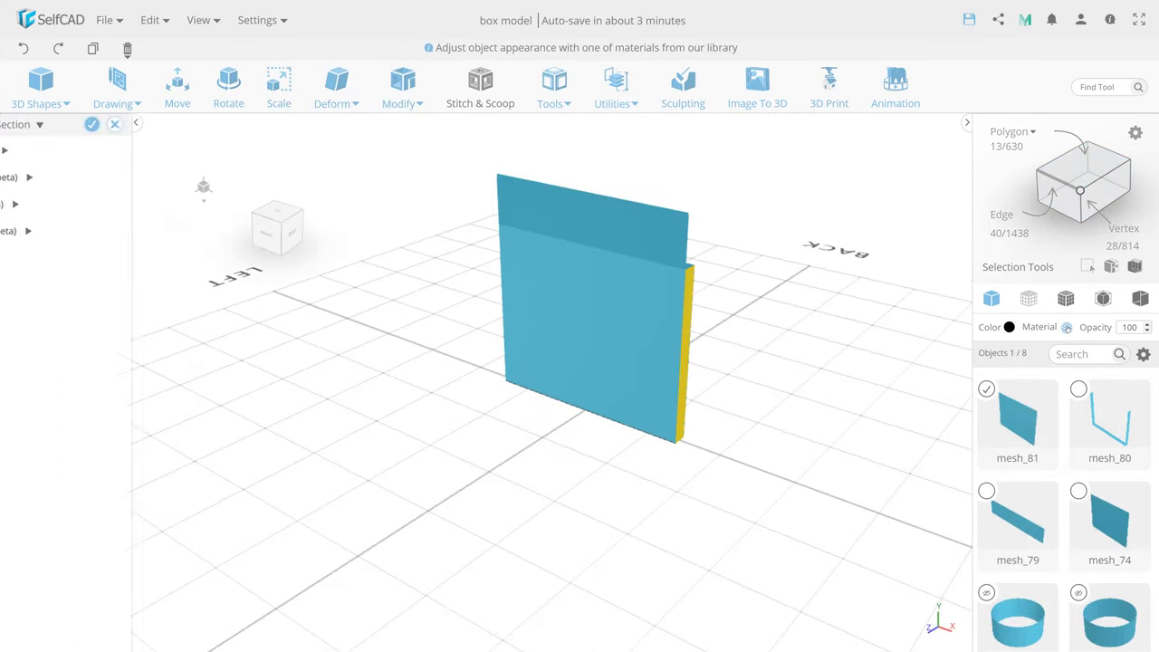
click(56, 151)
click(51, 182)
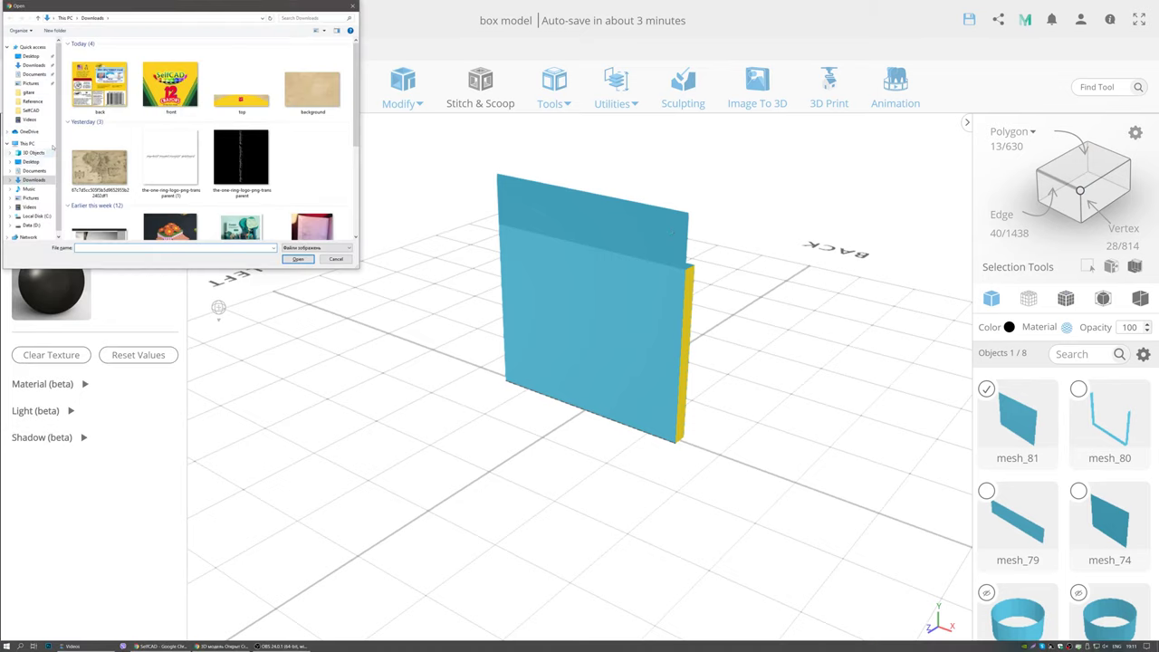
double_click(100, 81)
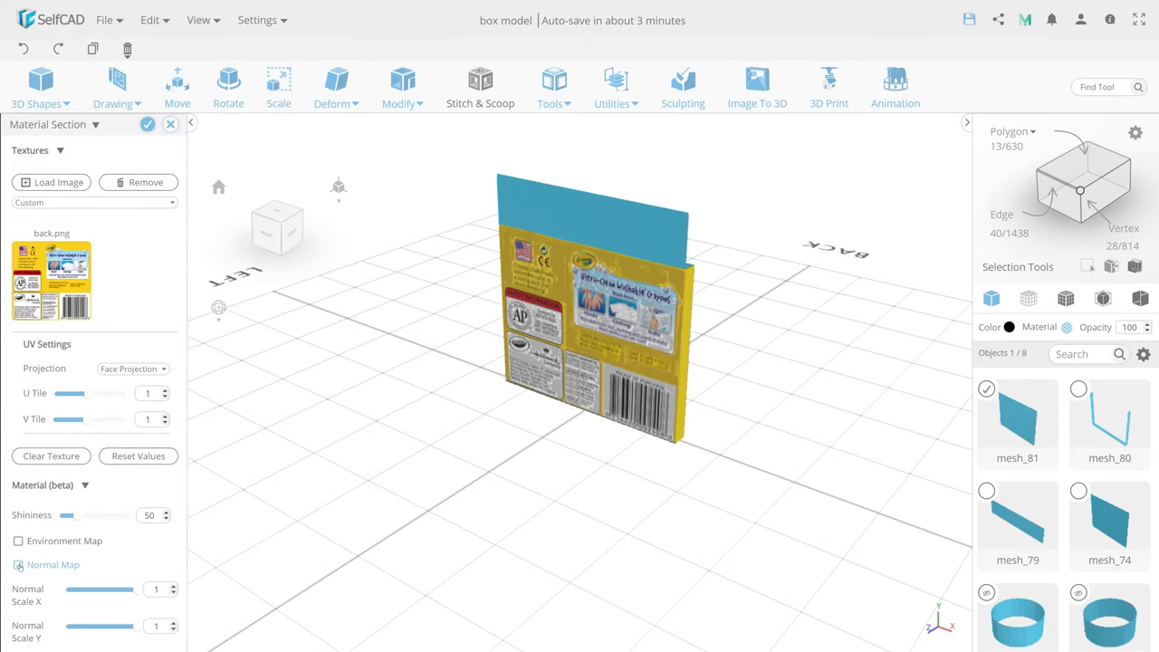
click(18, 564)
click(146, 124)
Select the front board and apply the front crayon-box image as its texture
drag(688, 362, 548, 344)
click(548, 344)
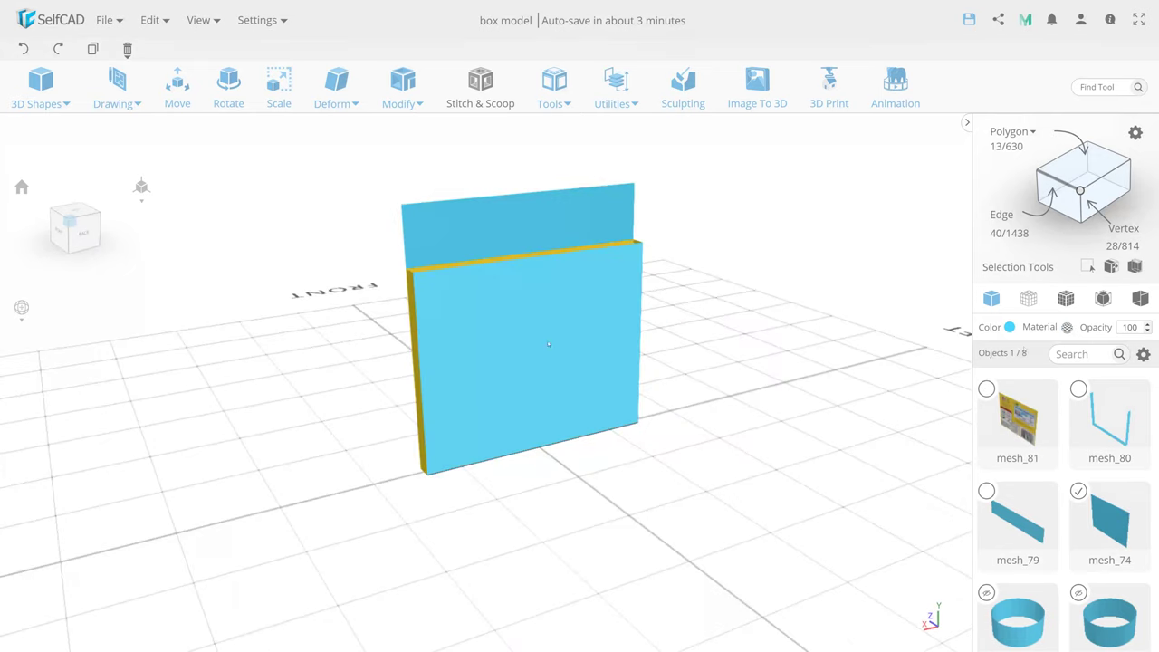
click(1067, 327)
click(27, 147)
click(57, 181)
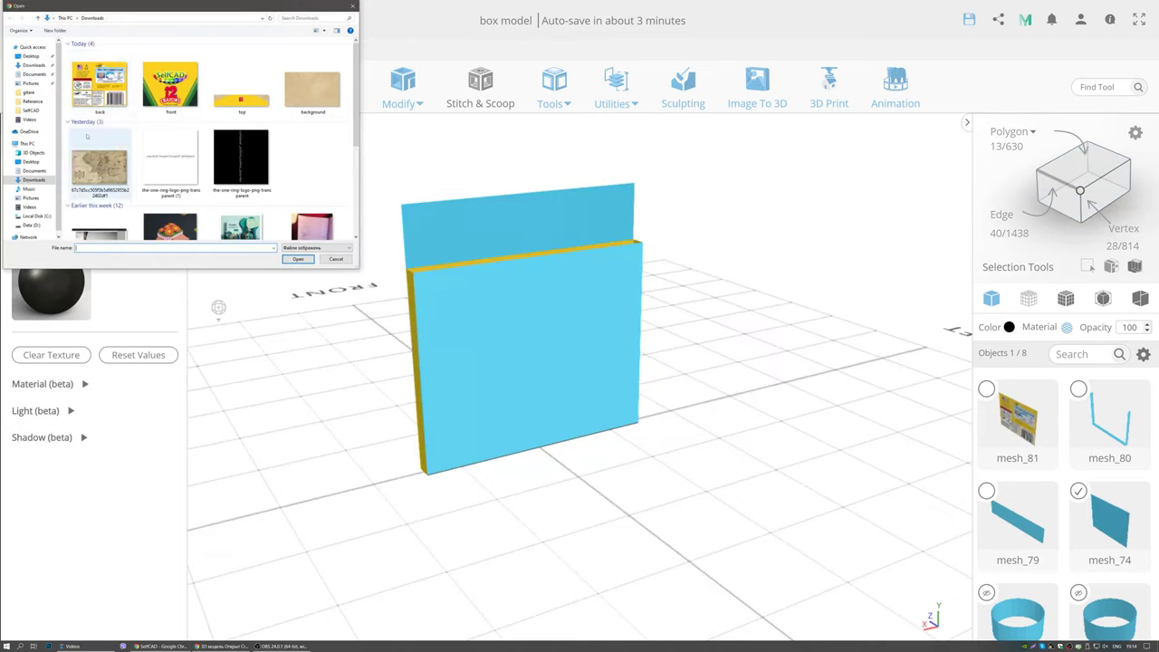
key(Return)
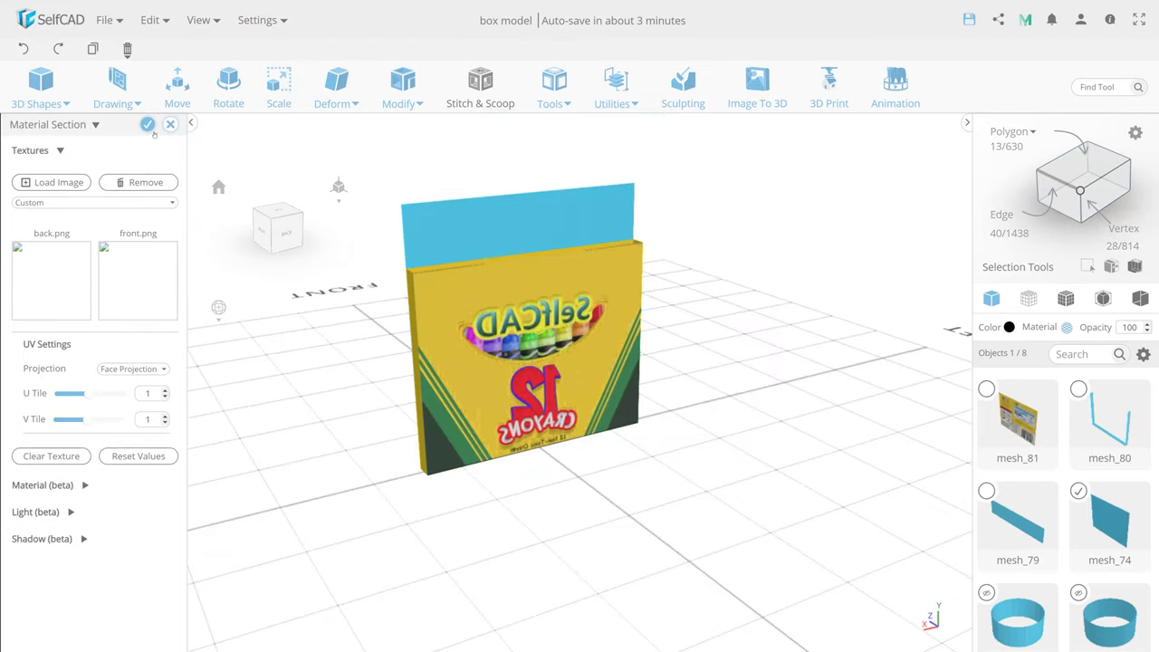
Mirror the front board so the artwork reads correctly and disable its normal map
click(549, 104)
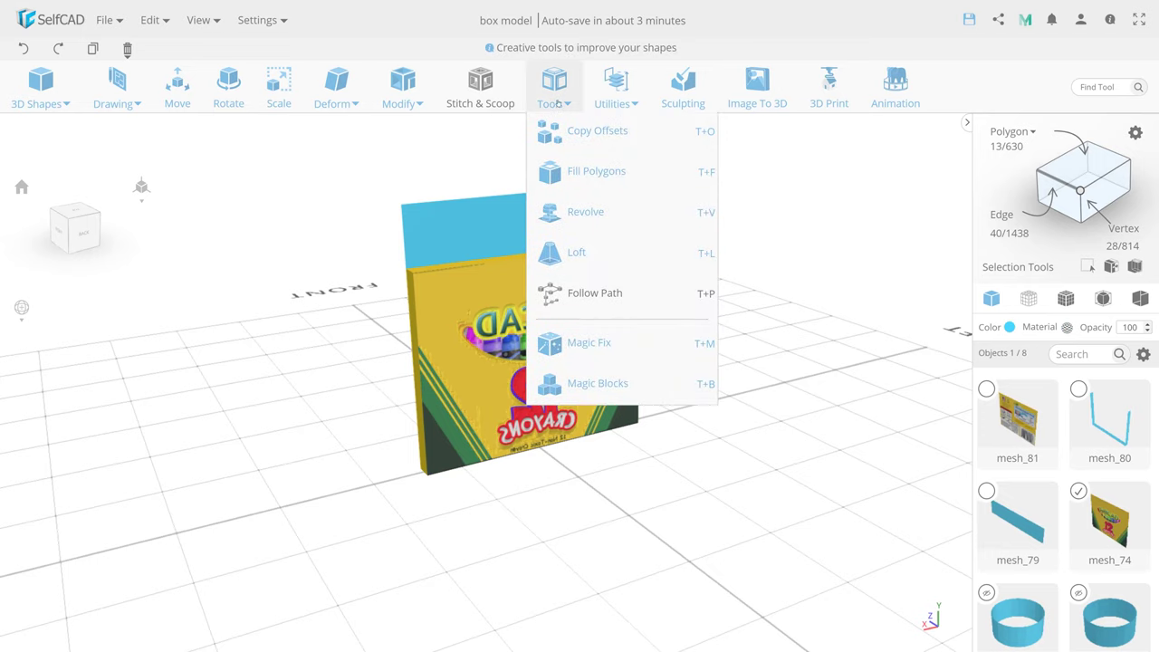
click(616, 103)
click(625, 303)
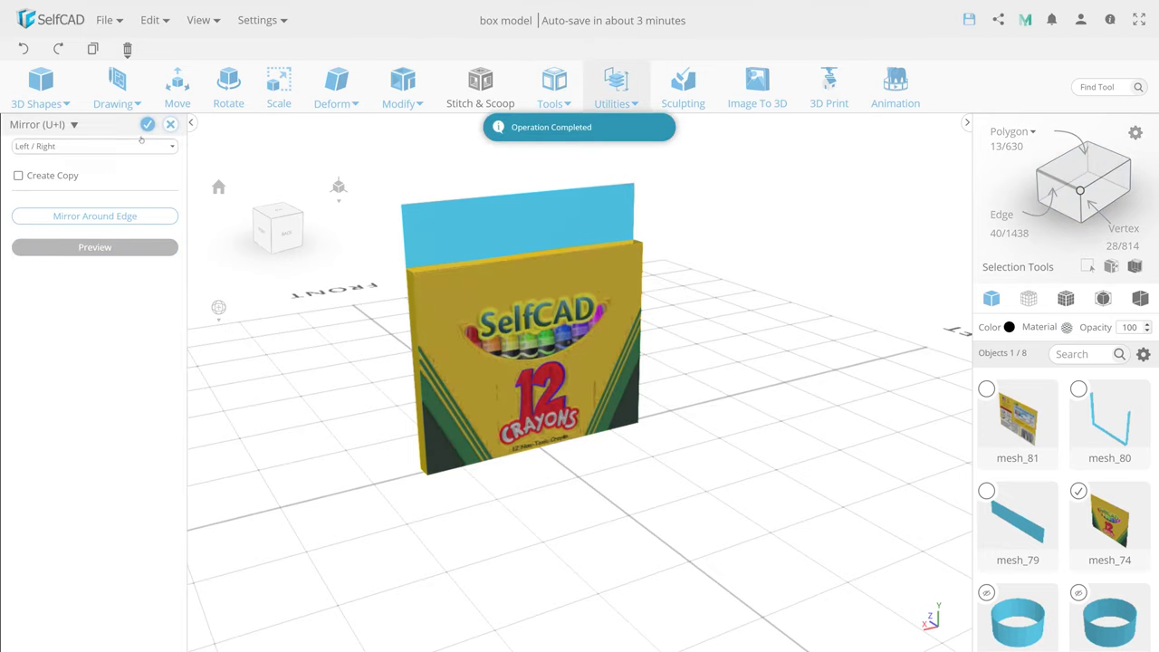
click(147, 124)
click(616, 103)
click(630, 470)
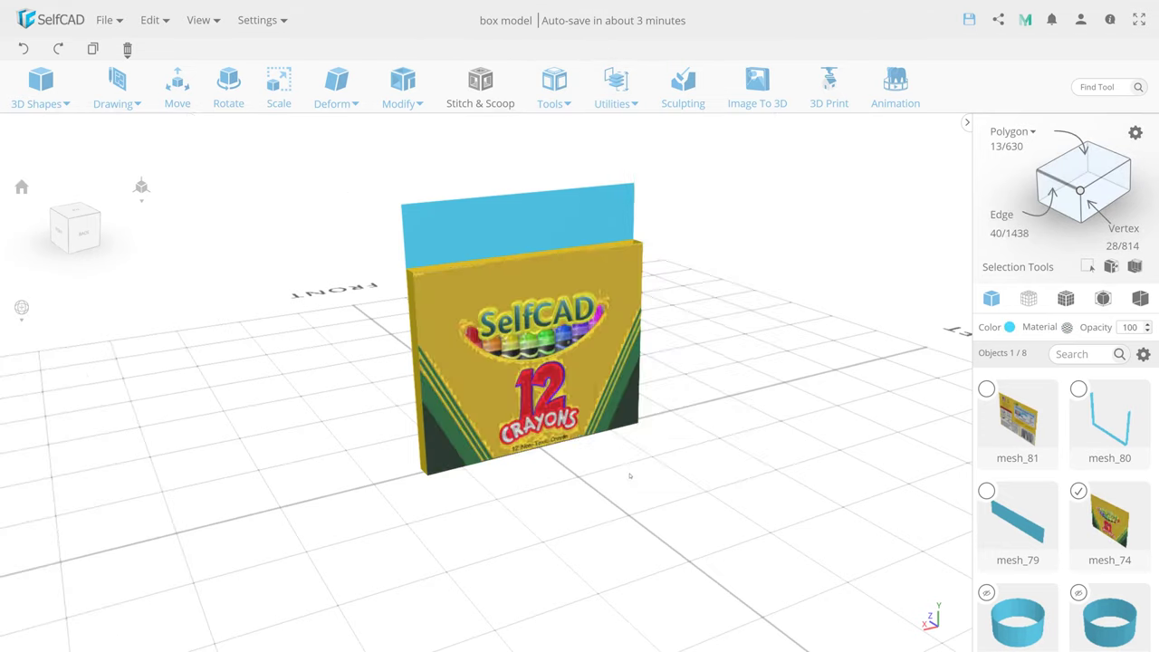
click(1041, 327)
click(19, 258)
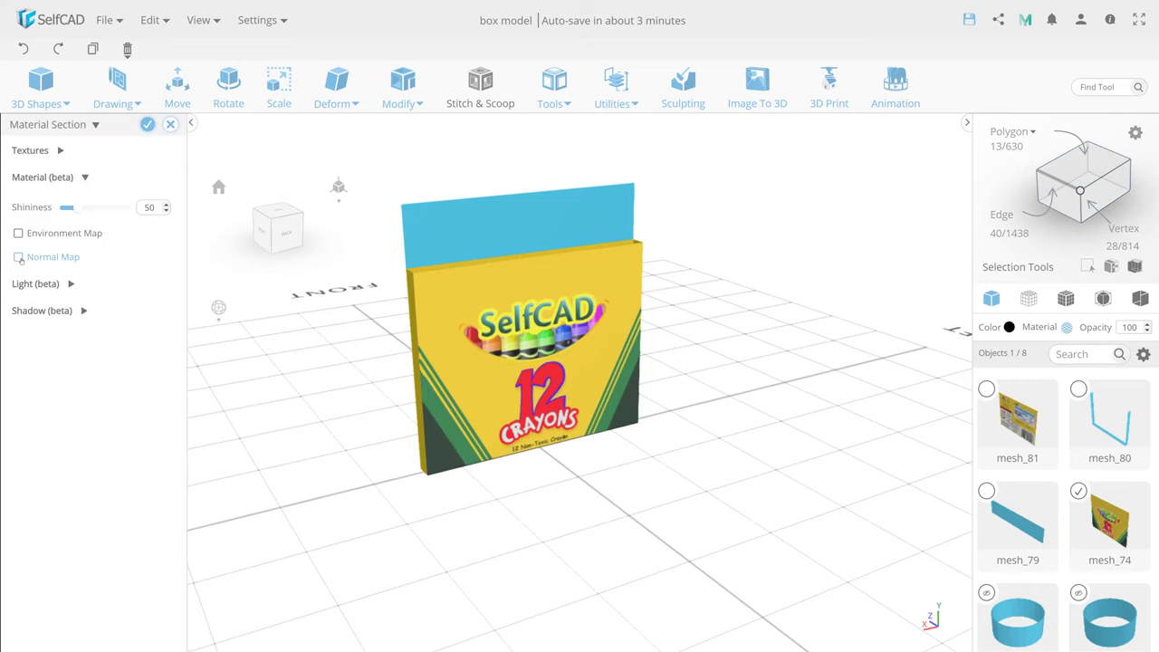
click(148, 126)
Apply top.png as the custom texture on the standing flap mesh_79
drag(151, 127, 1076, 344)
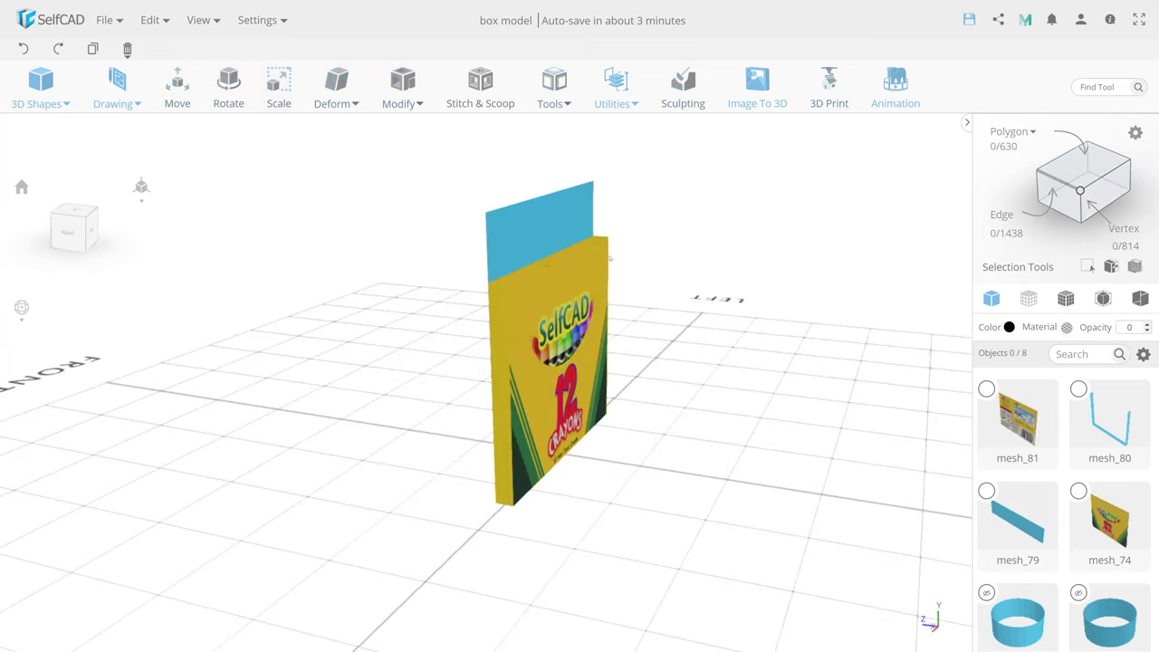
click(1066, 327)
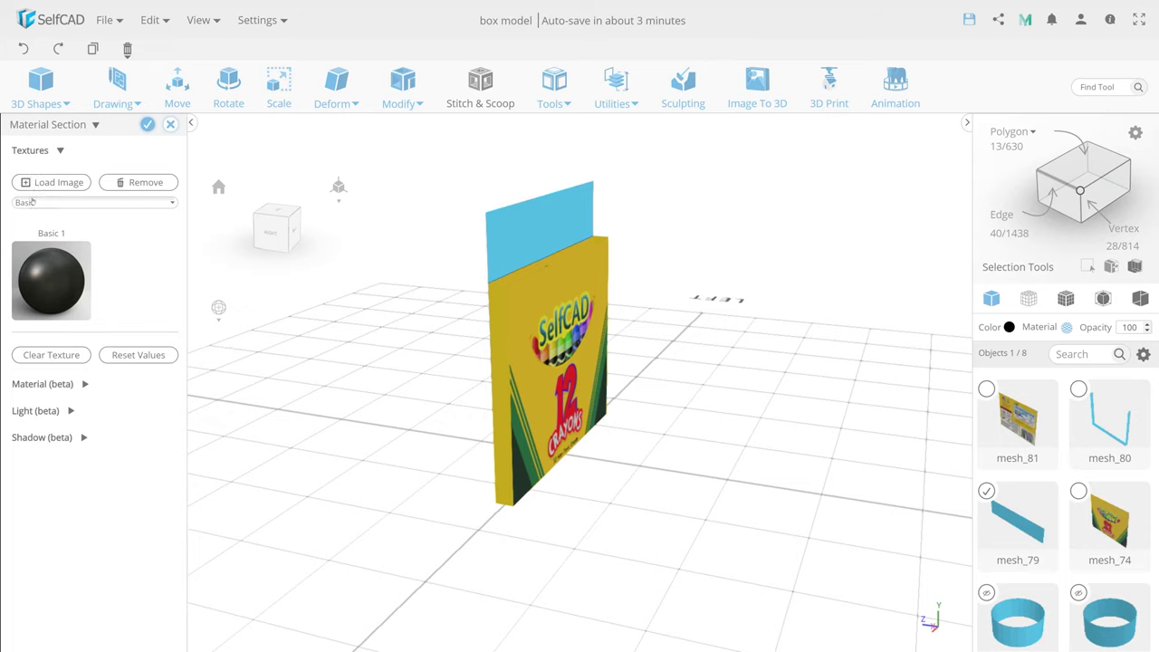
click(52, 182)
key(ctrl+a)
key(Return)
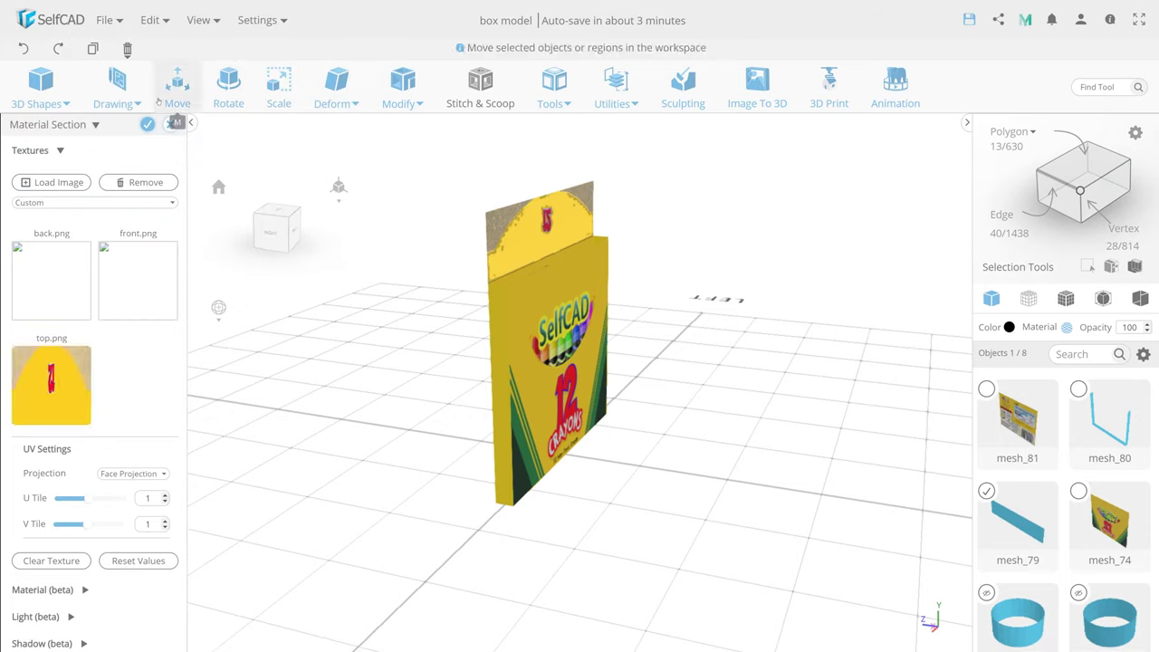
click(41, 590)
scroll(90, 362, up, 3)
click(147, 124)
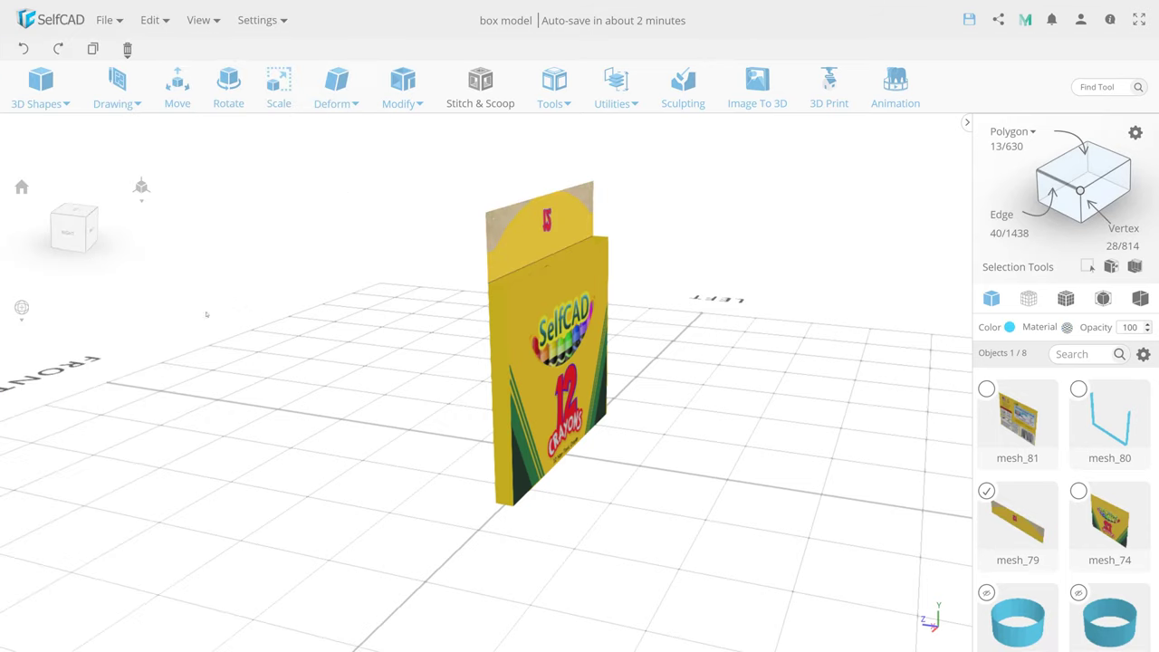
drag(507, 306, 565, 306)
Select the flap's top-edge vertices and move them along Y to curve the edge into an arch
scroll(615, 268, up, 3)
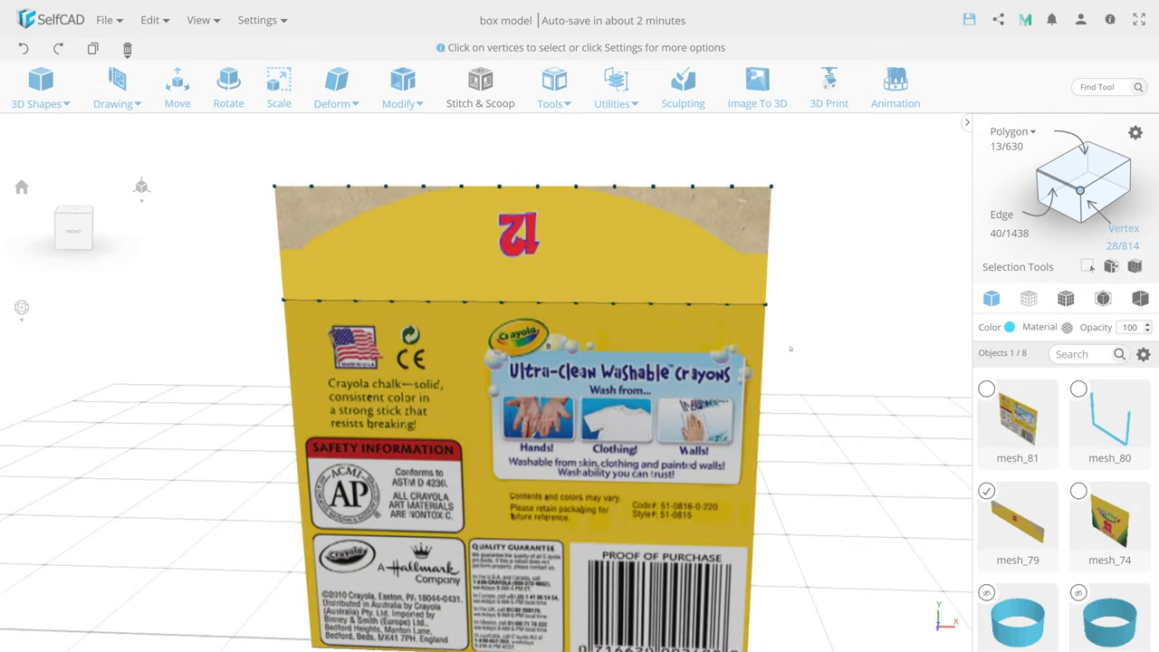
scroll(790, 348, up, 3)
scroll(600, 282, down, 2)
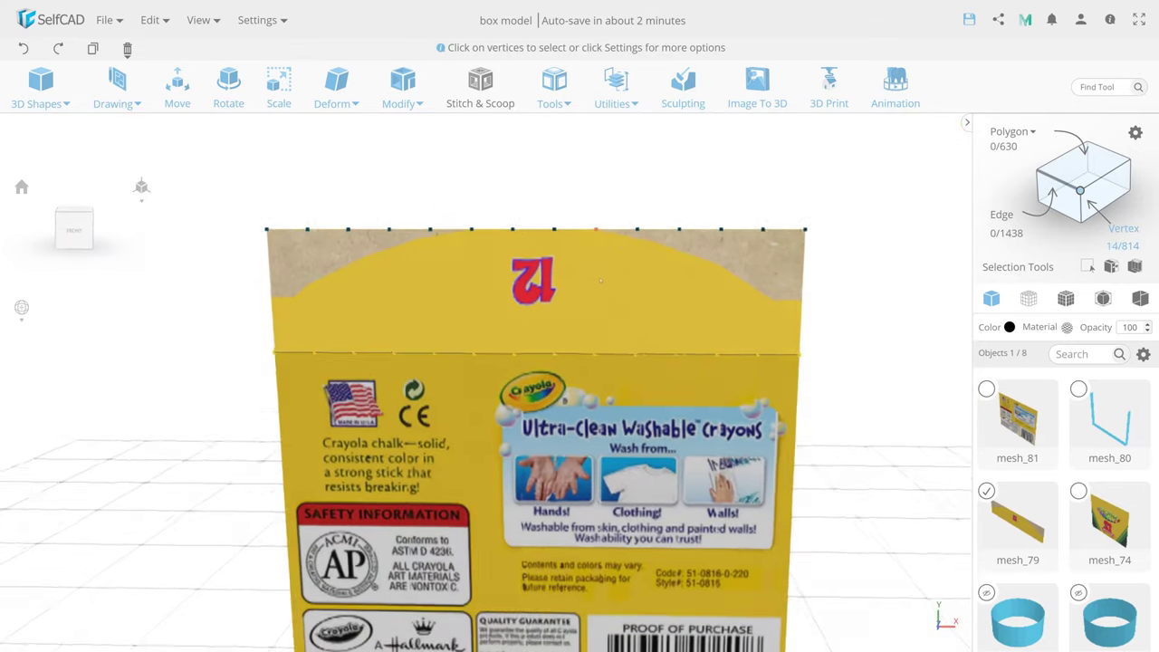
click(278, 86)
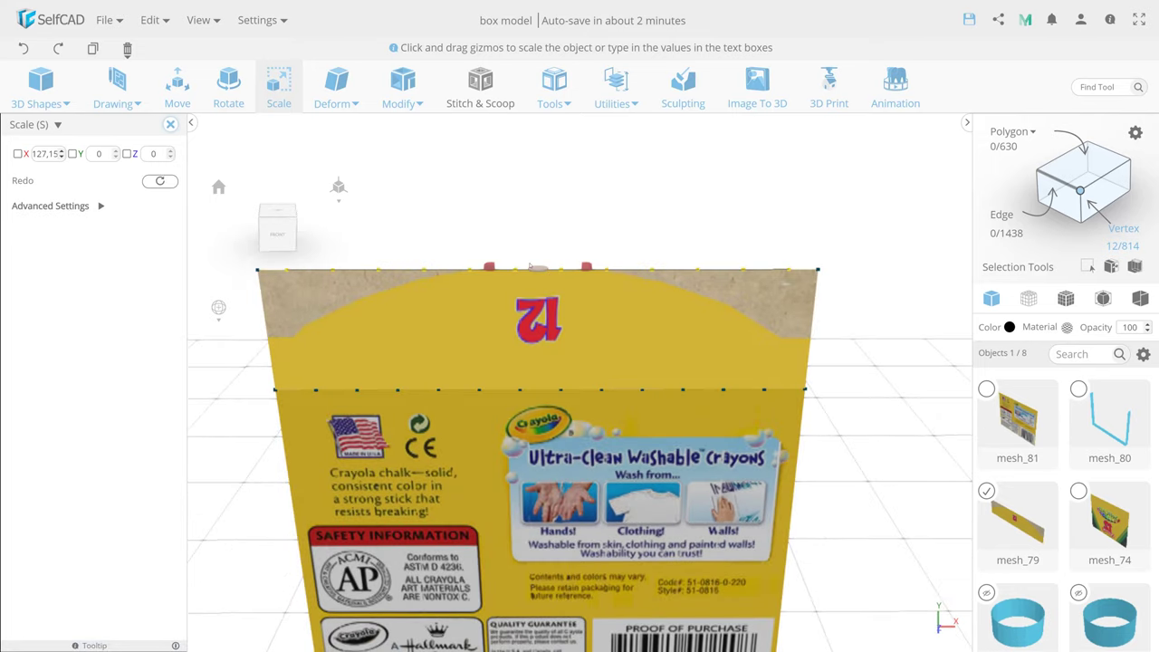
scroll(523, 283, down, 2)
key(m)
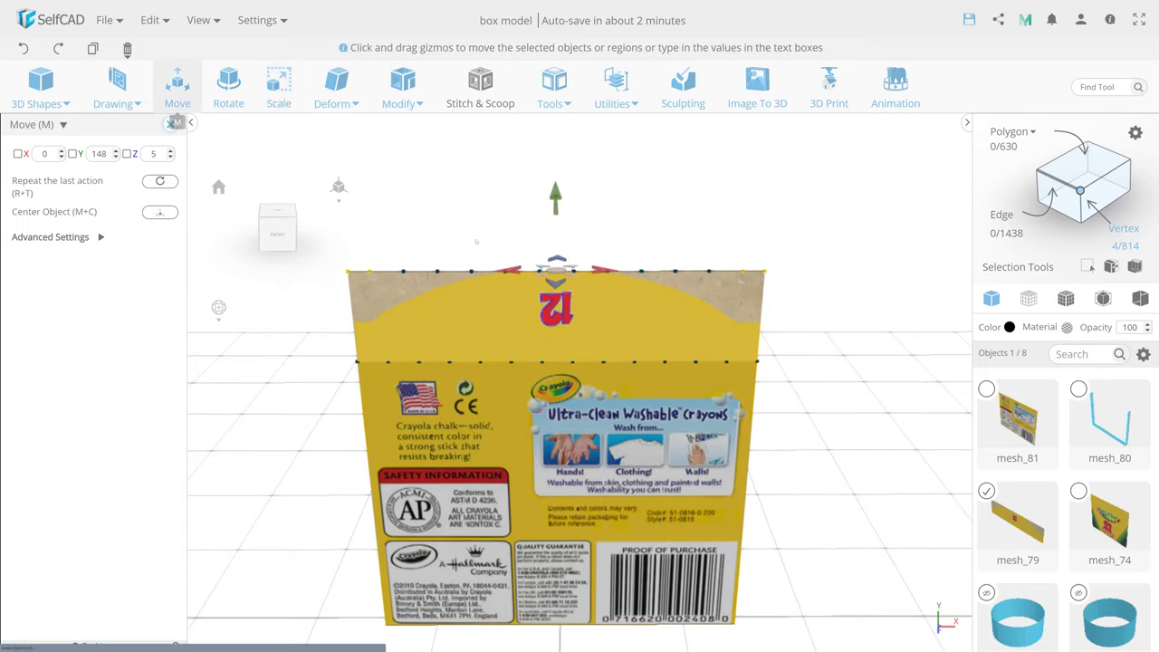
drag(561, 233, 561, 246)
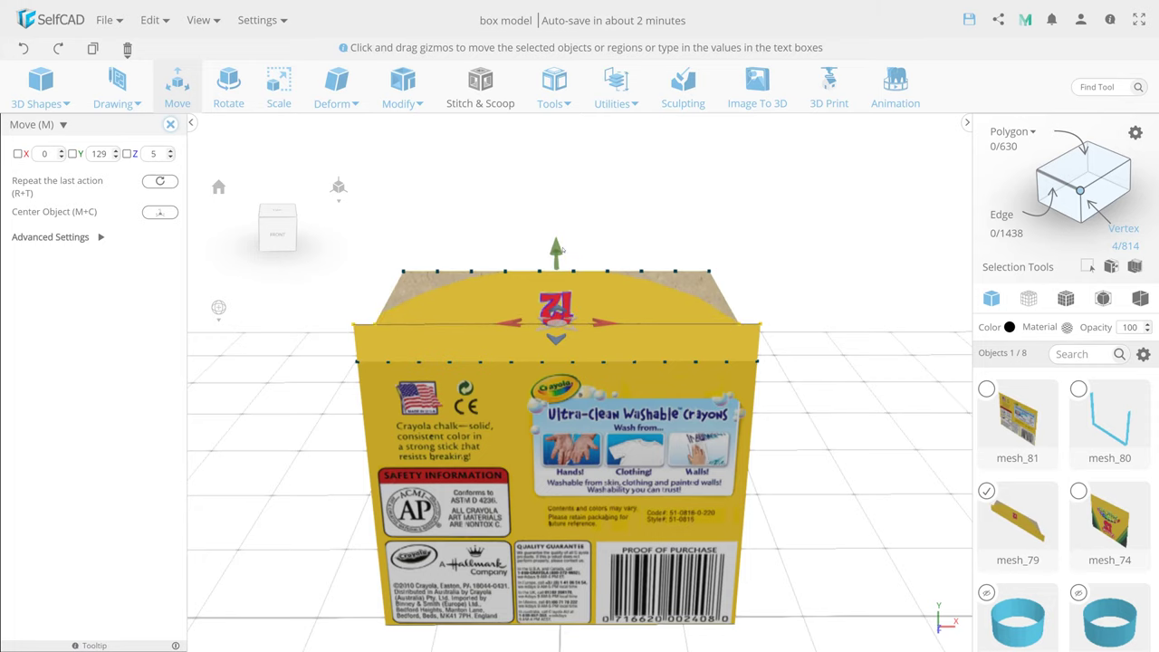
drag(418, 276, 418, 277)
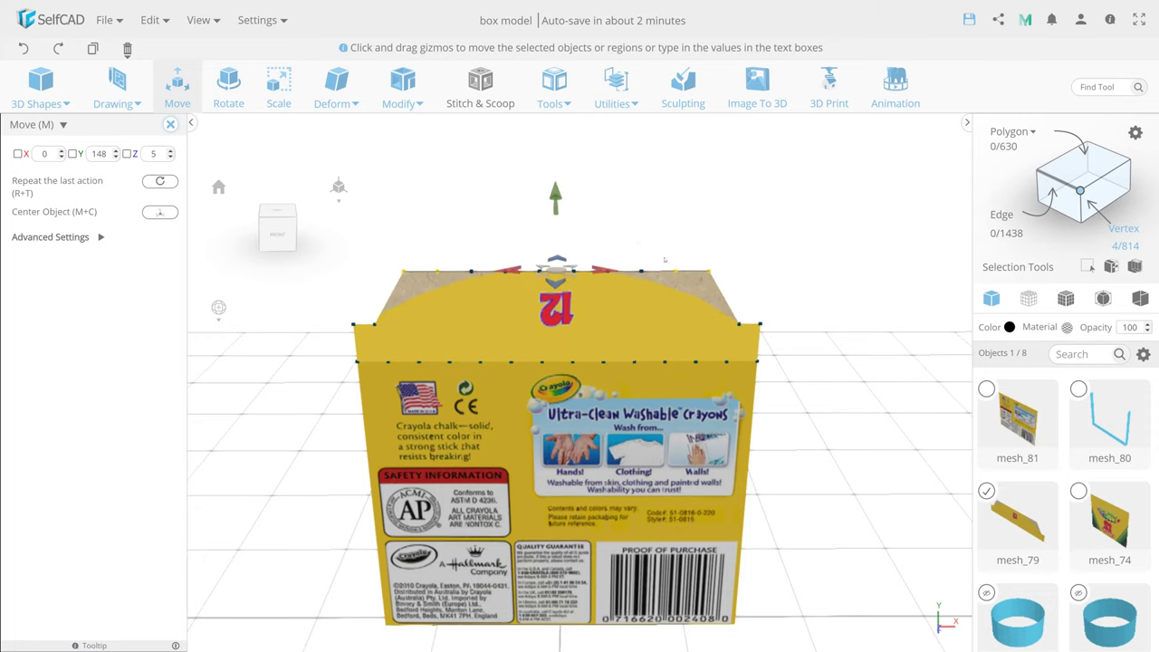
drag(556, 200, 562, 208)
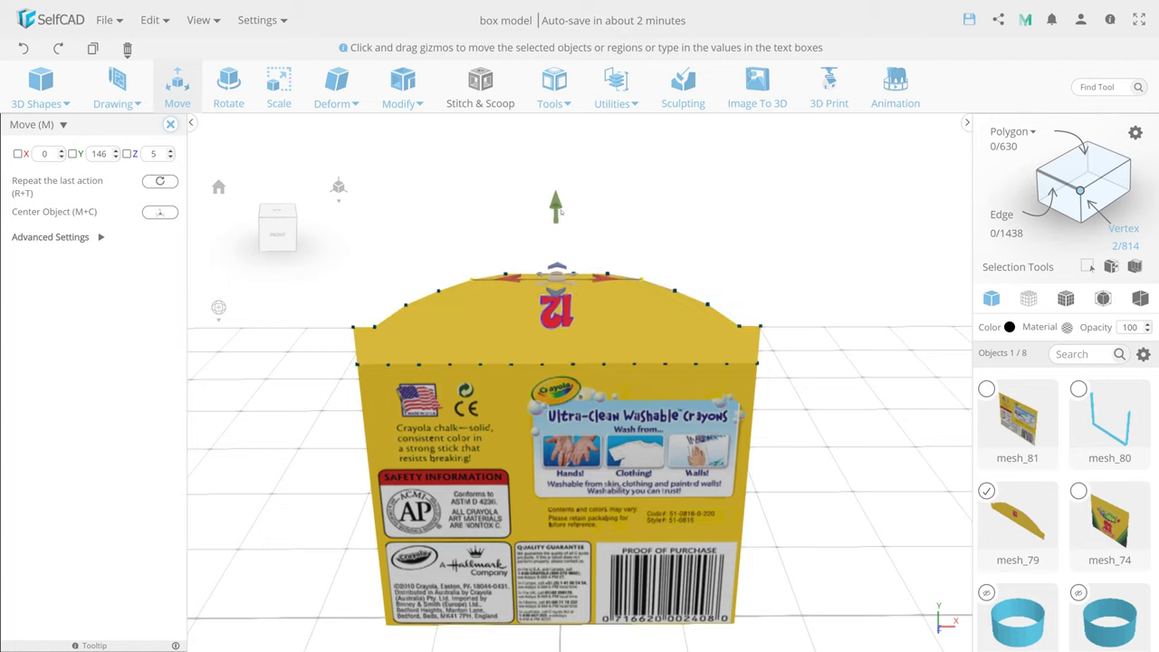
drag(615, 224, 502, 250)
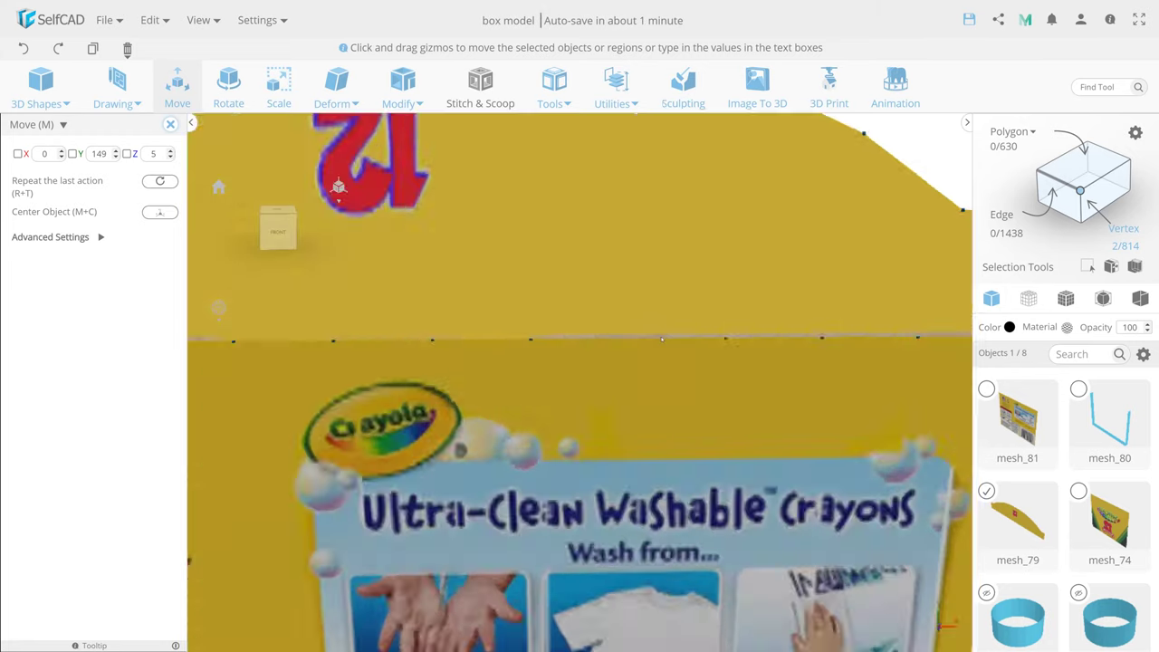
drag(837, 319, 312, 374)
scroll(591, 288, up, 2)
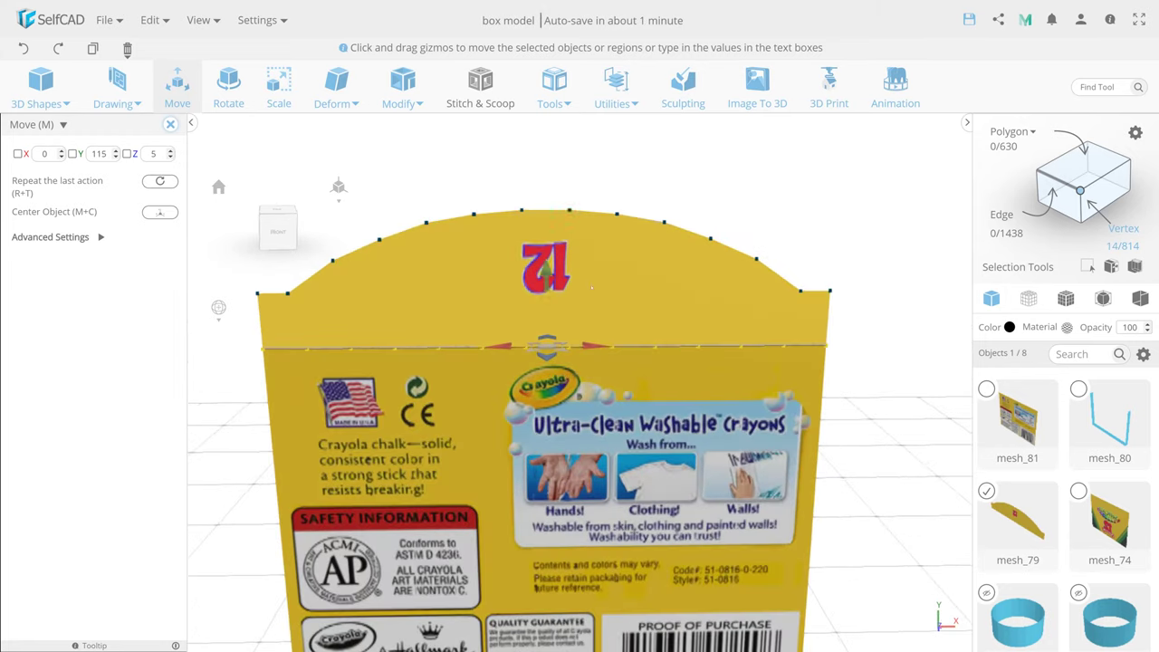
click(170, 126)
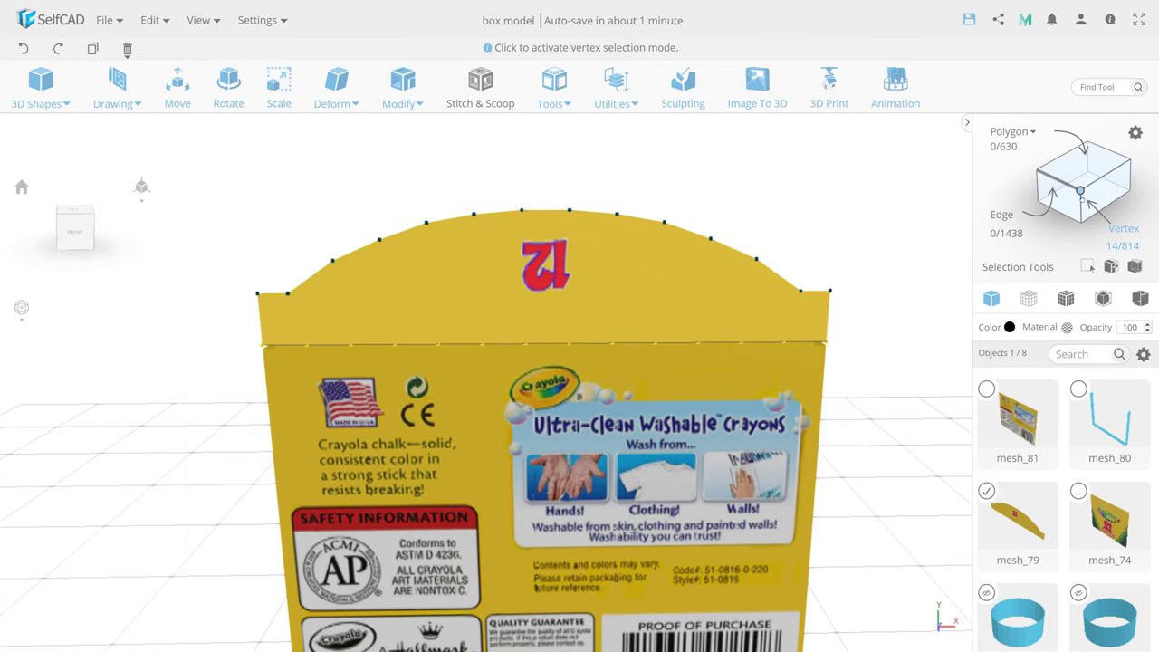
Align the arched flap to mesh_81 with Top and Center alignment
click(619, 100)
click(634, 132)
click(141, 146)
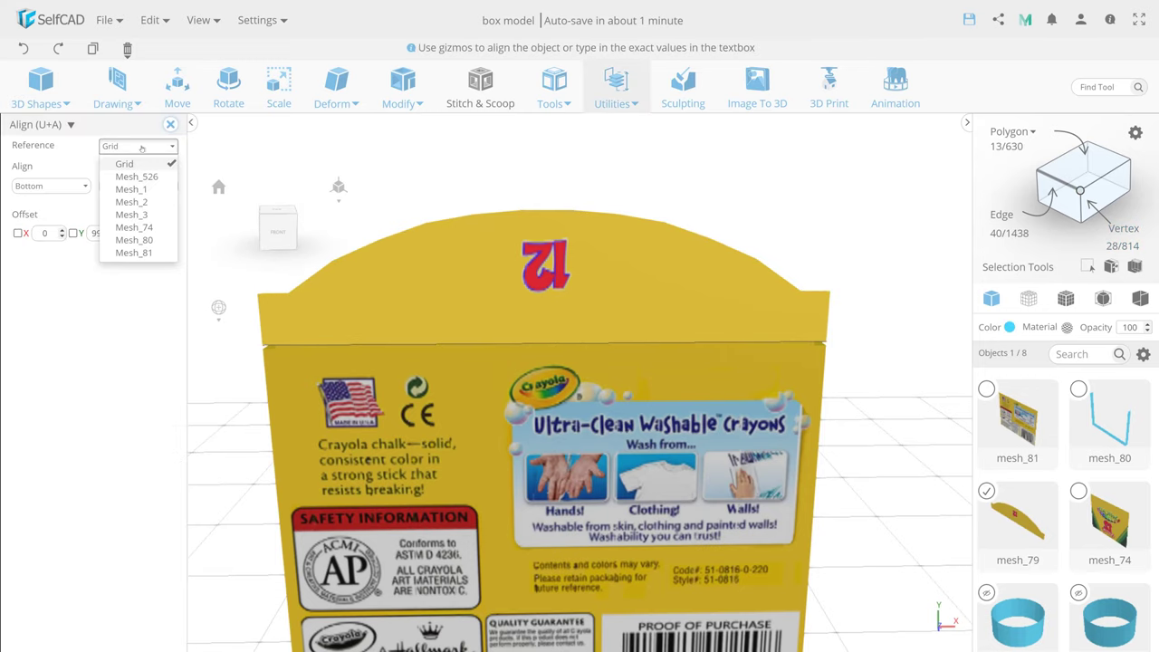
click(134, 254)
click(50, 185)
click(32, 207)
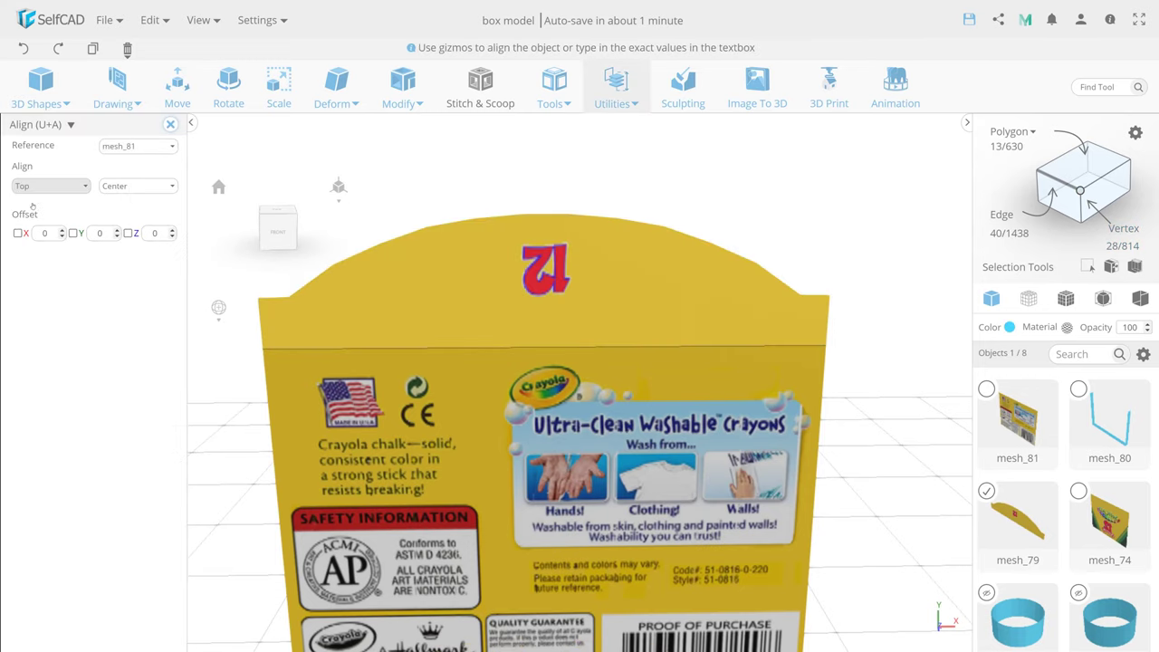
click(170, 125)
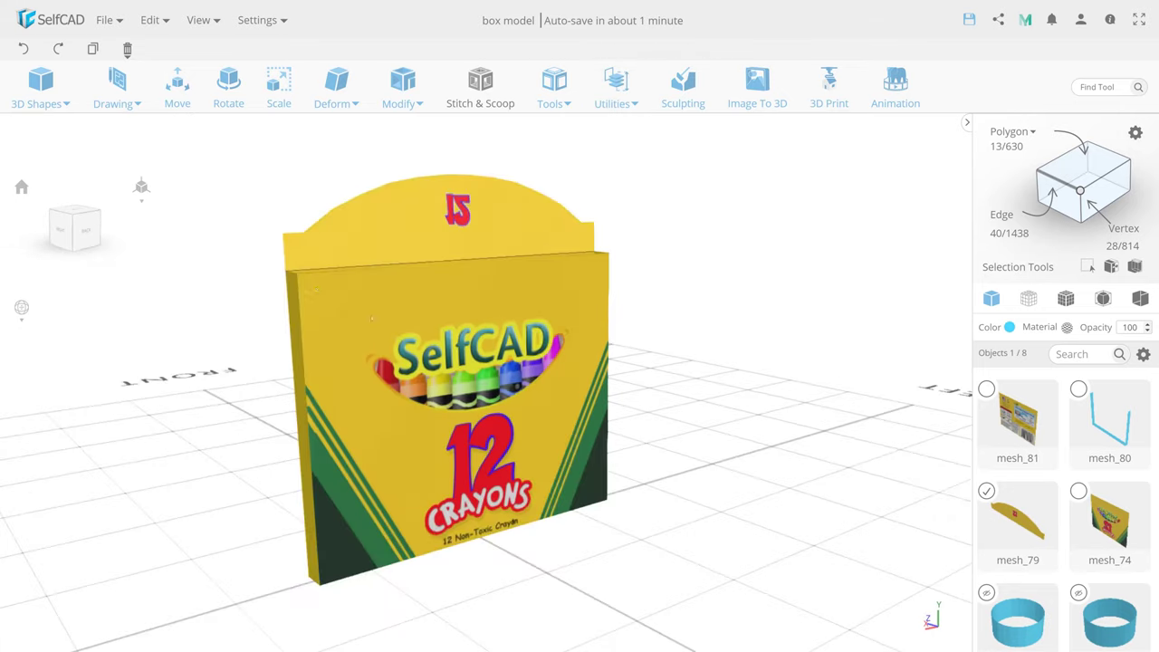
Drag the front panel mesh_74's top-edge vertices down into a shallow curved scoop
click(372, 318)
key(1)
scroll(253, 170, up, 2)
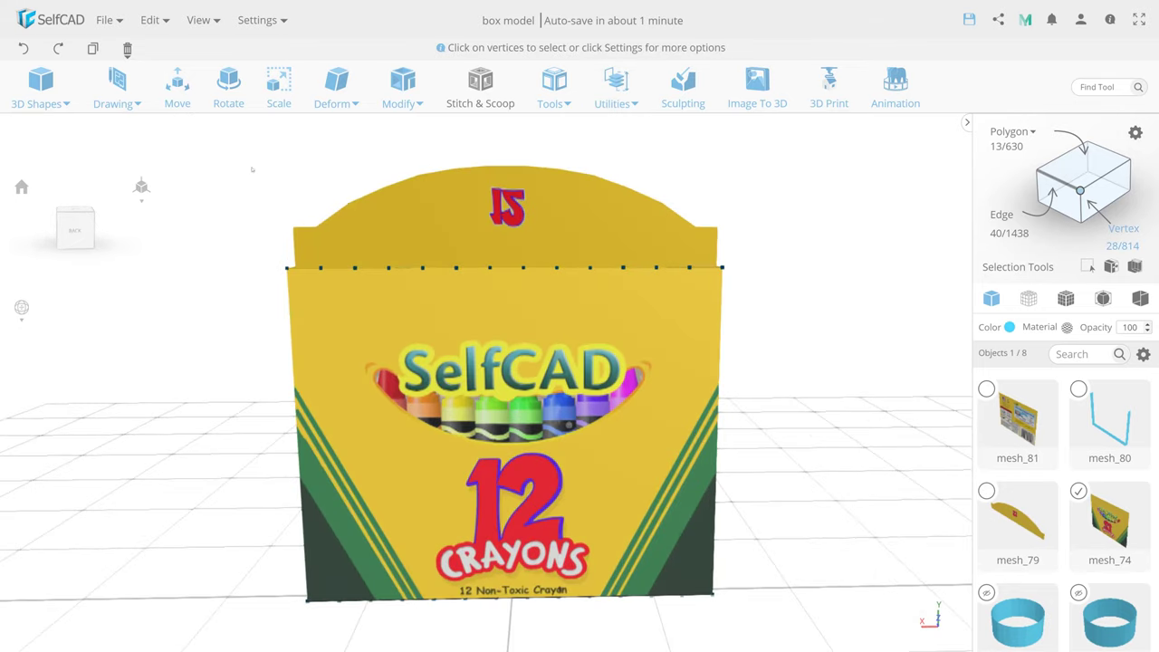
drag(299, 241, 717, 339)
click(178, 86)
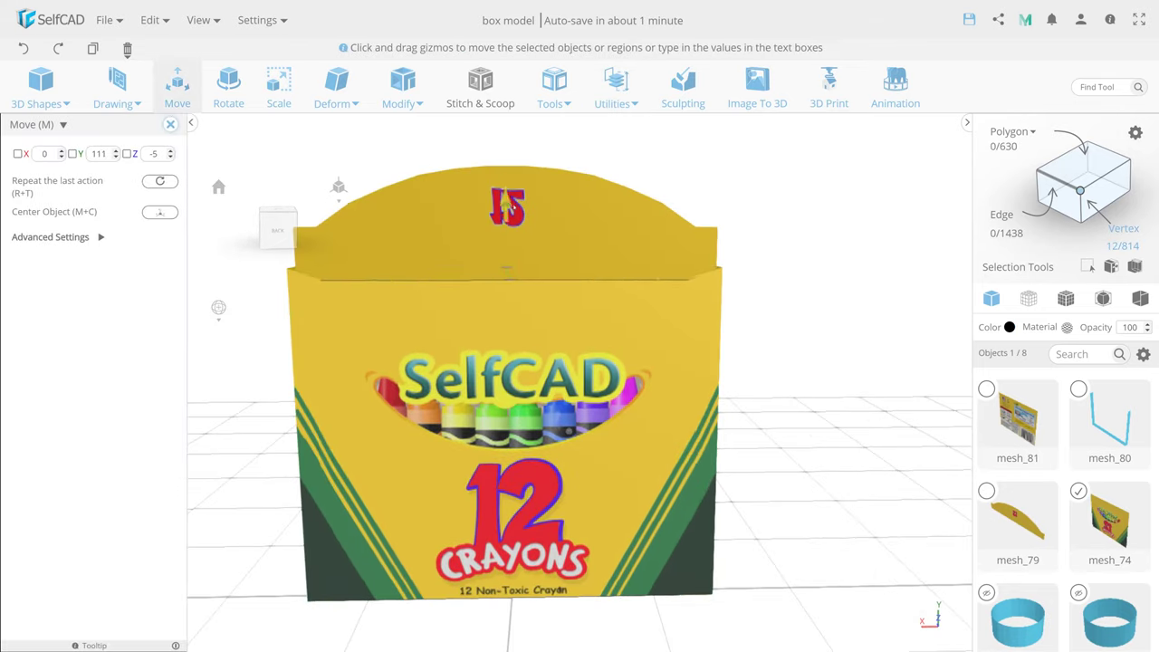
drag(429, 307, 509, 214)
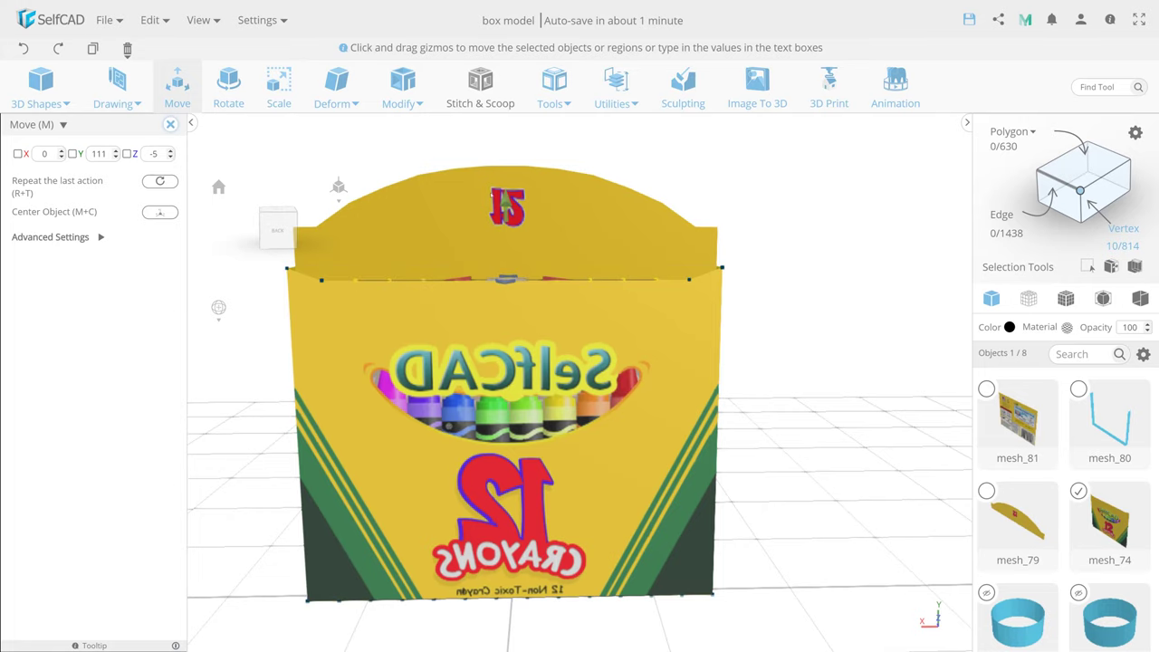
drag(393, 272, 639, 337)
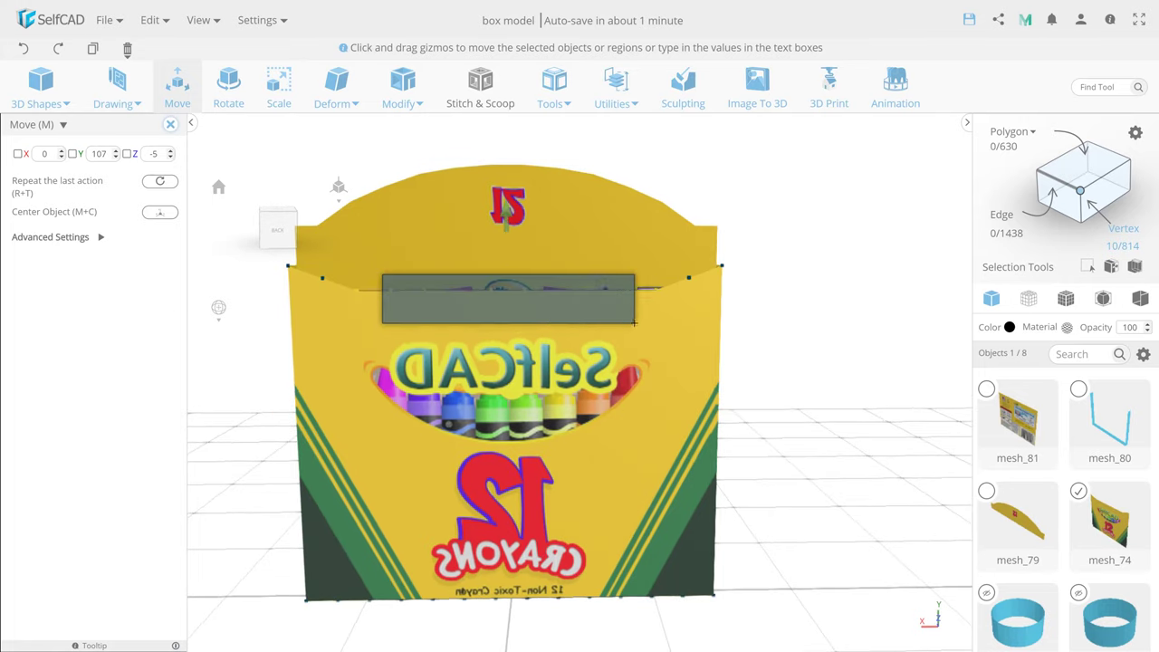
drag(507, 222, 491, 241)
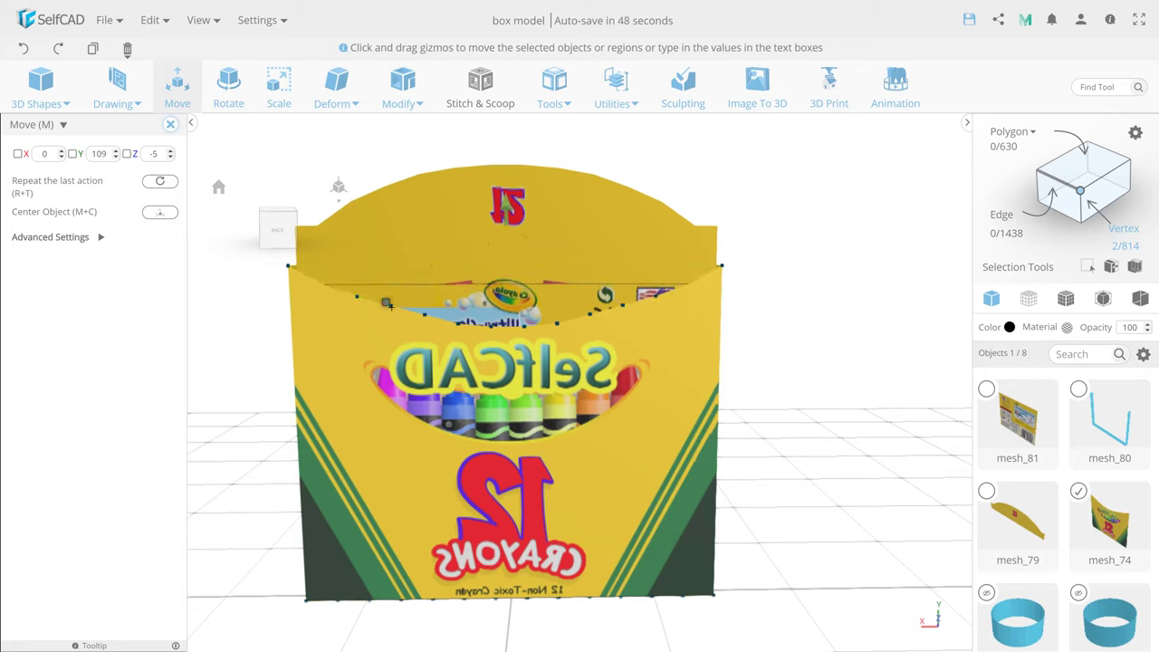
drag(507, 241, 508, 233)
Mirror the front panel mesh_74 left to right
click(170, 124)
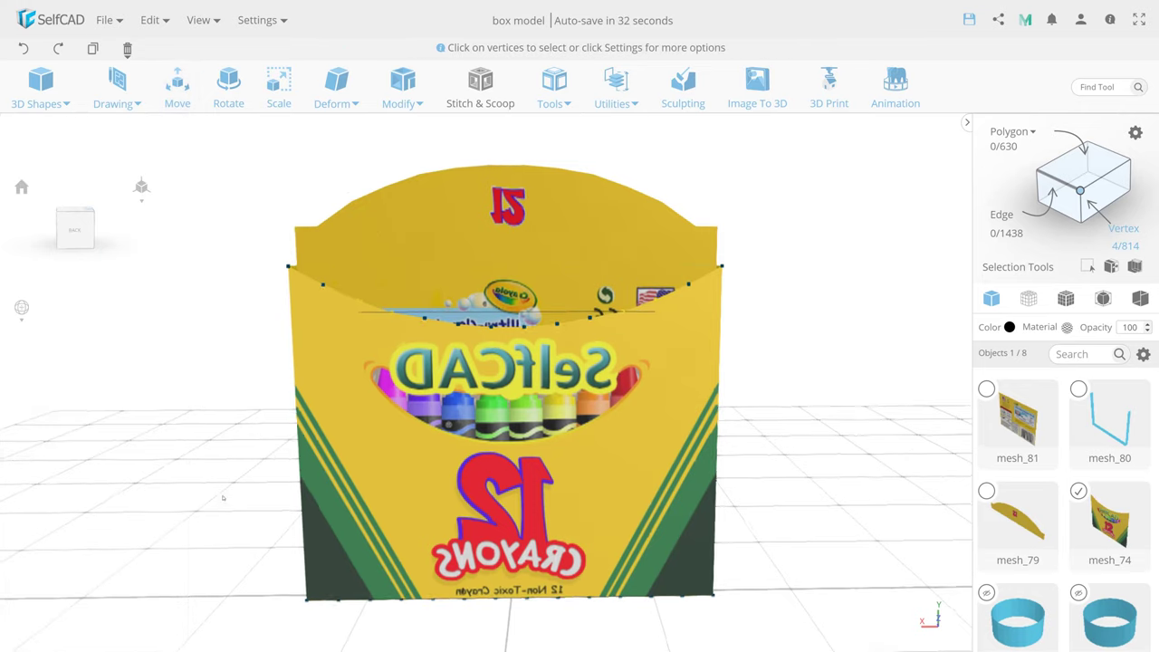
scroll(580, 407, down, 5)
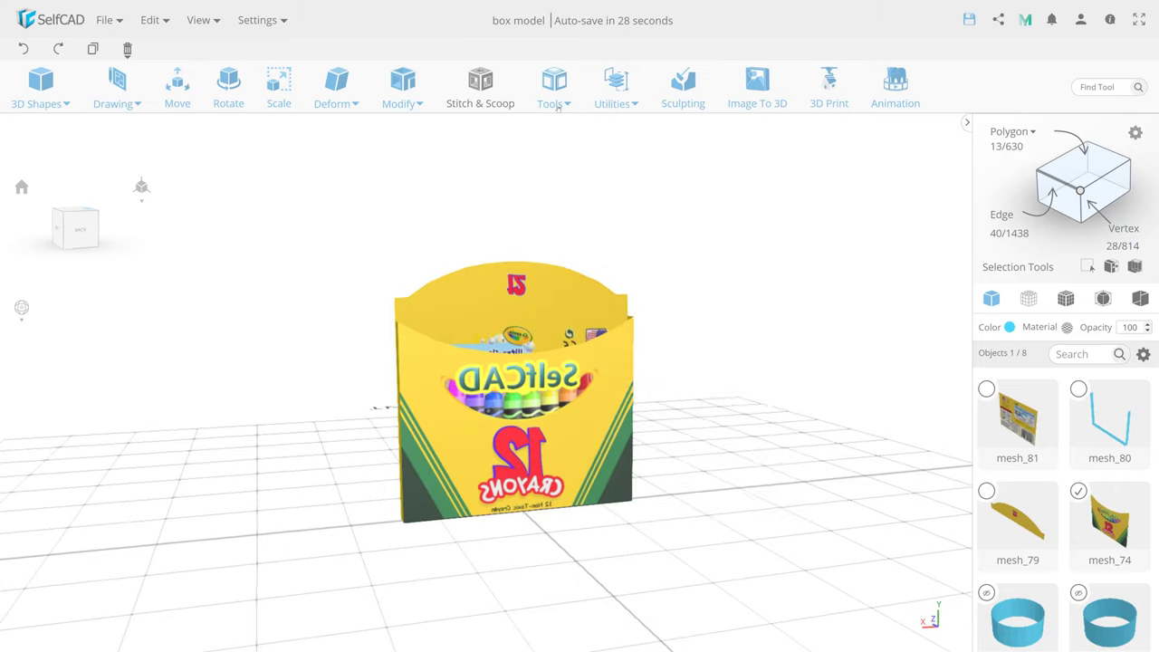
click(616, 90)
click(638, 302)
click(639, 303)
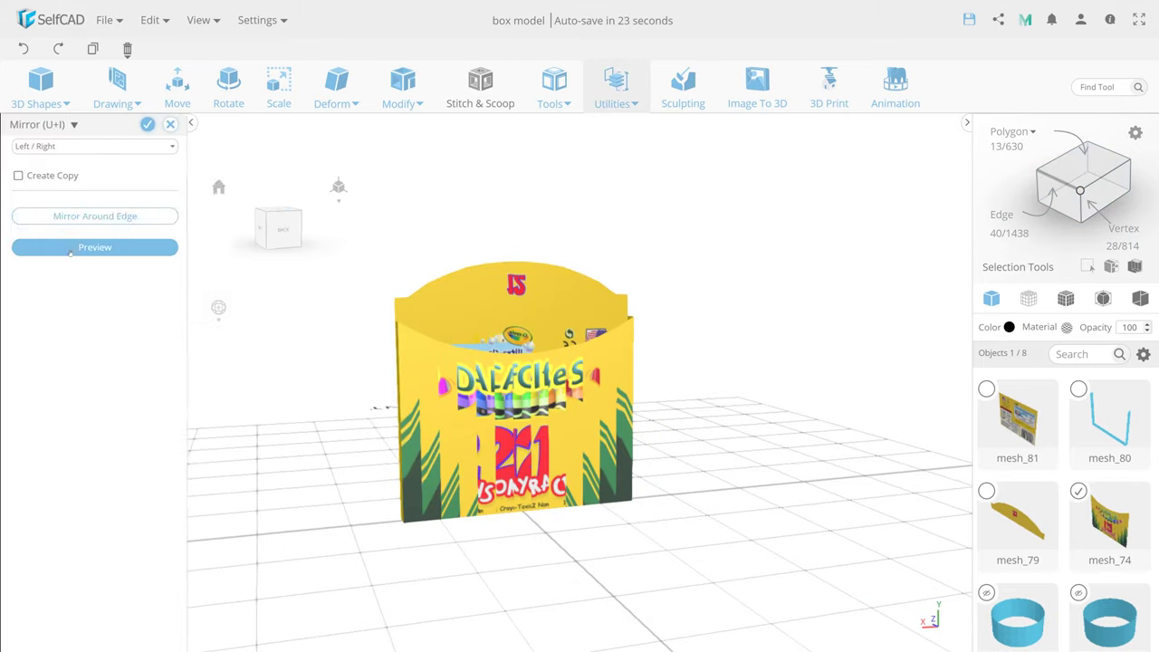
click(94, 246)
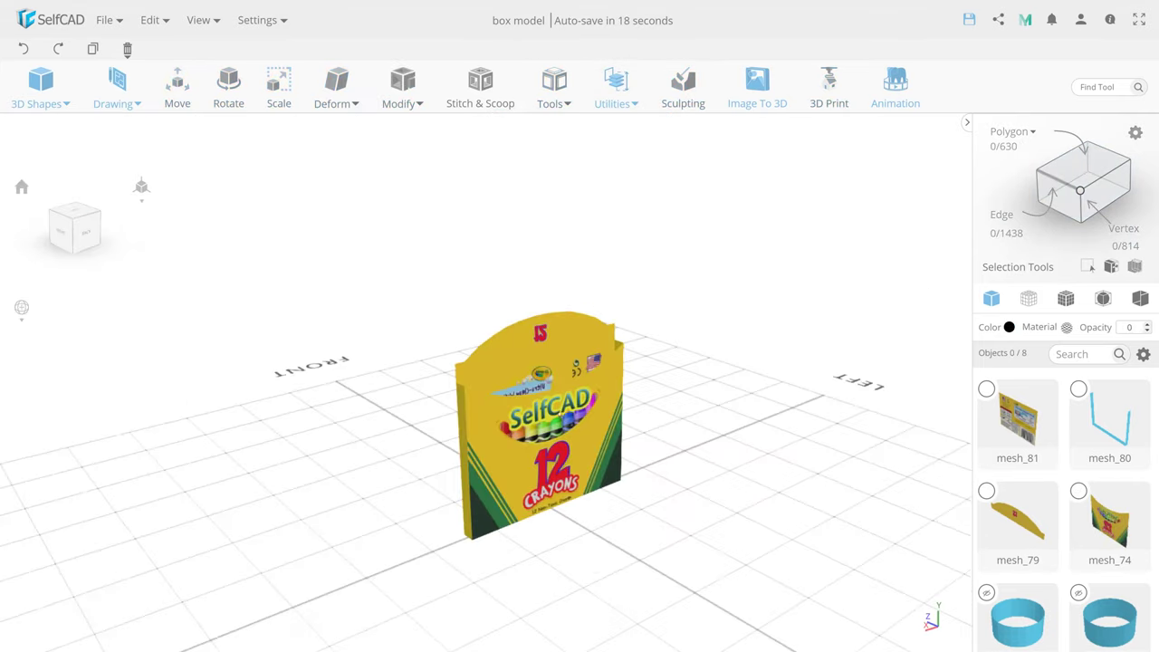
Move the flap copy mesh_79 (1) along Z and down onto the ground beside the box
click(178, 86)
drag(480, 442, 562, 426)
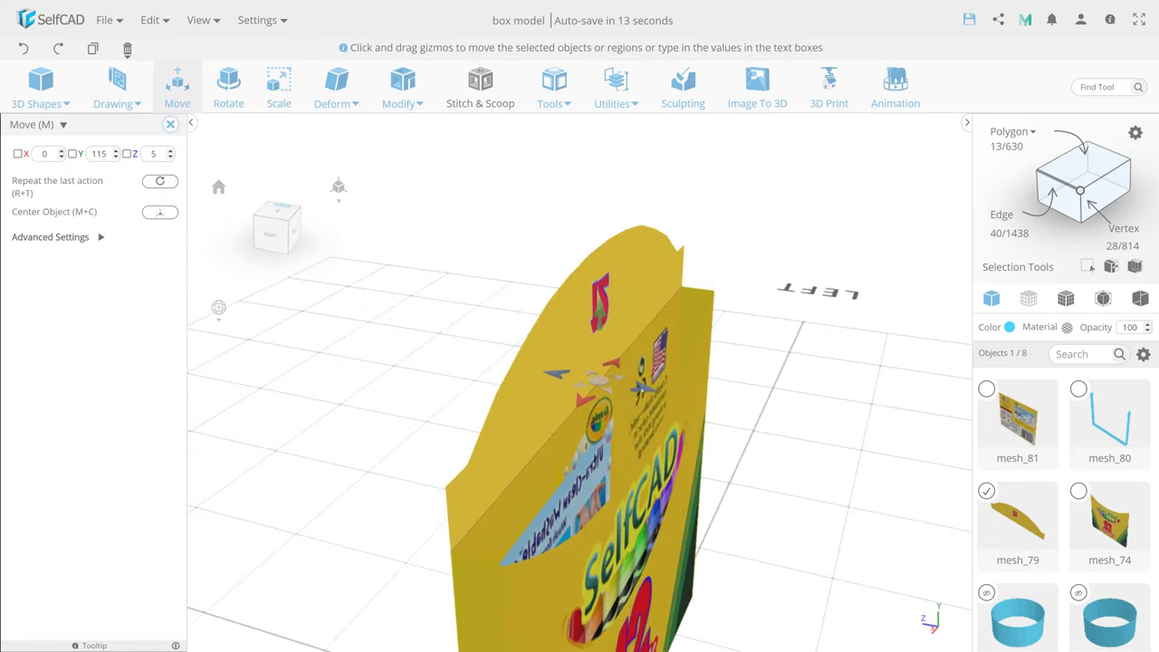
mouse_move(634, 323)
shift+mouse_down()
mouse_move(834, 421)
mouse_move(705, 428)
shift+mouse_up()
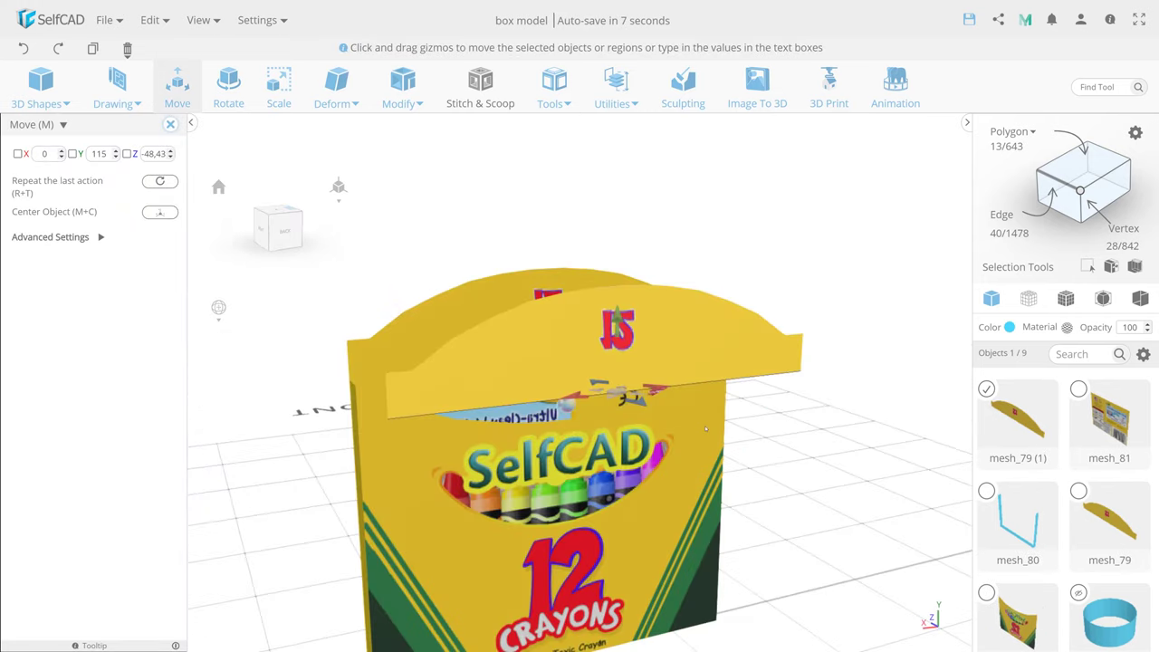
click(285, 231)
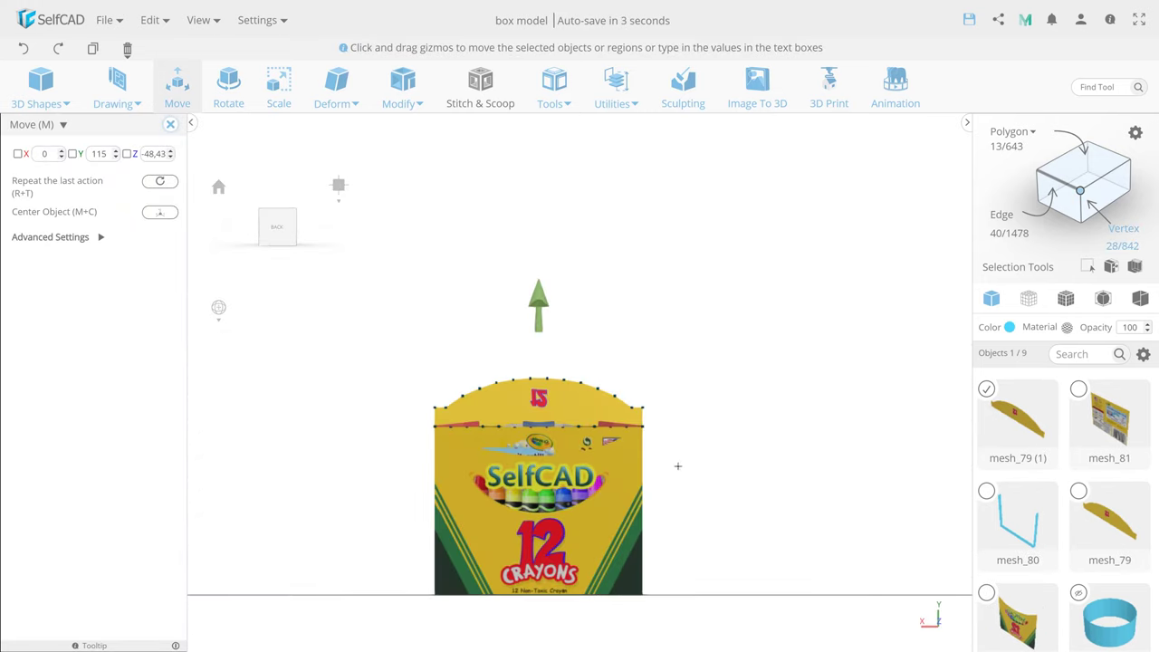
drag(551, 182, 531, 419)
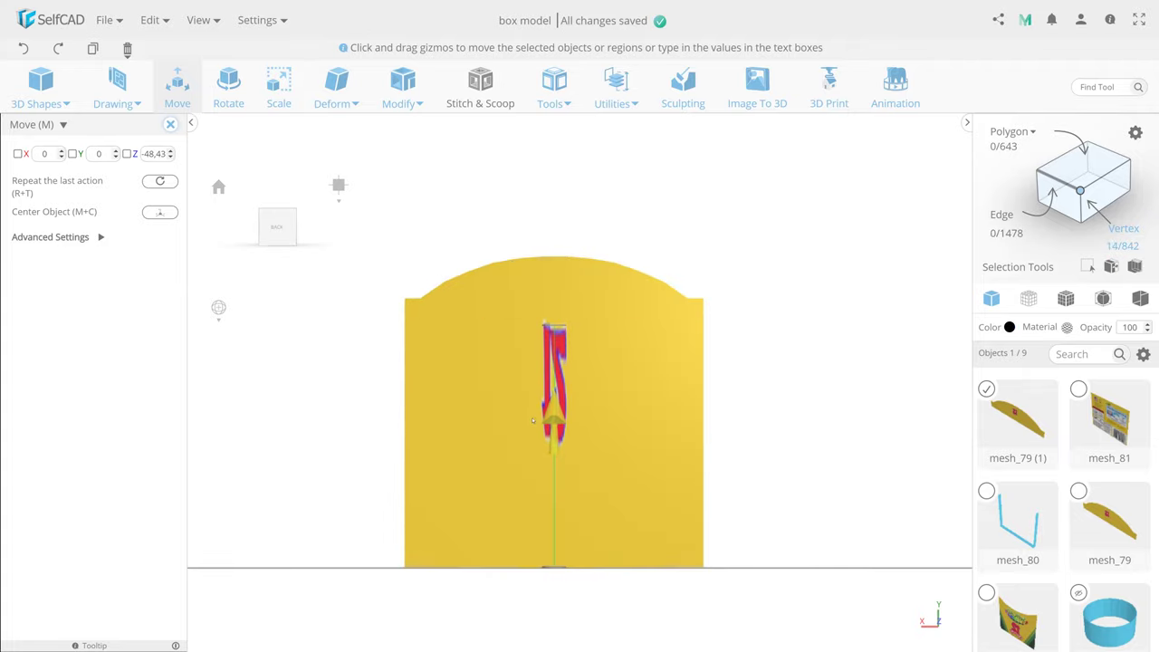
drag(533, 420, 524, 414)
click(171, 124)
drag(227, 272, 960, 209)
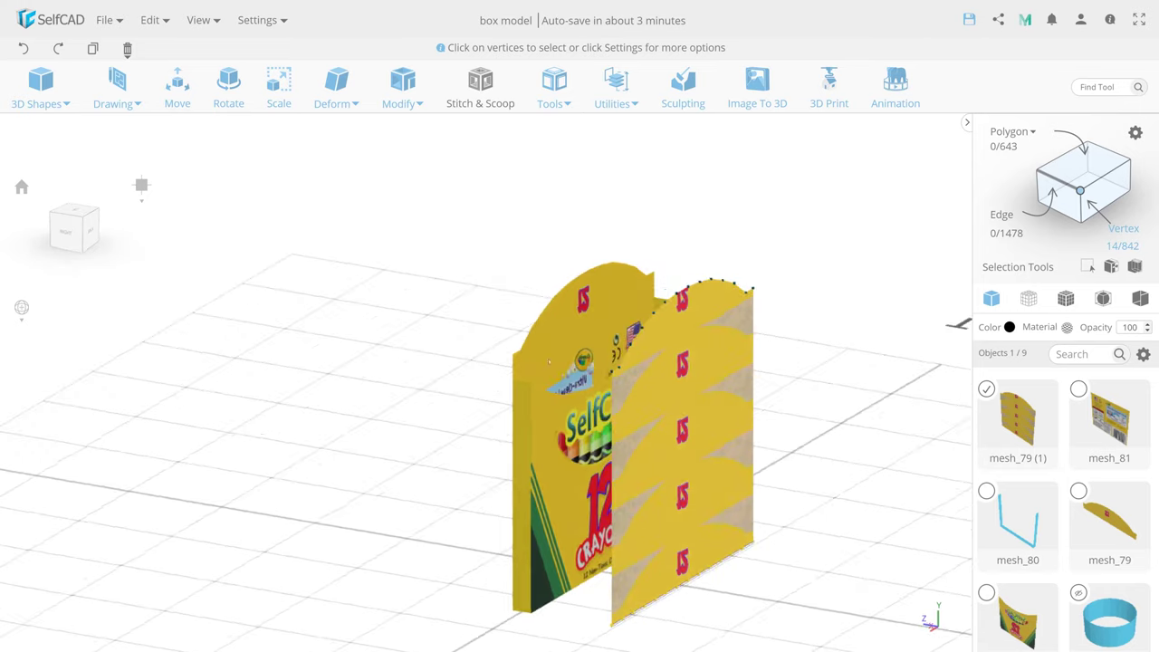
Add a thickness of 2 to the flap copy mesh_79 (1)
click(402, 91)
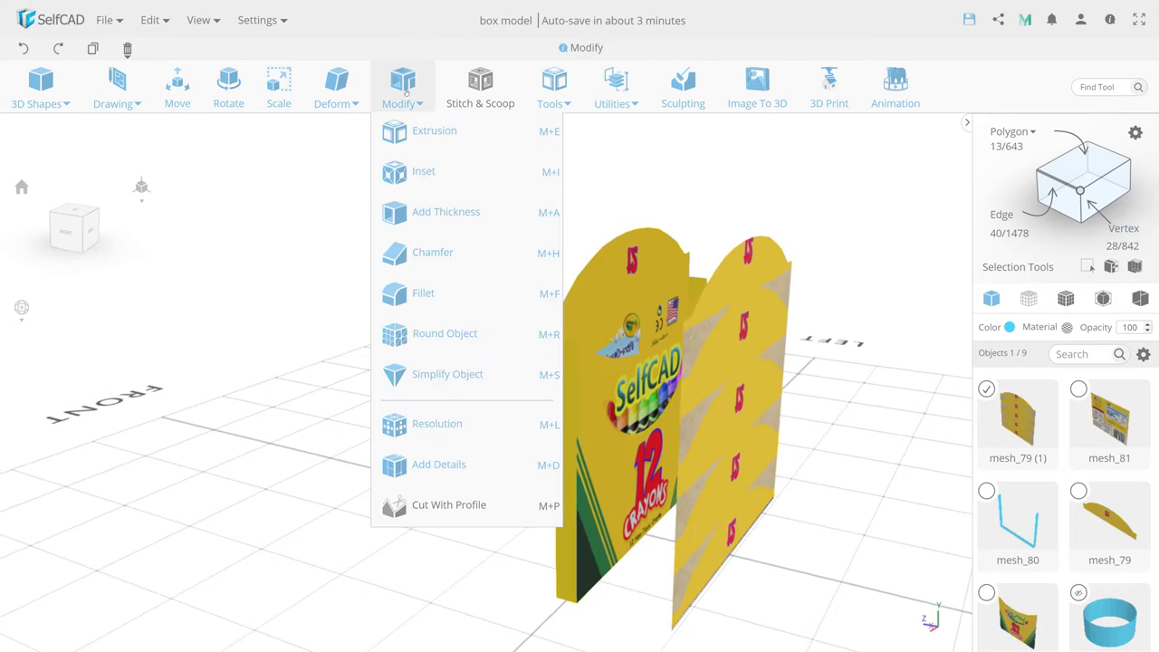
click(435, 210)
click(147, 124)
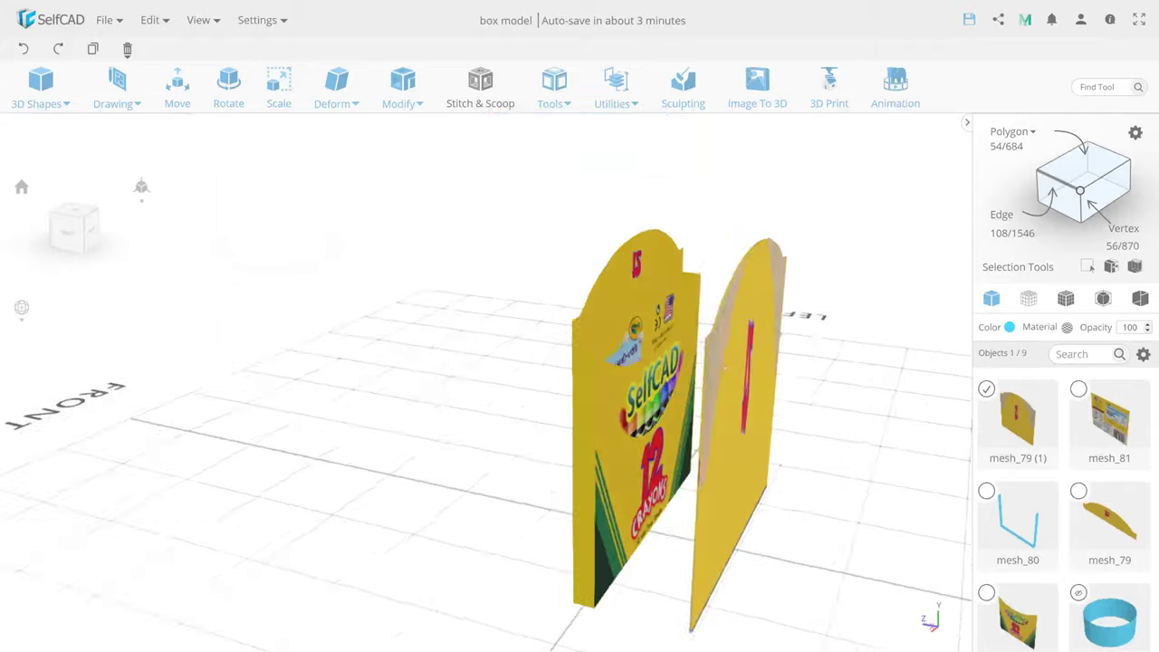
drag(408, 314, 781, 317)
Scale the flap copy's depth to Z 0.5, making it 142 × 147 × 0.5
key(s)
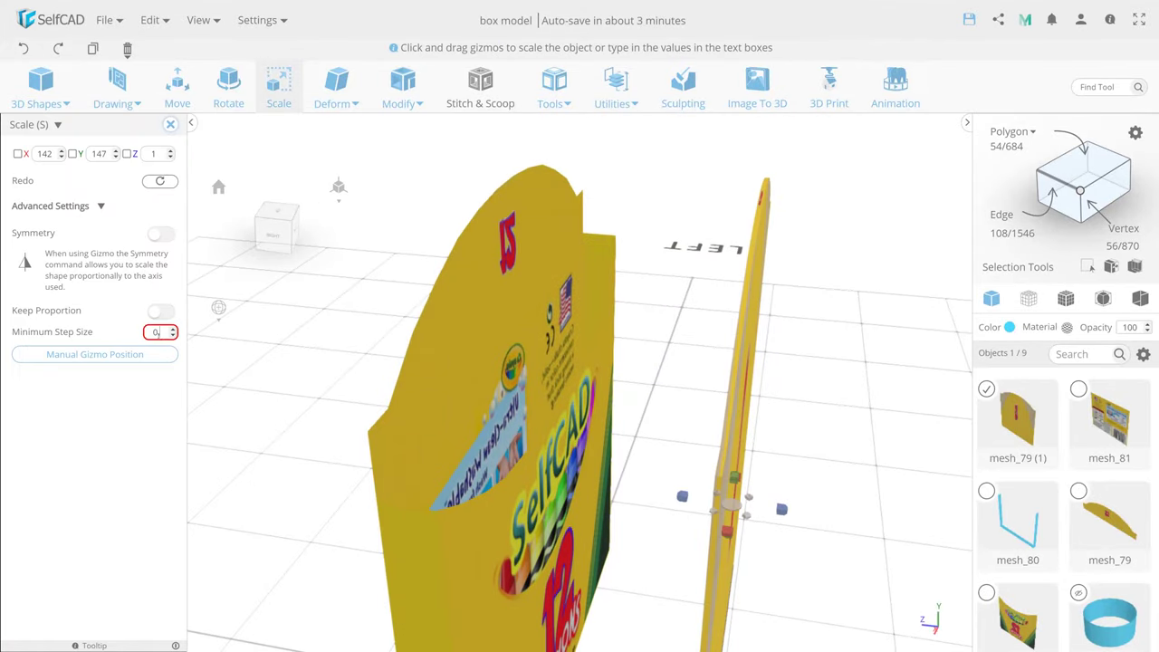
drag(684, 499, 272, 136)
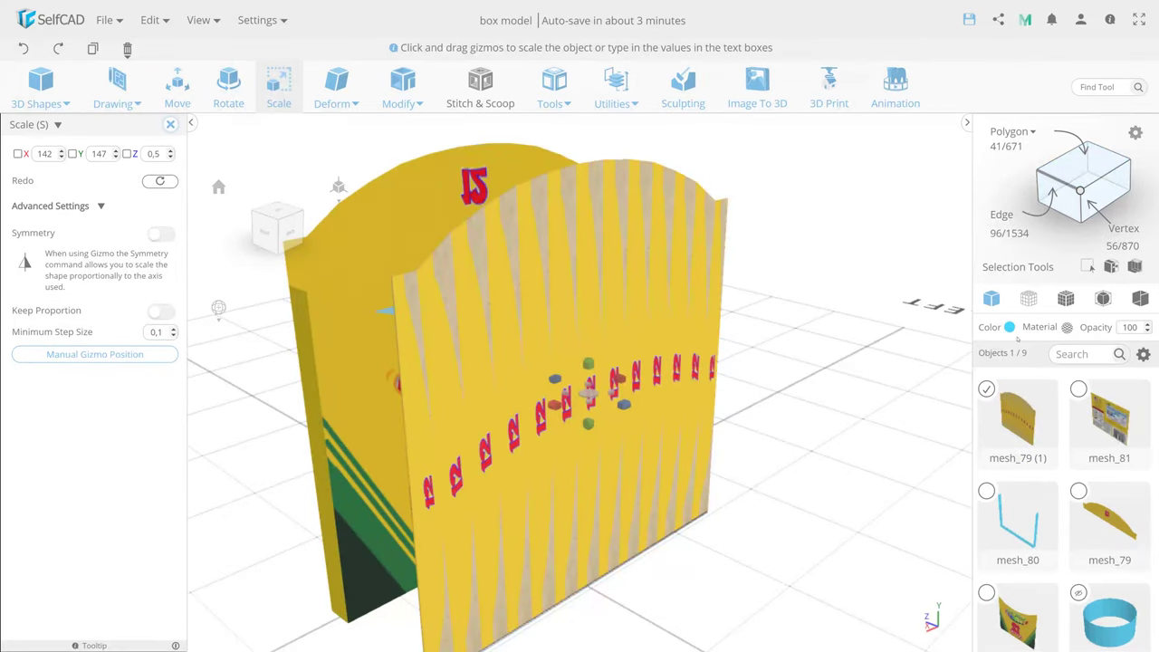
click(1067, 327)
Apply background.png as a custom cardboard texture to the liner panel
click(56, 150)
click(52, 182)
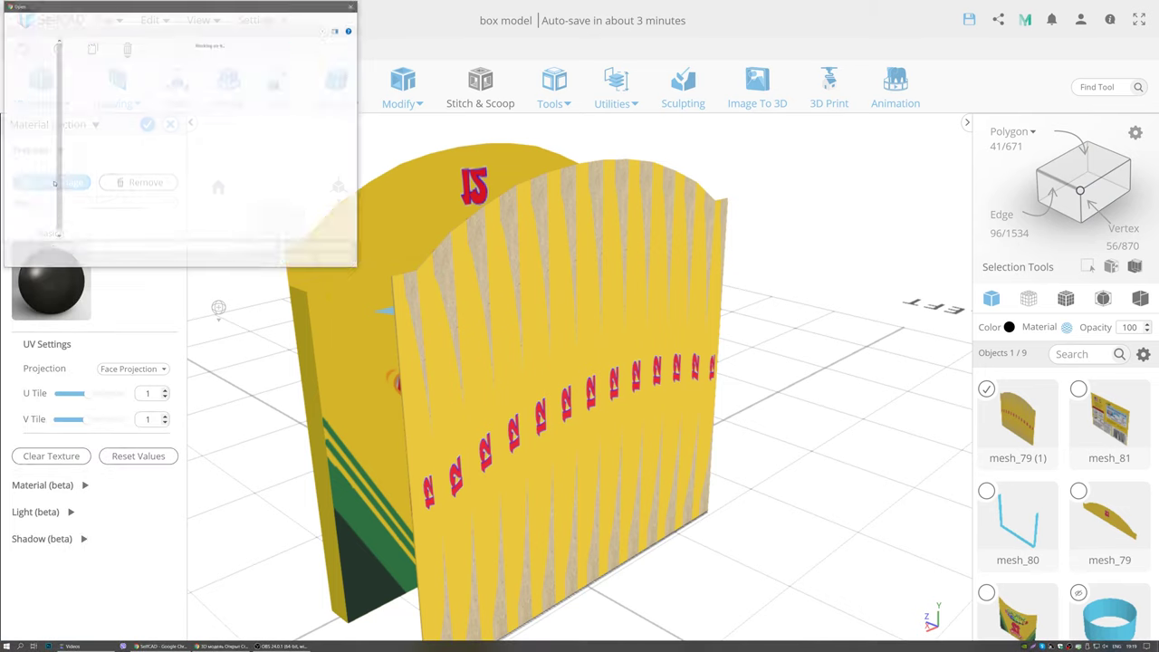
double_click(311, 83)
click(137, 385)
scroll(61, 534, down, 1)
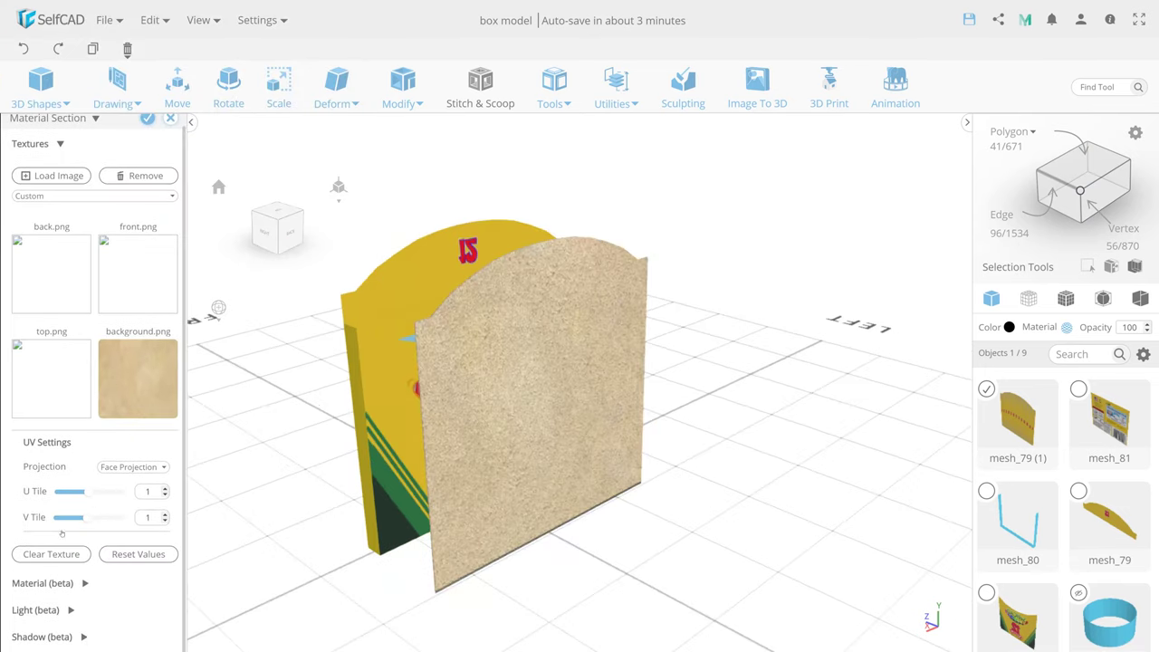
scroll(26, 627, down, 3)
right_drag(580, 453, 765, 463)
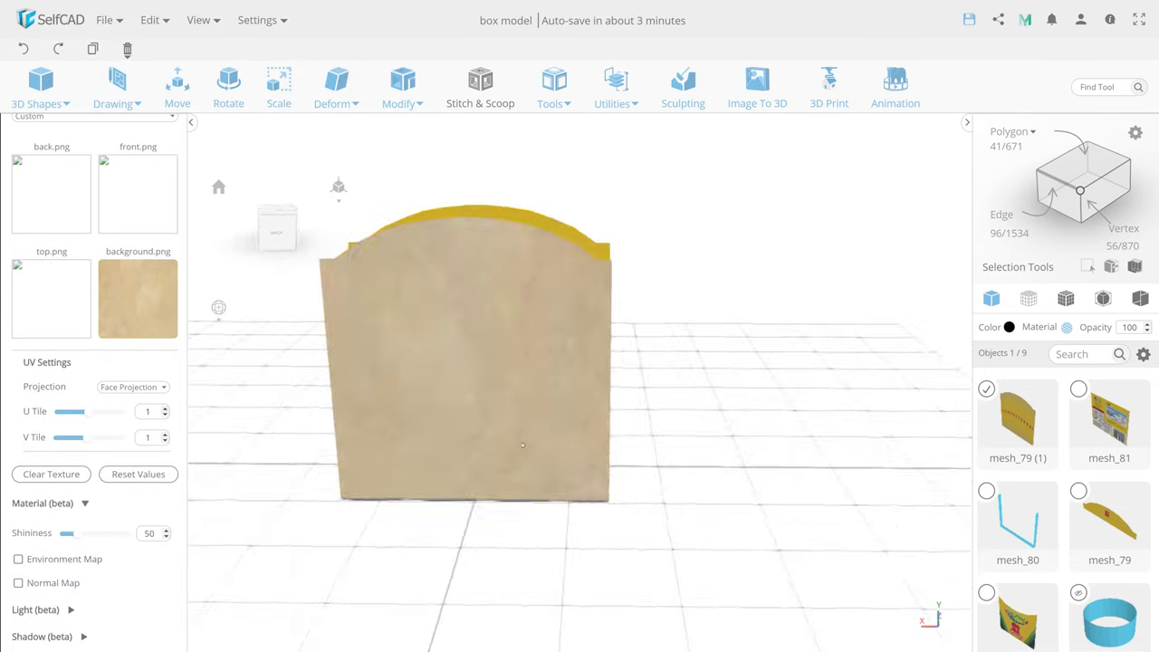
scroll(100, 272, up, 3)
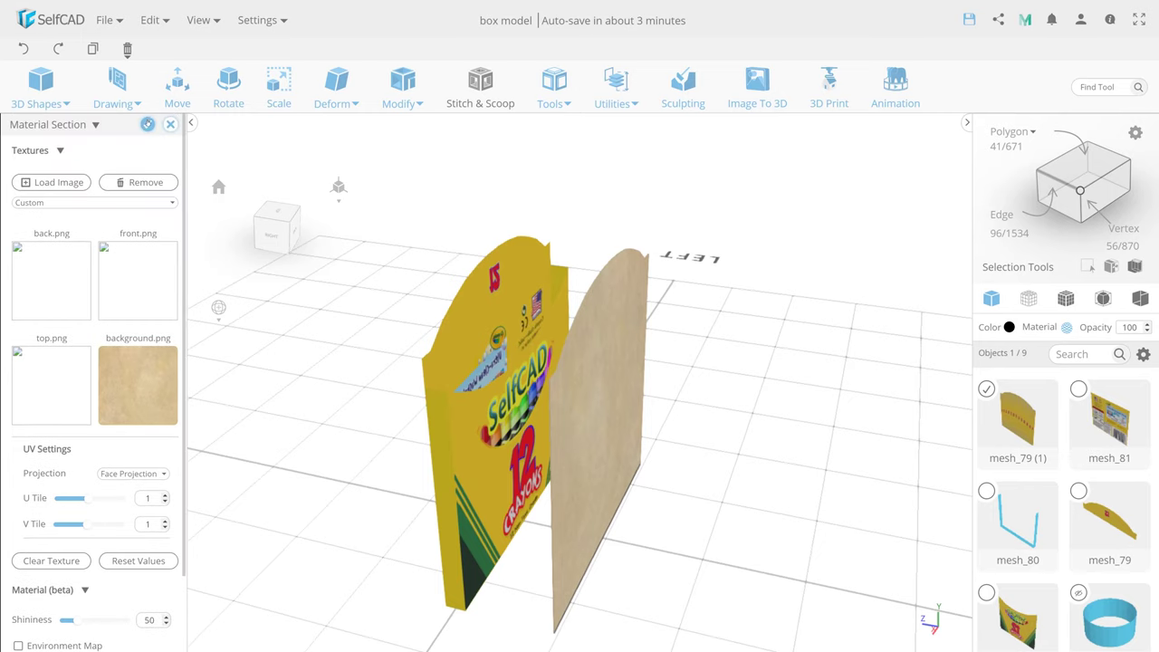
Place the liner inside the box using a 0.1 move step, then copy the front panel mesh_74
click(177, 86)
mouse_move(408, 408)
right_down()
mouse_move(525, 474)
mouse_move(631, 384)
right_up()
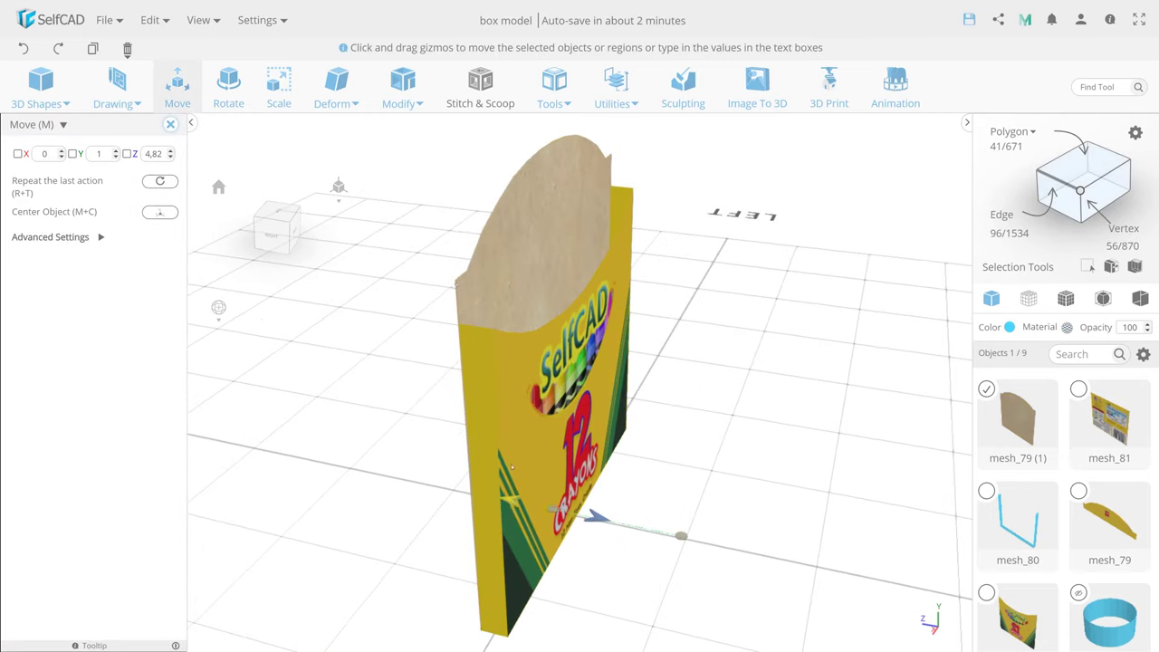
click(99, 237)
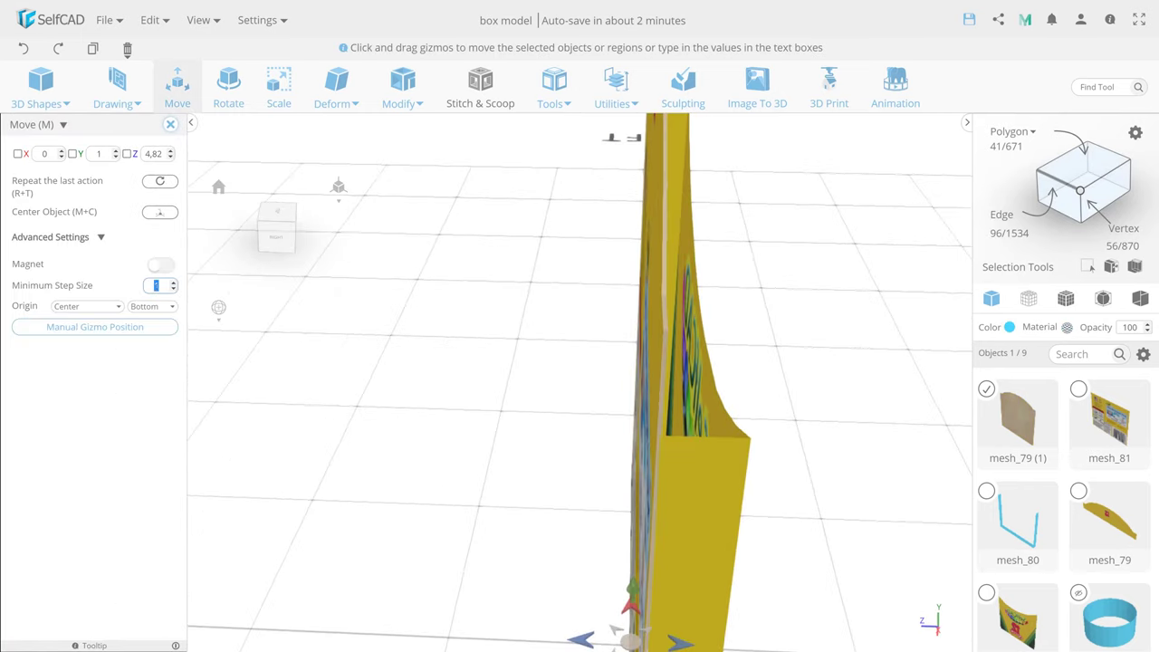
text(1)
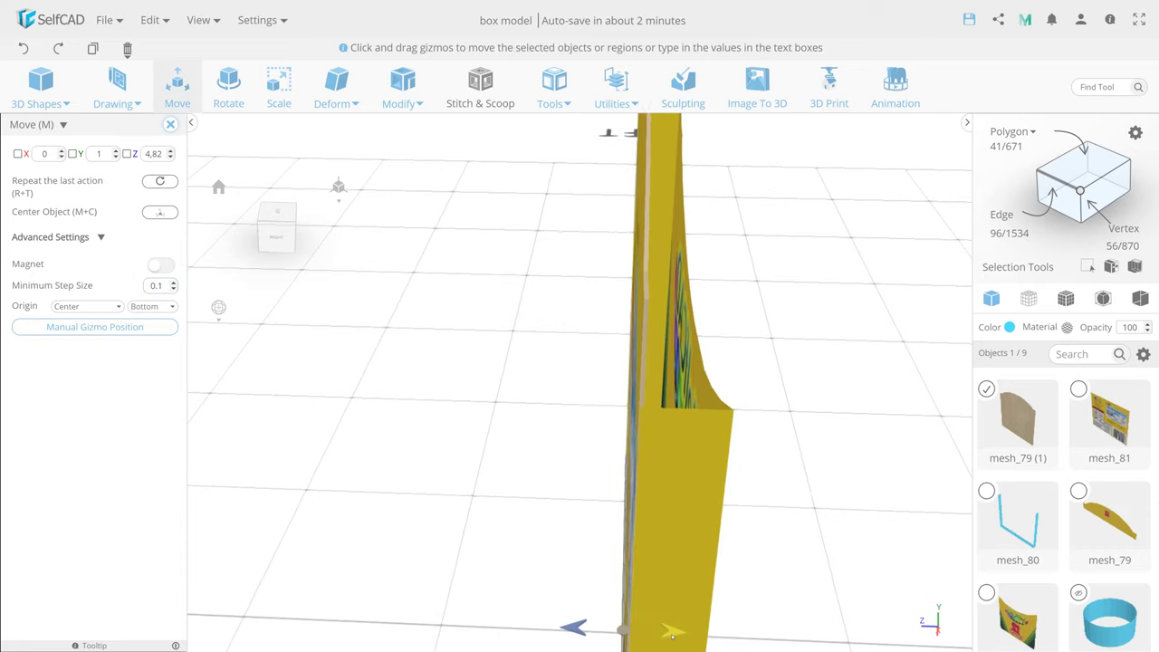
mouse_move(672, 637)
right_down()
mouse_move(542, 409)
mouse_move(737, 616)
right_up()
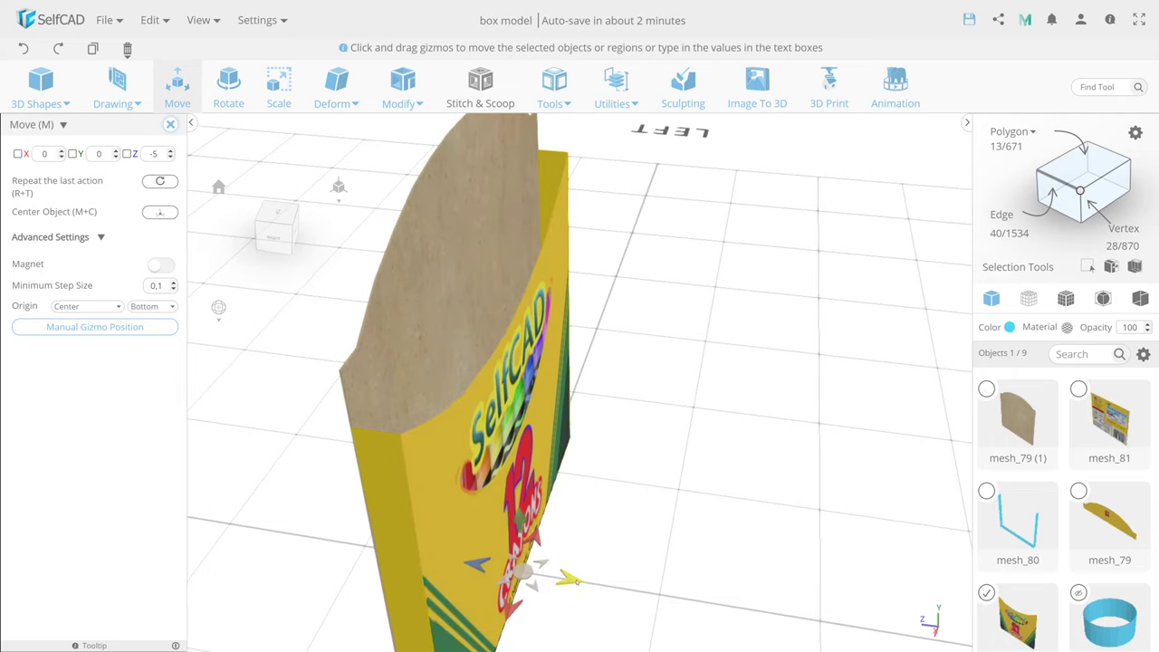
key(ctrl+c)
click(399, 91)
Thicken and scale the front-panel copy, then delete its selected faces
click(434, 214)
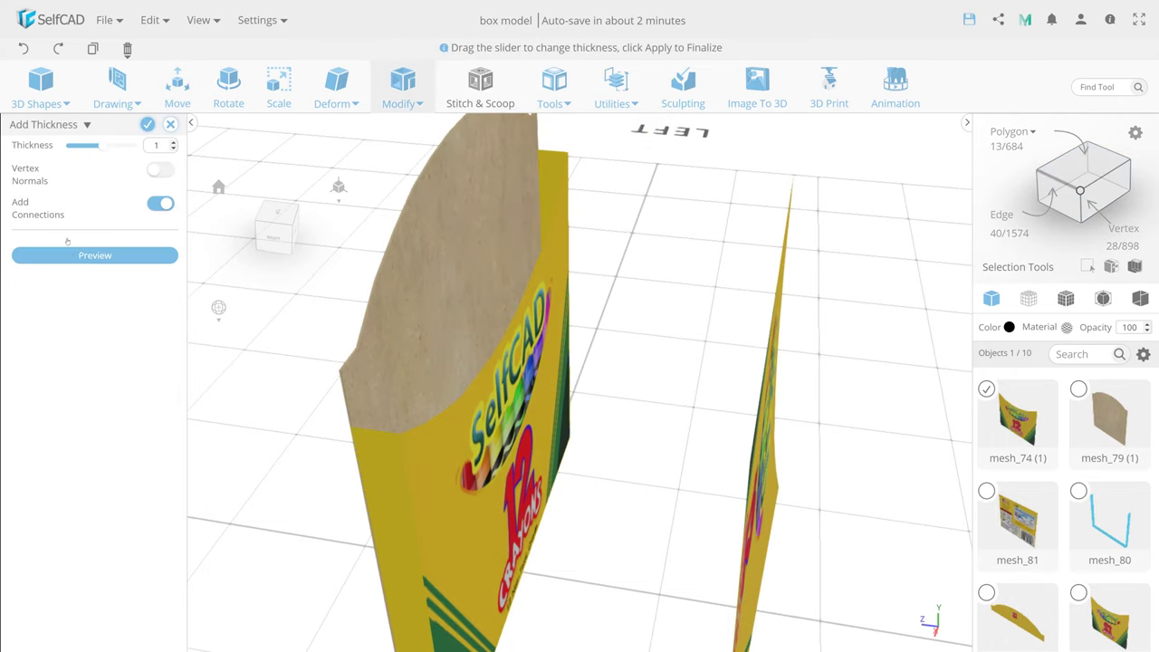
key(s)
mouse_move(543, 407)
right_down()
mouse_move(691, 447)
mouse_move(543, 272)
right_up()
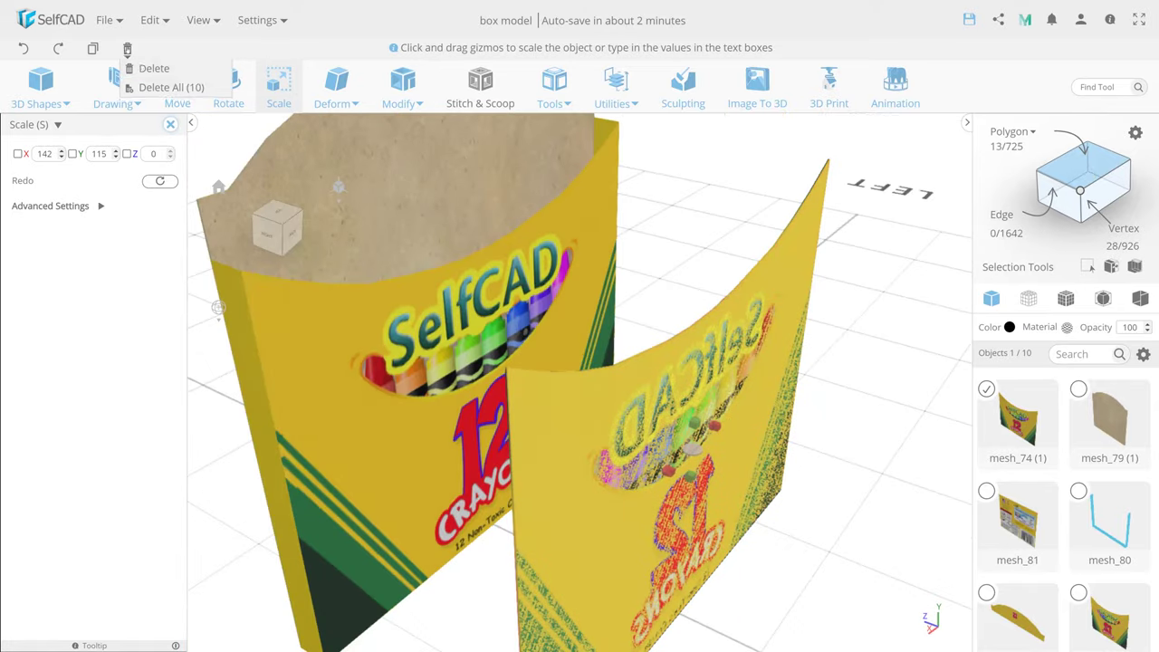
click(145, 69)
click(538, 388)
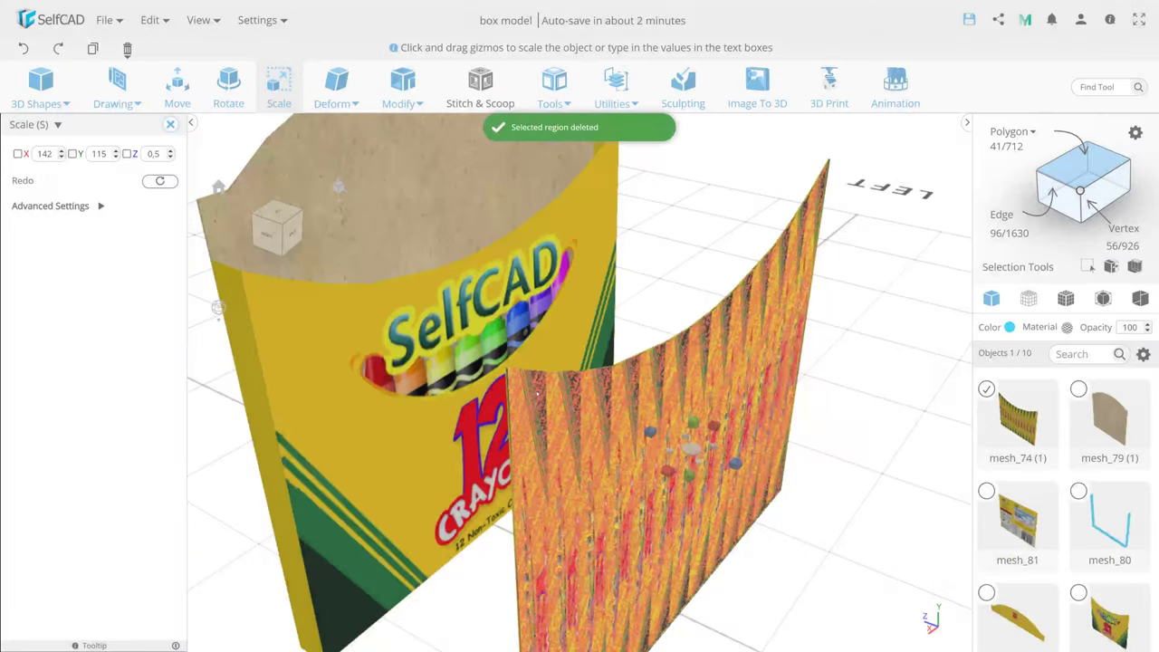
Give the front-panel copy the Custom cardboard texture
click(94, 202)
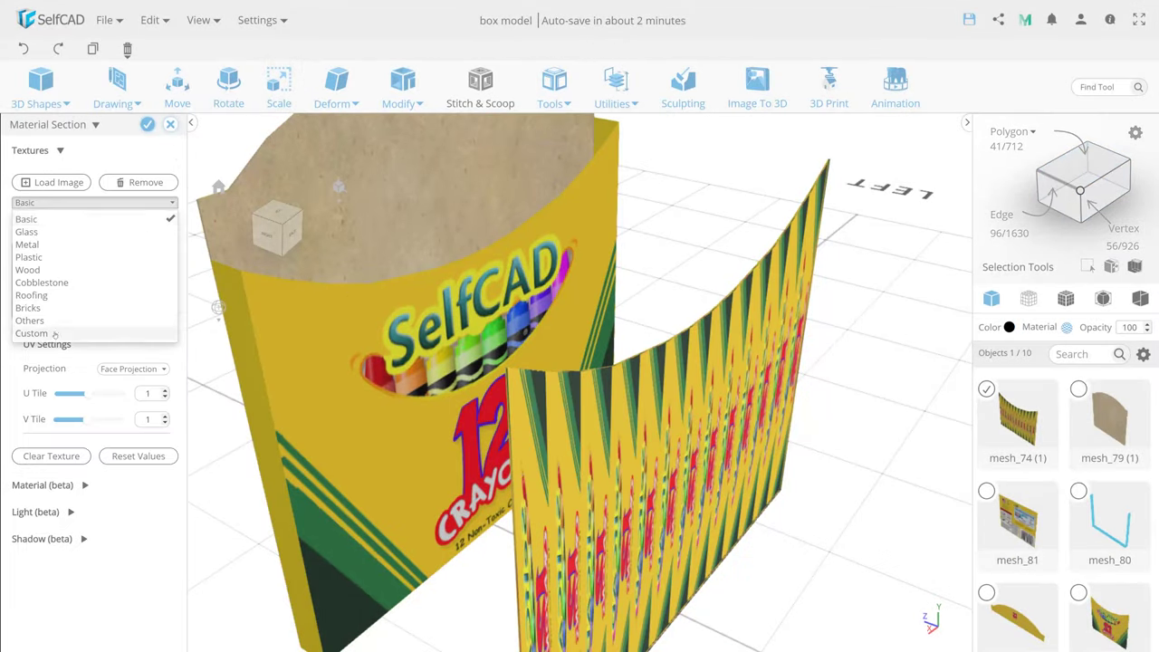
click(32, 332)
scroll(44, 589, down, 1)
click(42, 584)
scroll(45, 588, down, 1)
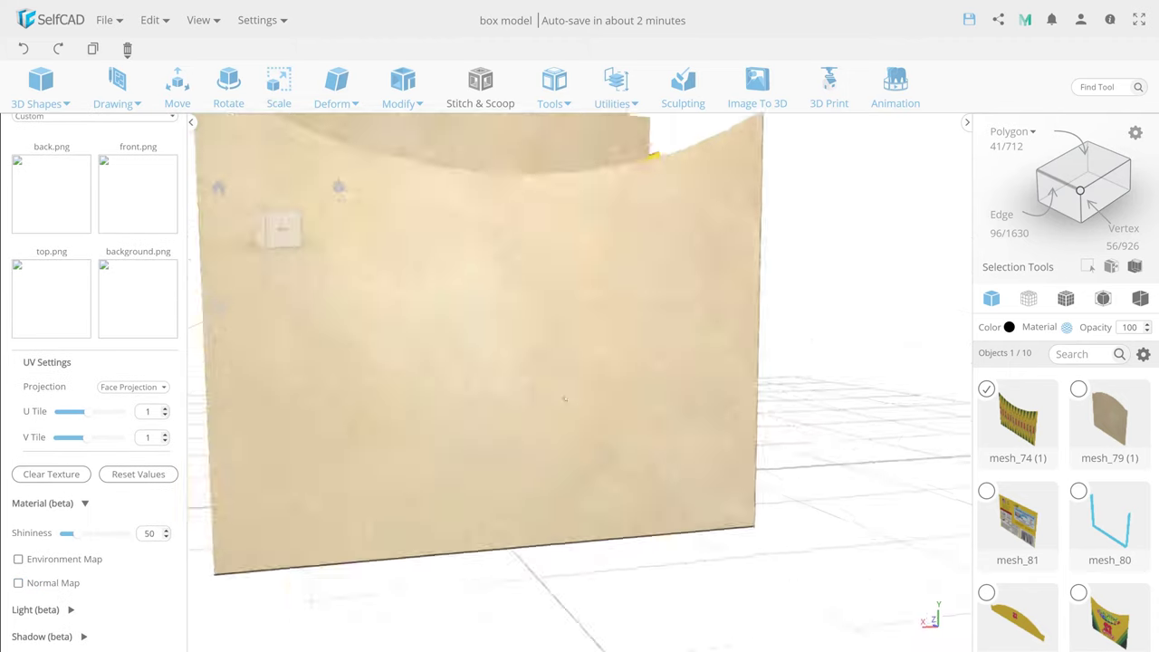
right_drag(580, 407, 788, 425)
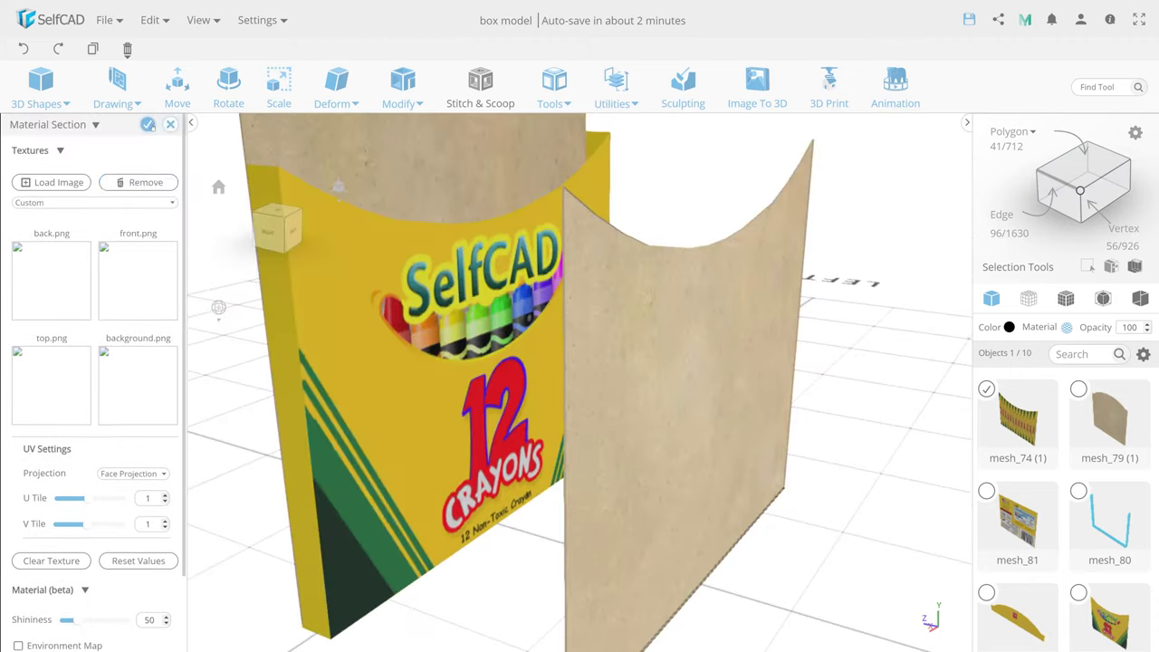
Push the cardboard liner deeper into the box front, to Z -4.75
click(177, 86)
right_drag(544, 408, 468, 526)
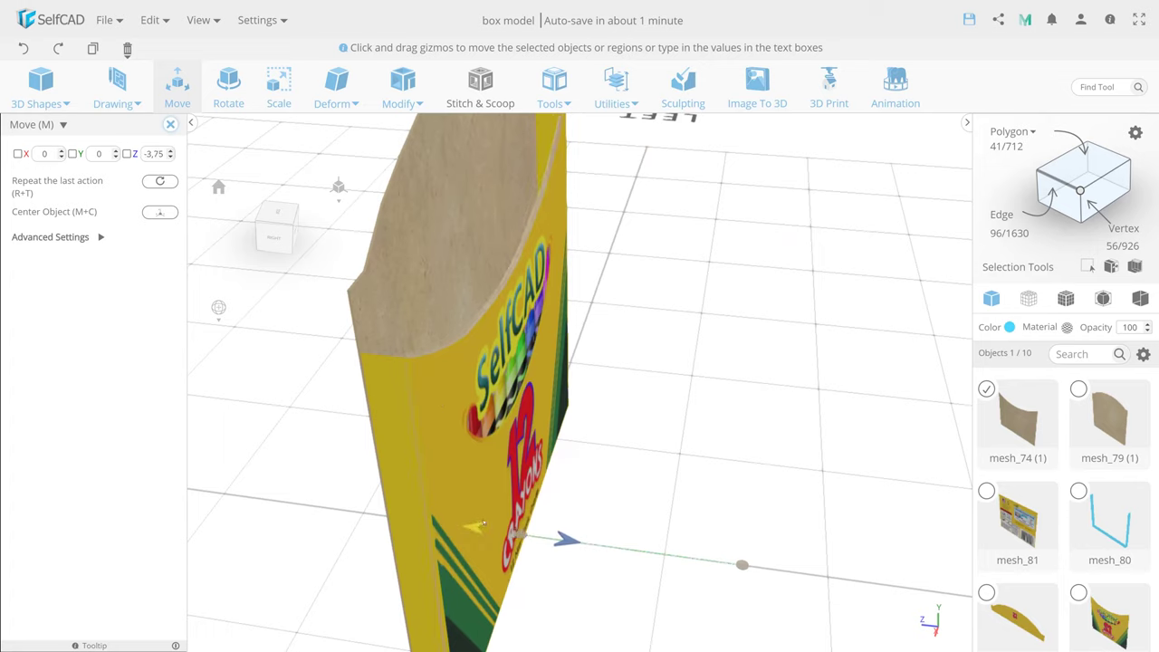
drag(482, 525, 534, 582)
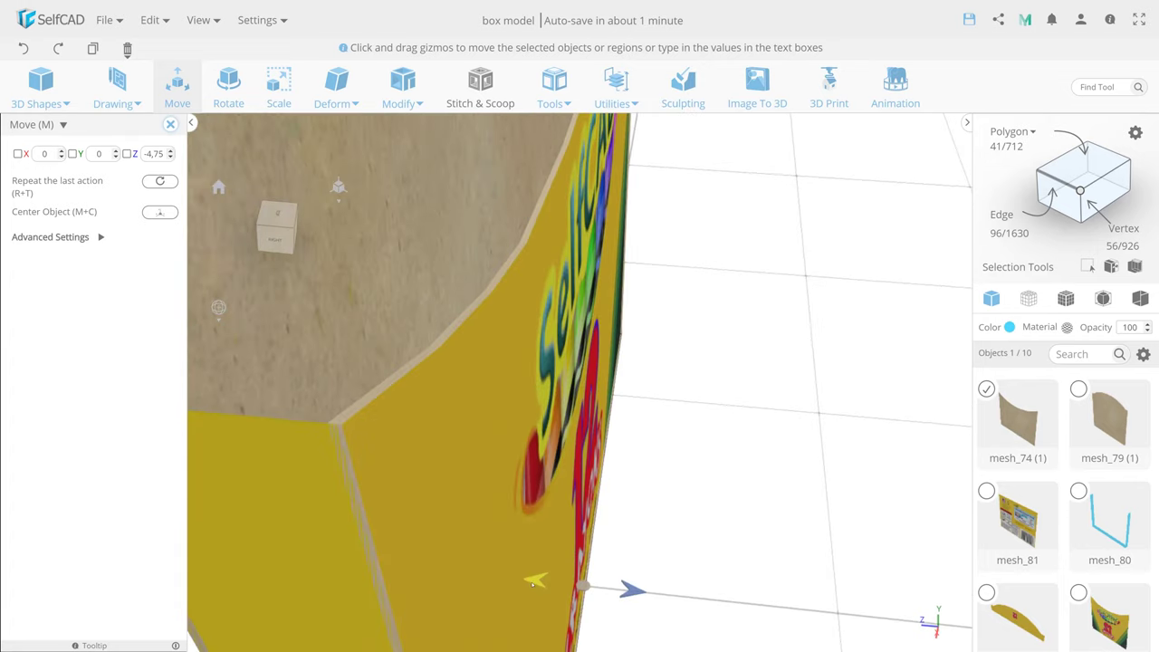
right_drag(534, 582, 544, 549)
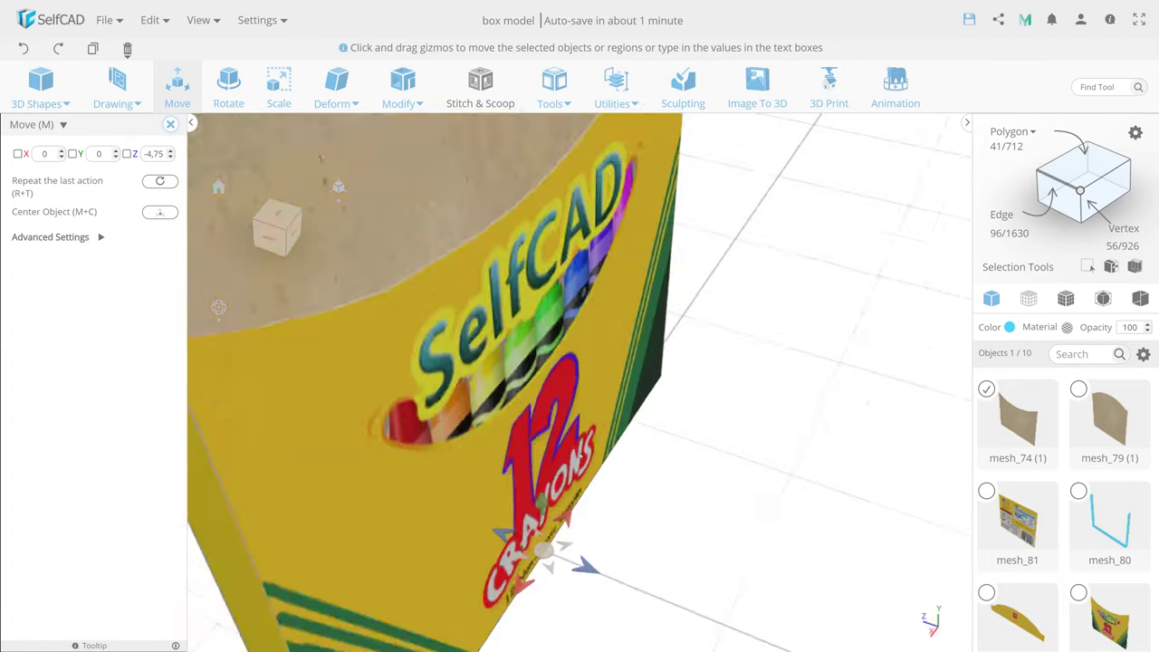
scroll(544, 550, down, 5)
Copy and paste the U-shaped frame mesh_80 and preview Add Thickness on the copy
click(170, 124)
click(178, 86)
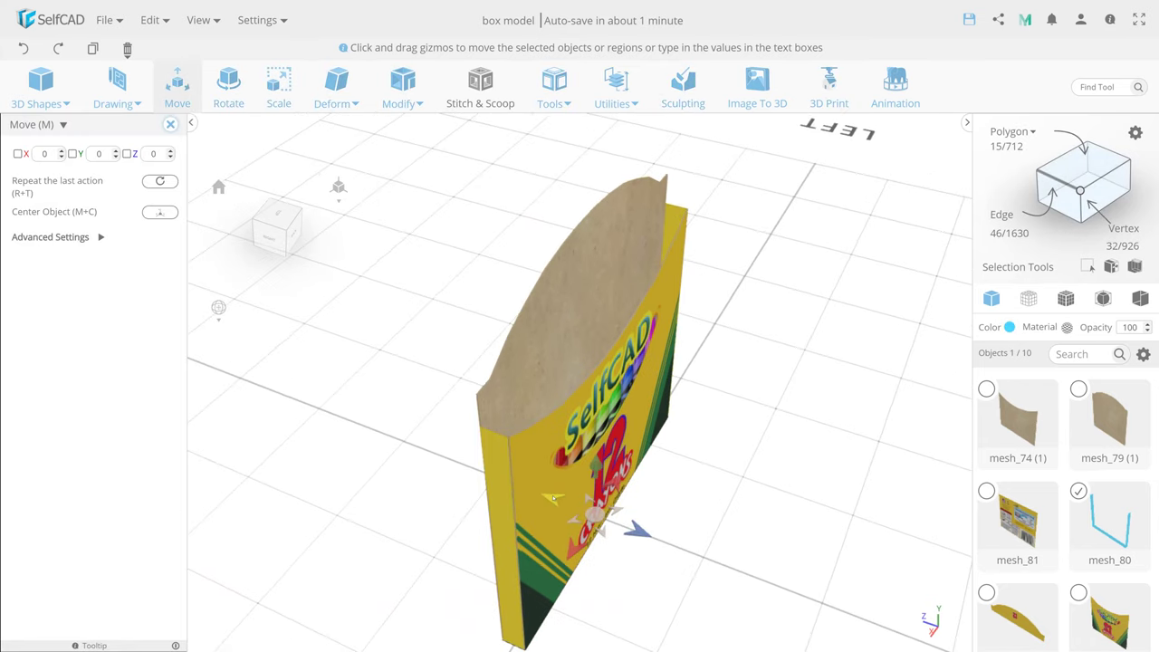
key(ctrl+c)
key(ctrl+v)
click(401, 91)
click(426, 219)
click(76, 257)
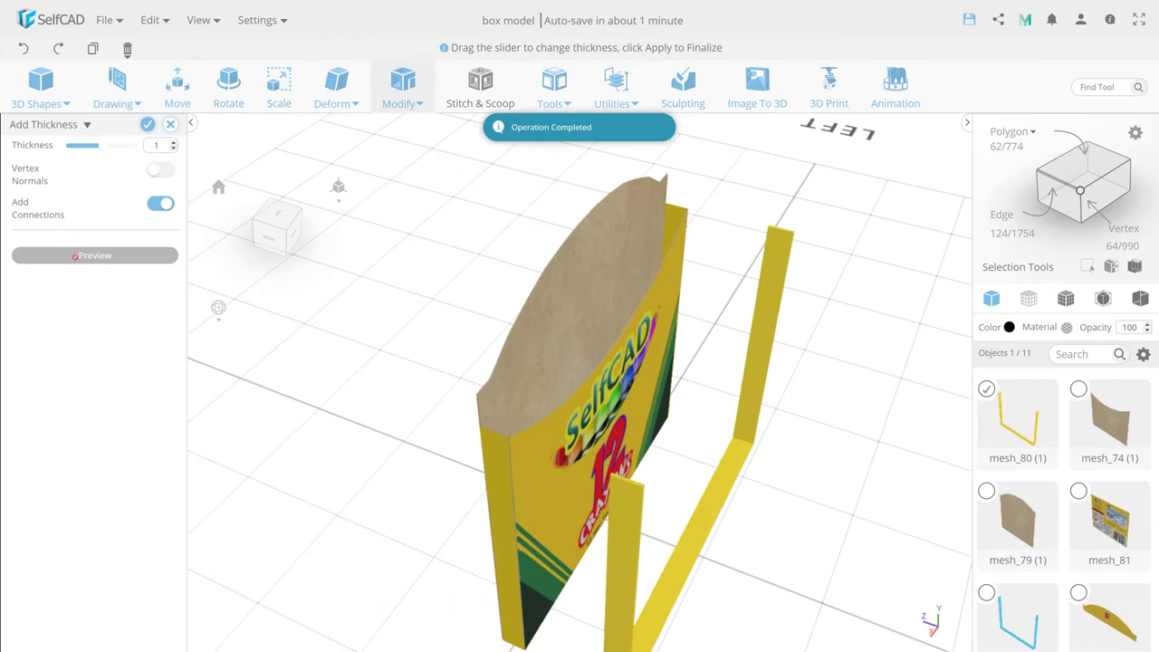
right_drag(425, 358, 501, 358)
Apply the thickness to the frame copy, then delete that copy
click(147, 124)
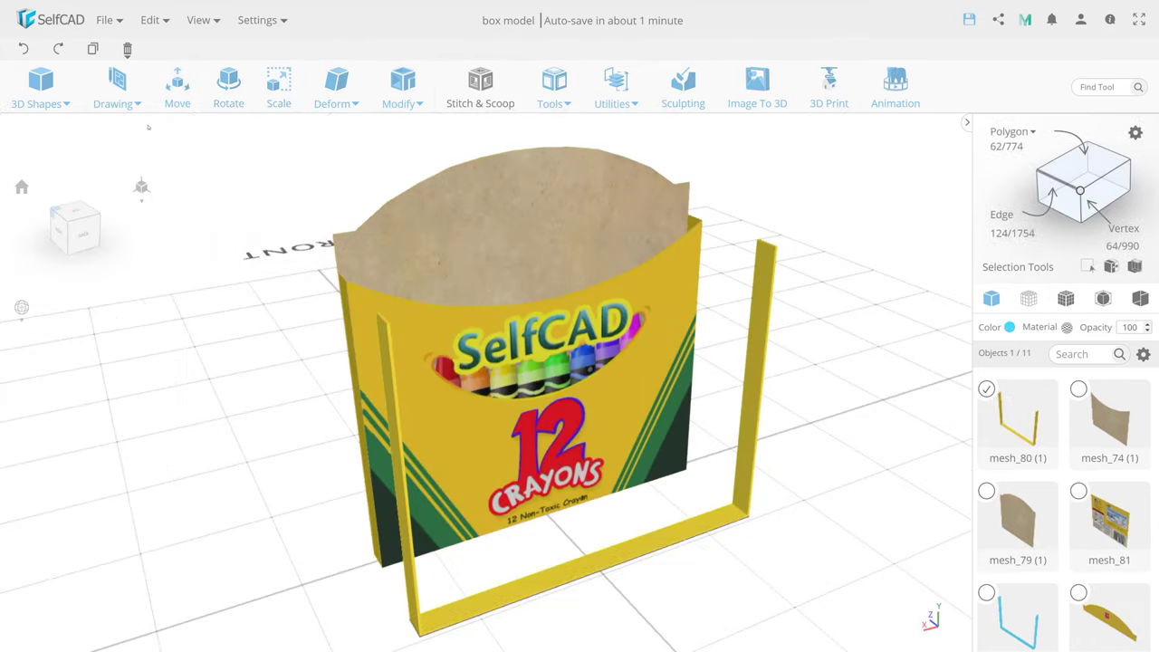
click(127, 48)
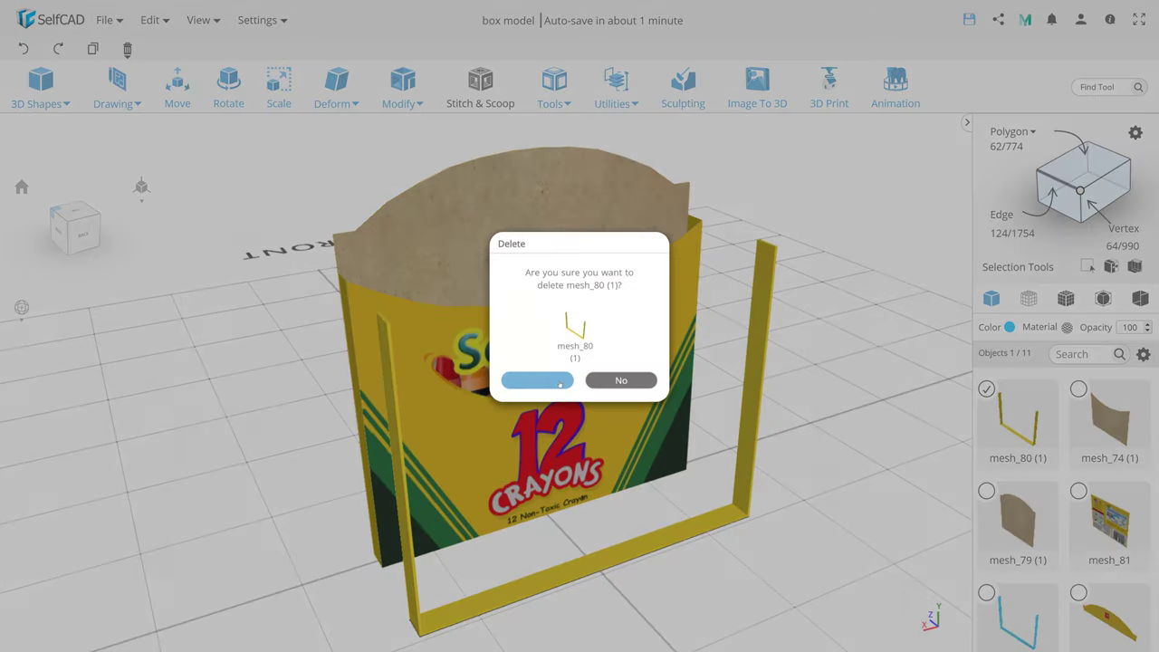
click(538, 380)
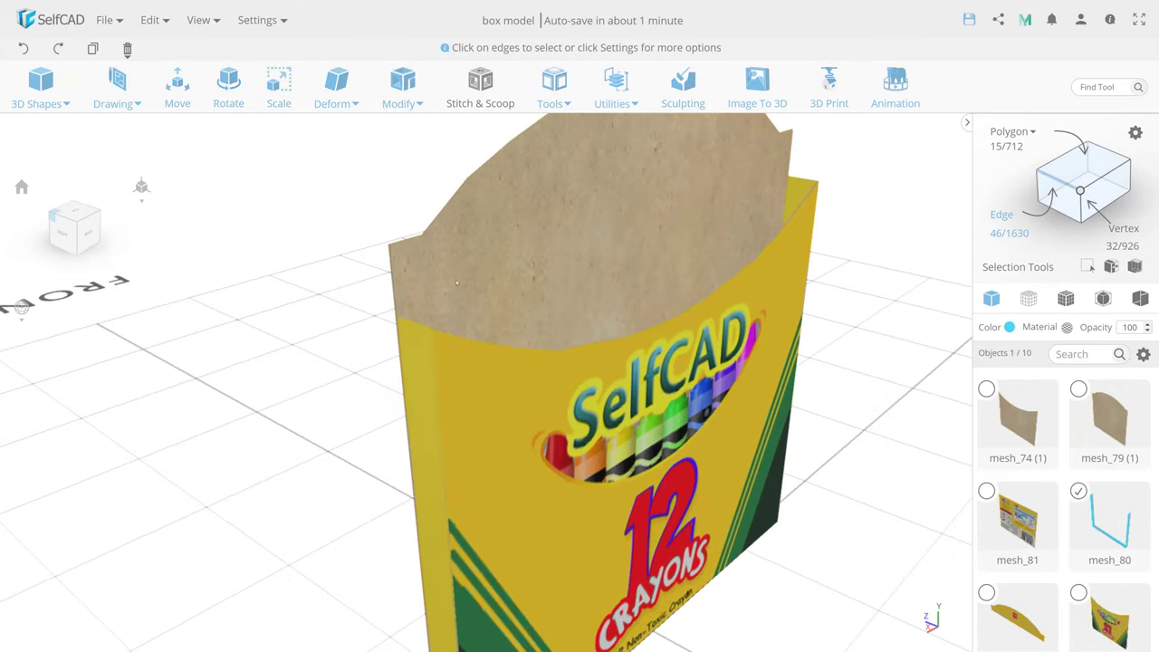
Extrude the selected liner edges, then resize and move them
click(424, 125)
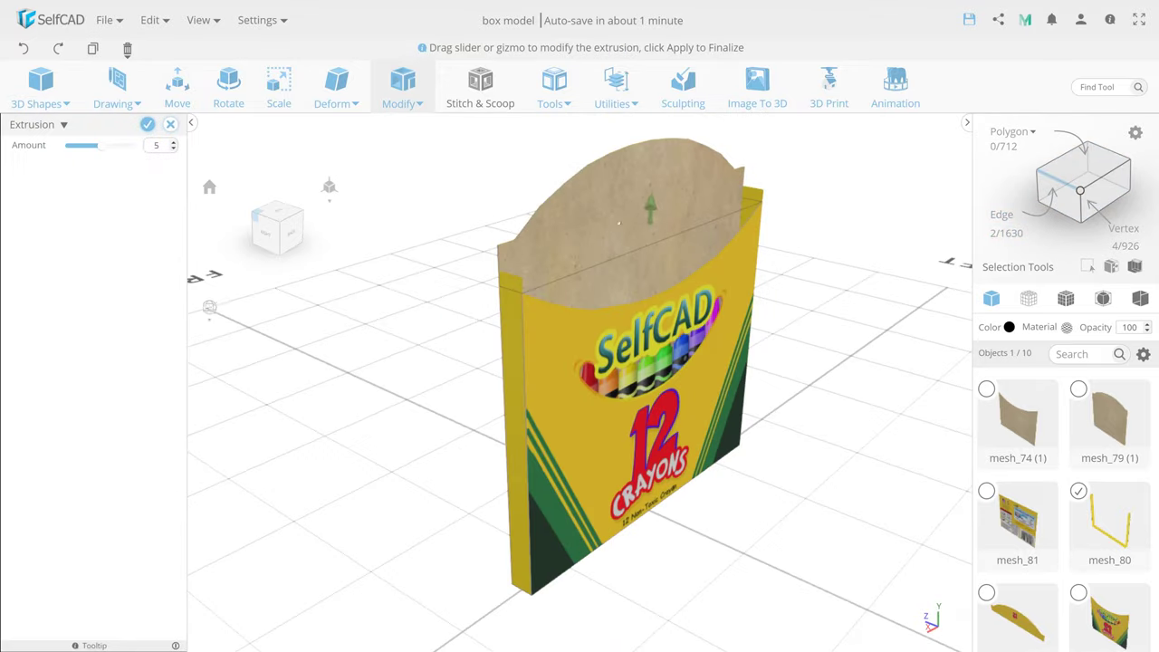
click(147, 124)
key(s)
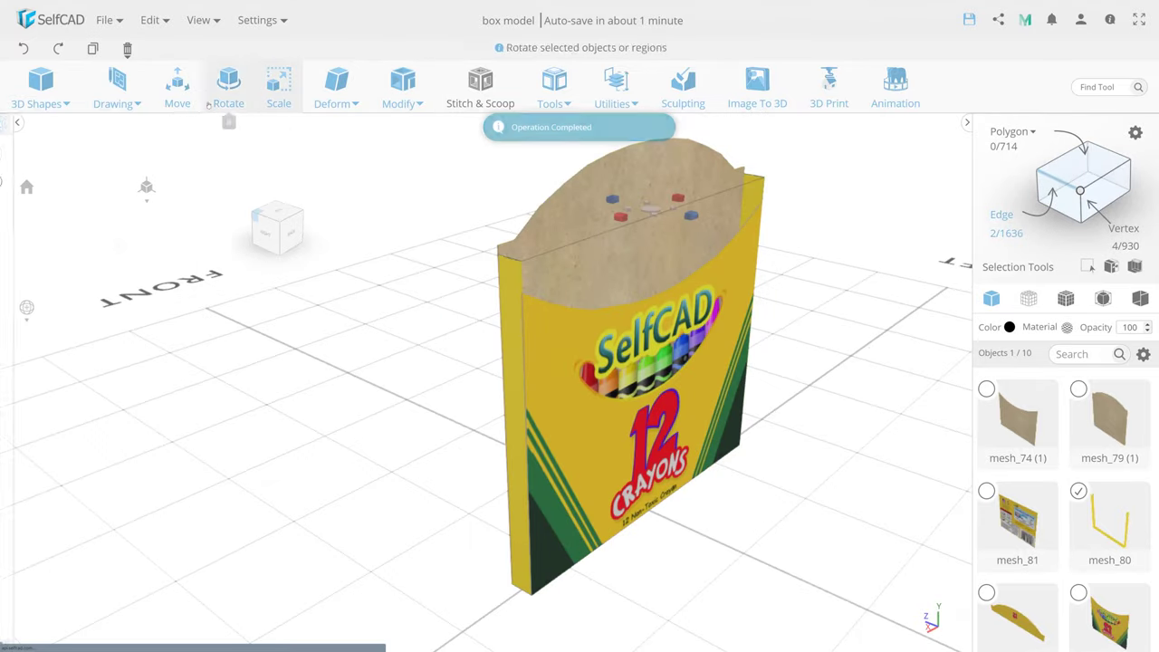
scroll(405, 214, up, 3)
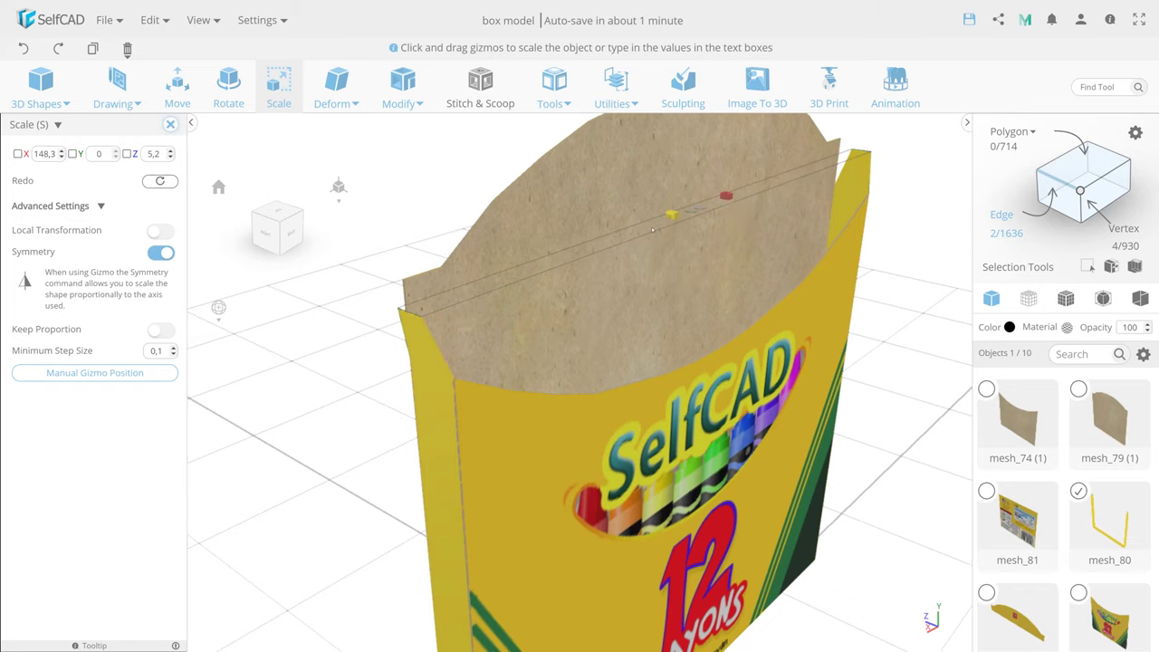
click(177, 91)
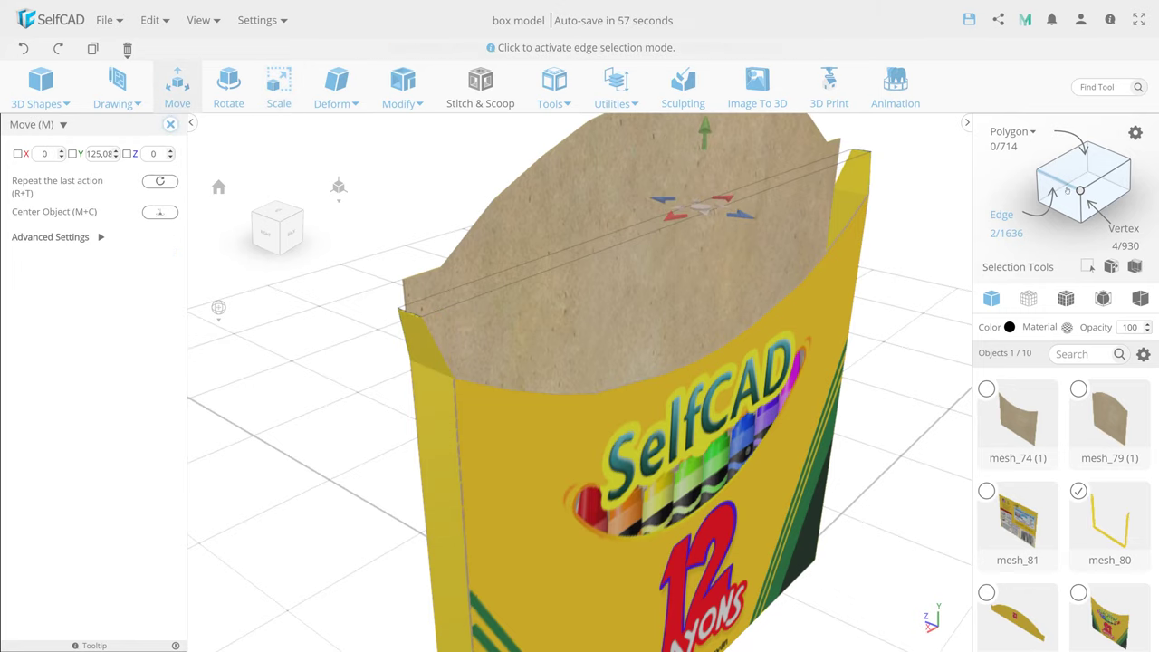
scroll(580, 381, down, 3)
Paste a new U-frame copy, mesh_80 (2), and give it extra thickness
key(ctrl+c)
key(ctrl+v)
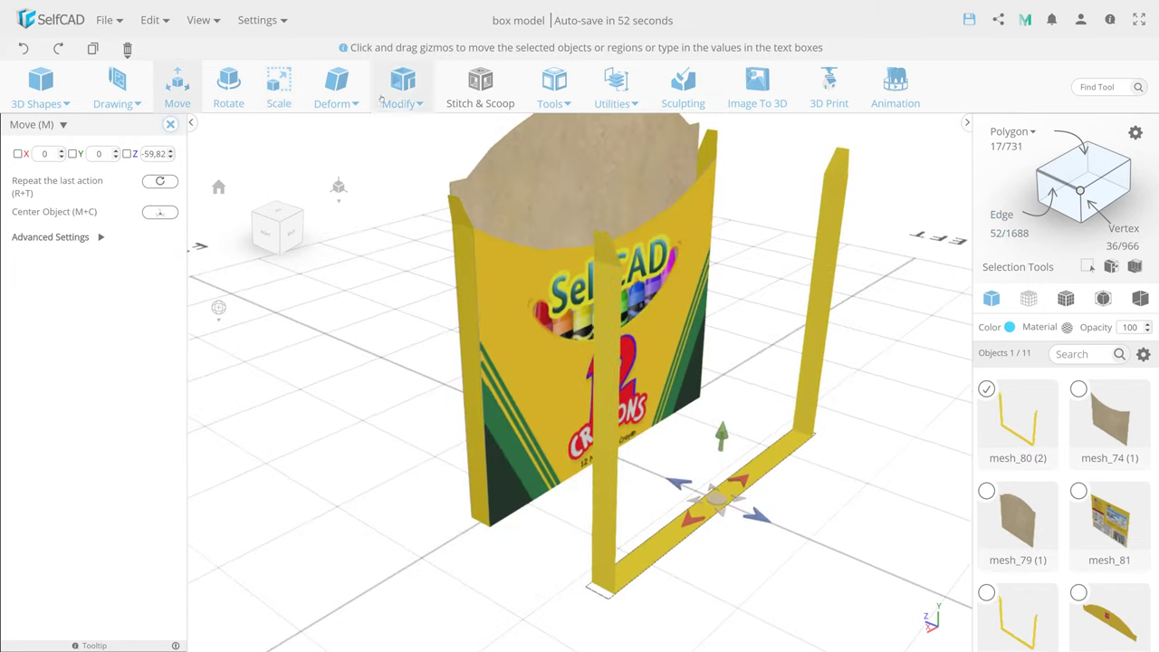
click(398, 91)
click(435, 284)
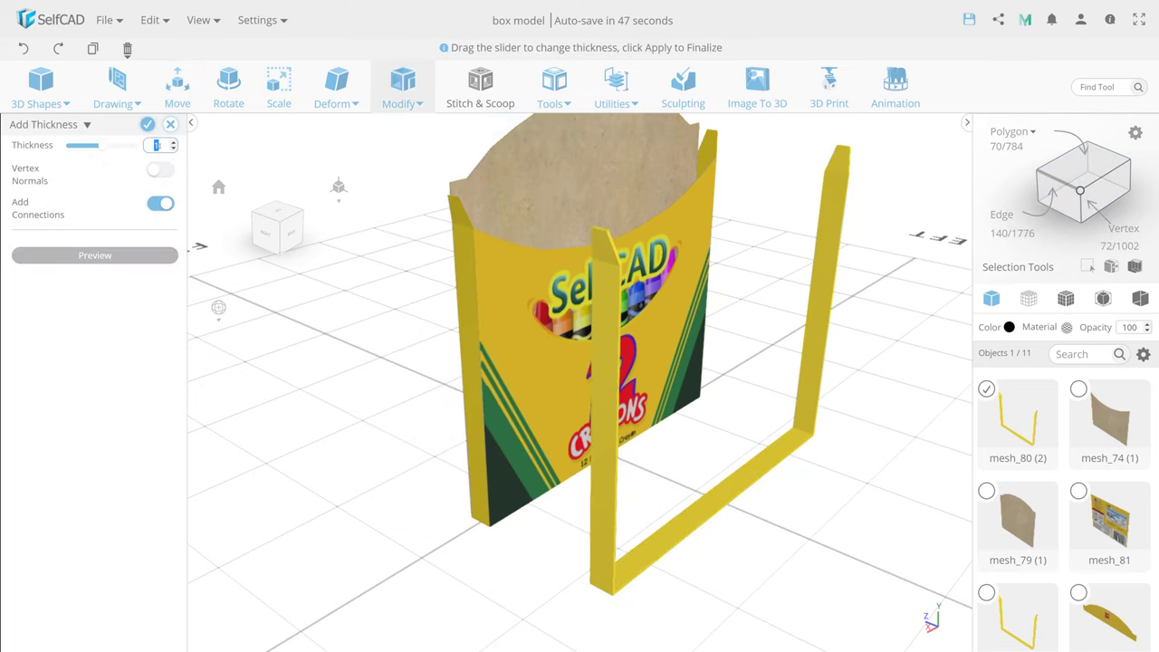
click(148, 124)
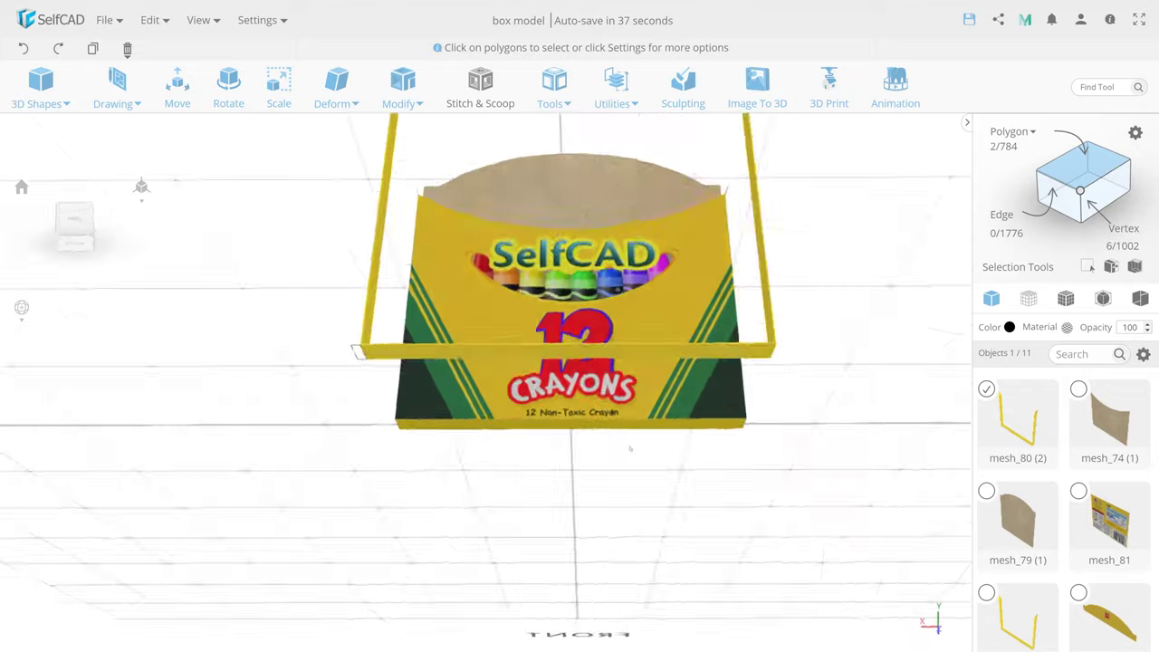
right_drag(543, 362, 408, 362)
Delete the leftover stray strip
key(Delete)
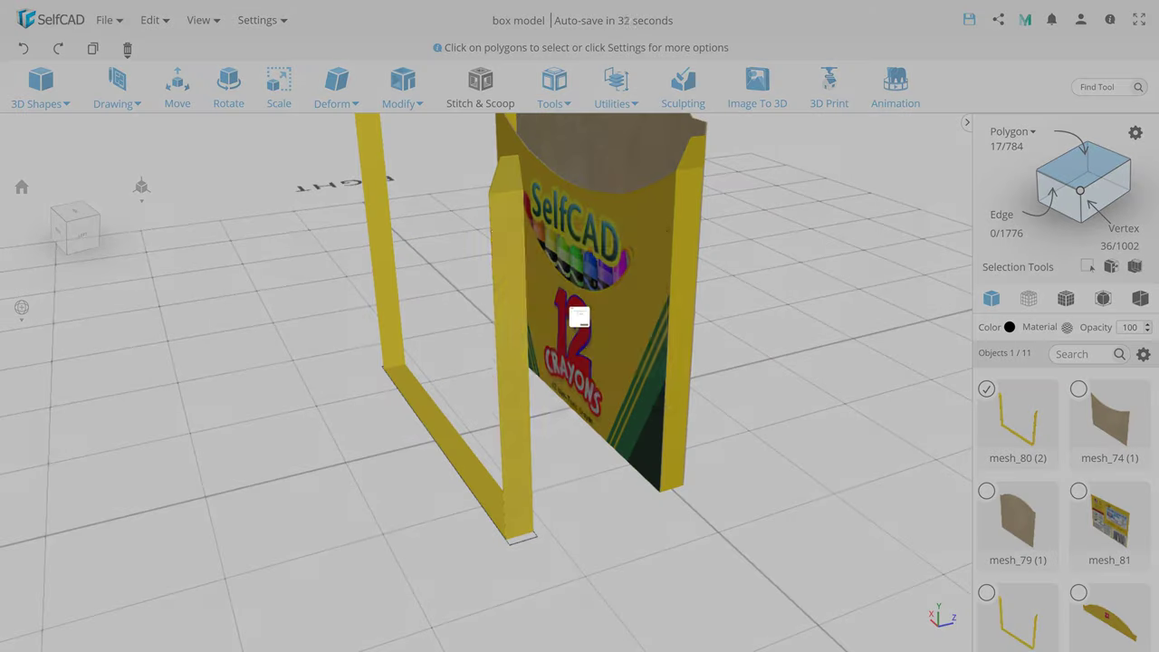
click(536, 383)
mouse_move(536, 383)
right_down()
mouse_move(474, 455)
mouse_move(615, 434)
right_up()
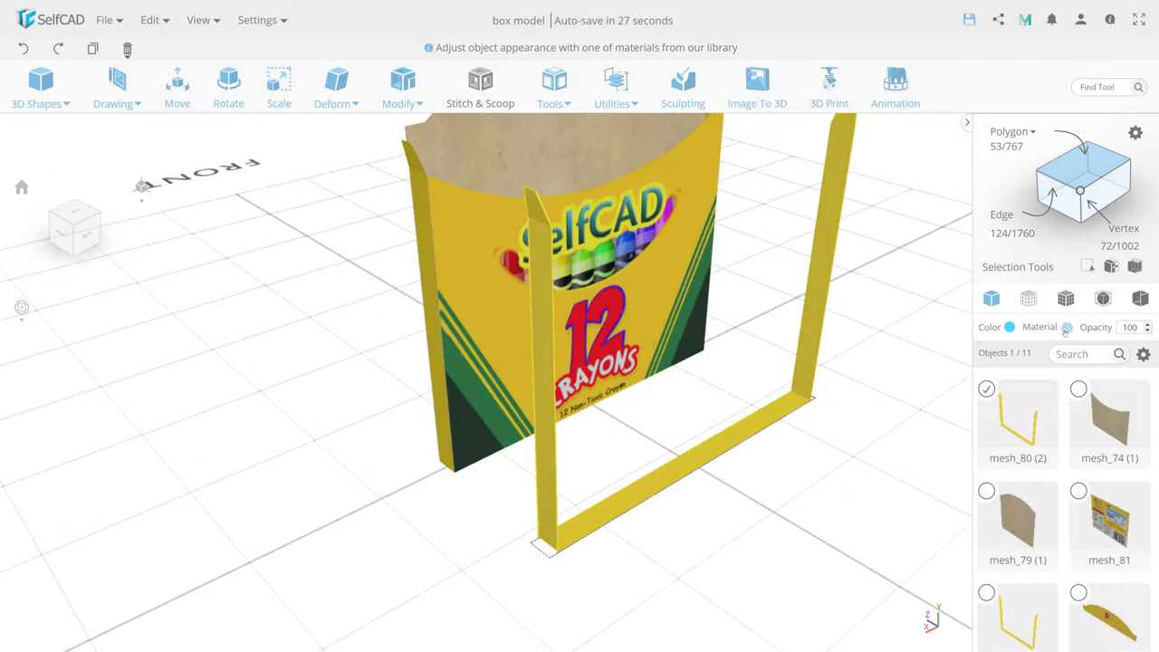
Apply the Custom cardboard texture to the U-frame mesh_80 (2), with V tiling 2
click(1067, 330)
click(95, 202)
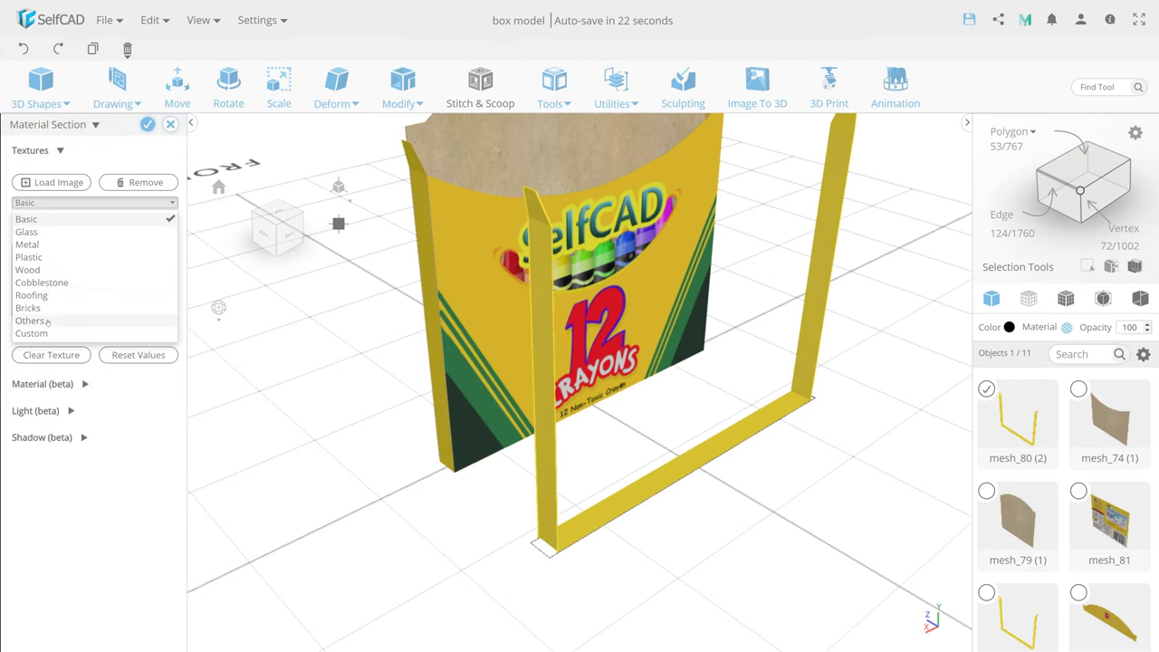
click(31, 333)
click(42, 613)
scroll(18, 524, down, 2)
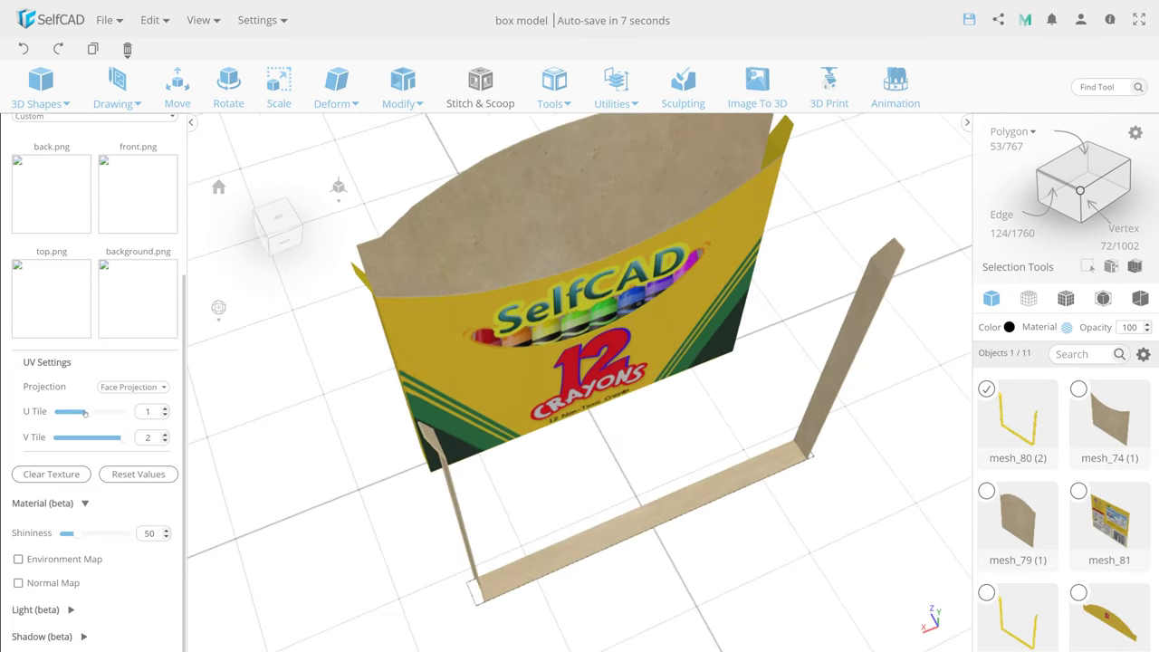
click(178, 84)
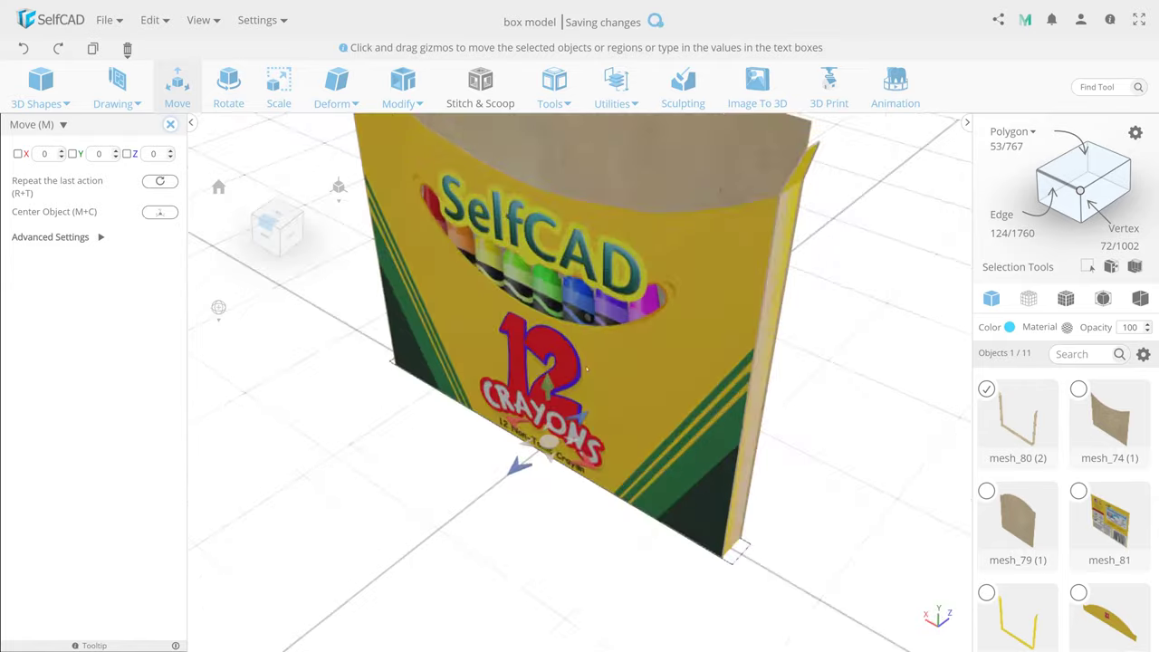
Scale the cardboard U-frame mesh_80 (2) to 148.8 × 125.58 × 9.9, checking both liner panels
key(s)
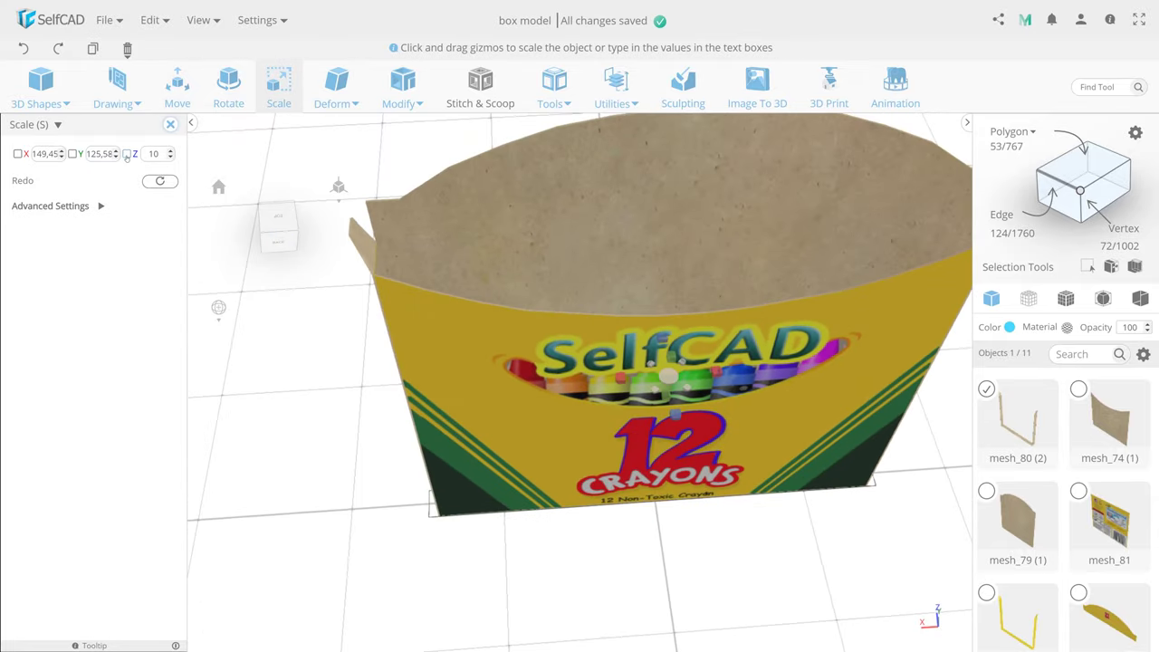
drag(287, 239, 280, 232)
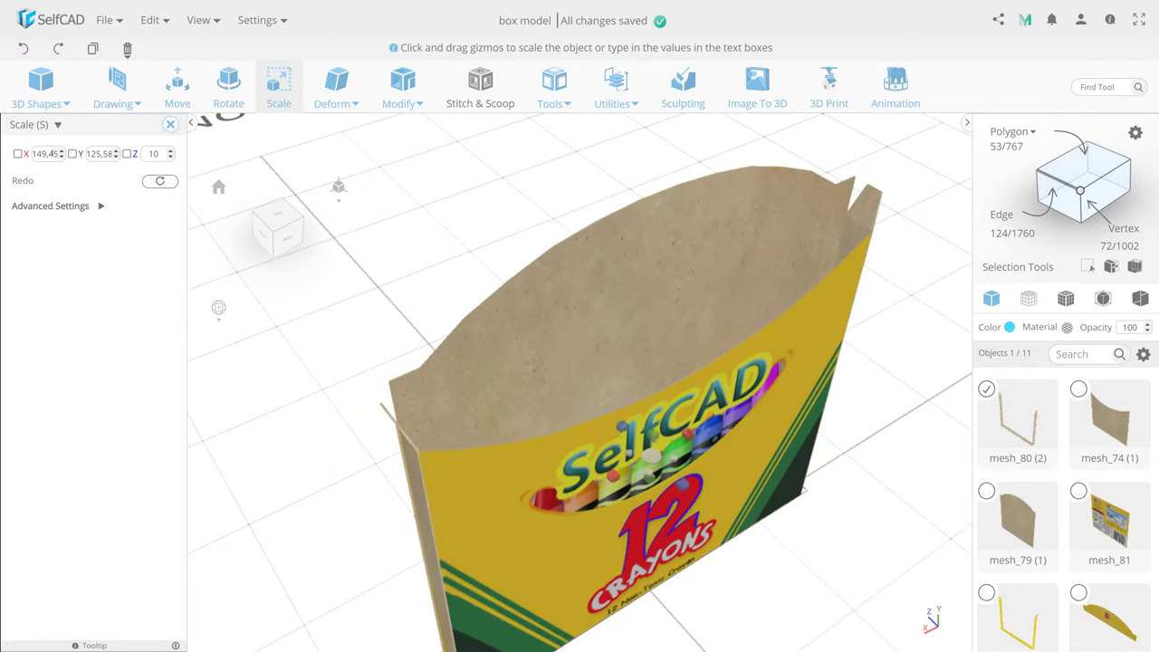
click(60, 157)
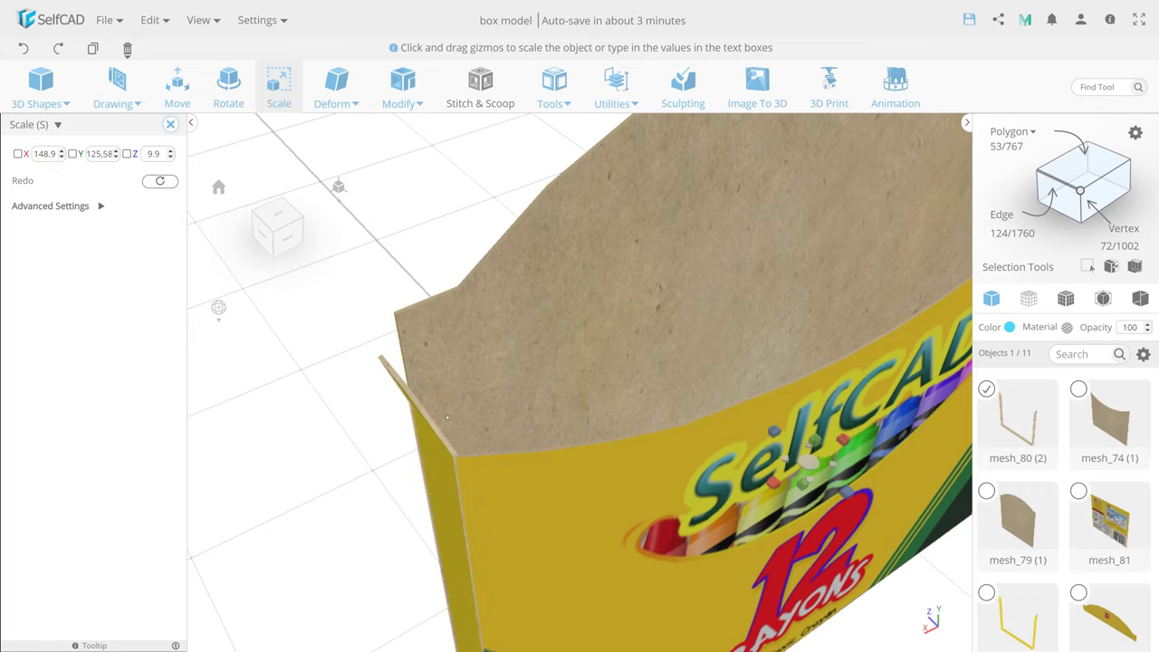
mouse_move(446, 416)
mouse_down()
mouse_move(695, 241)
mouse_move(423, 219)
mouse_up()
click(694, 241)
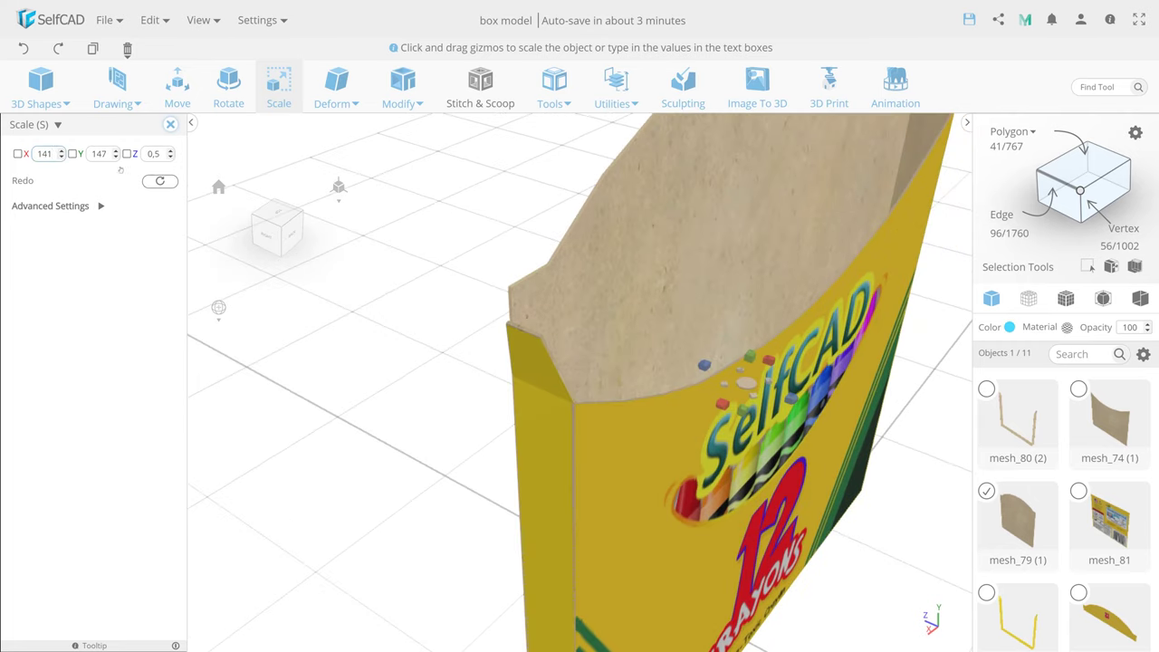
click(634, 398)
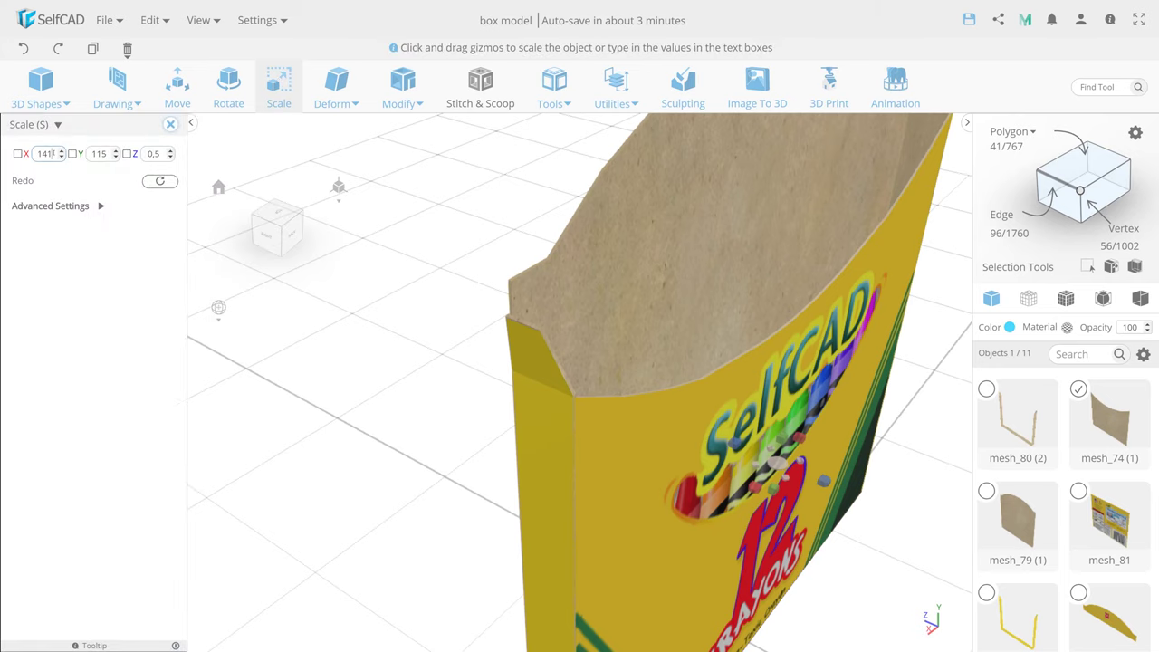
drag(634, 272, 861, 481)
click(862, 481)
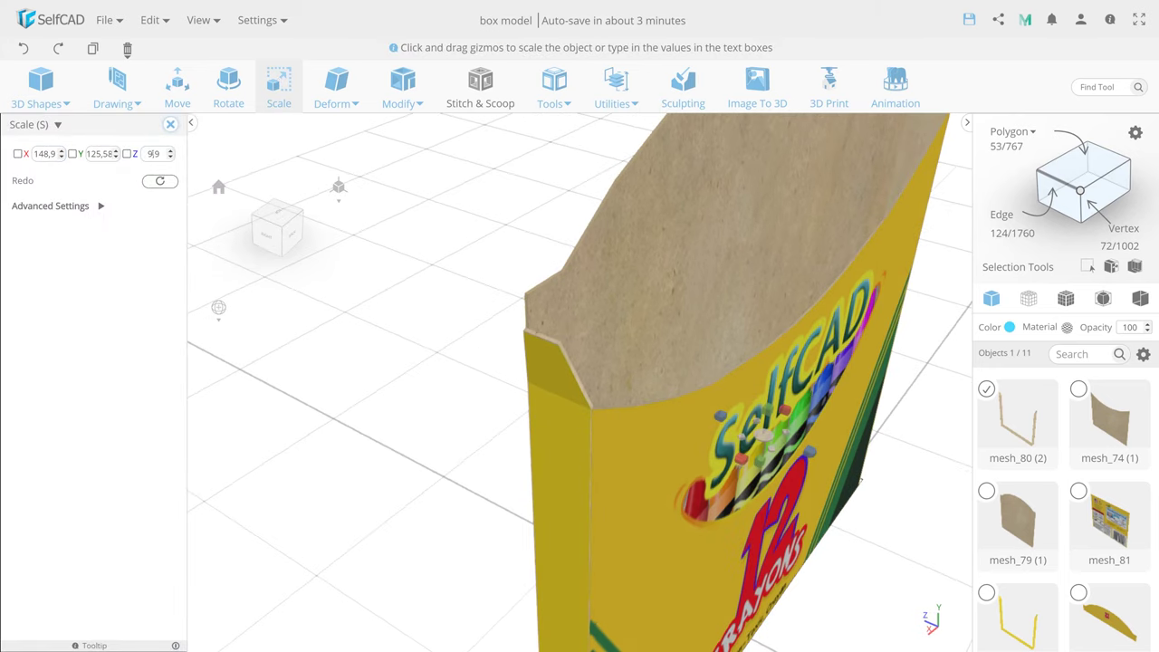
scroll(543, 396, up, 5)
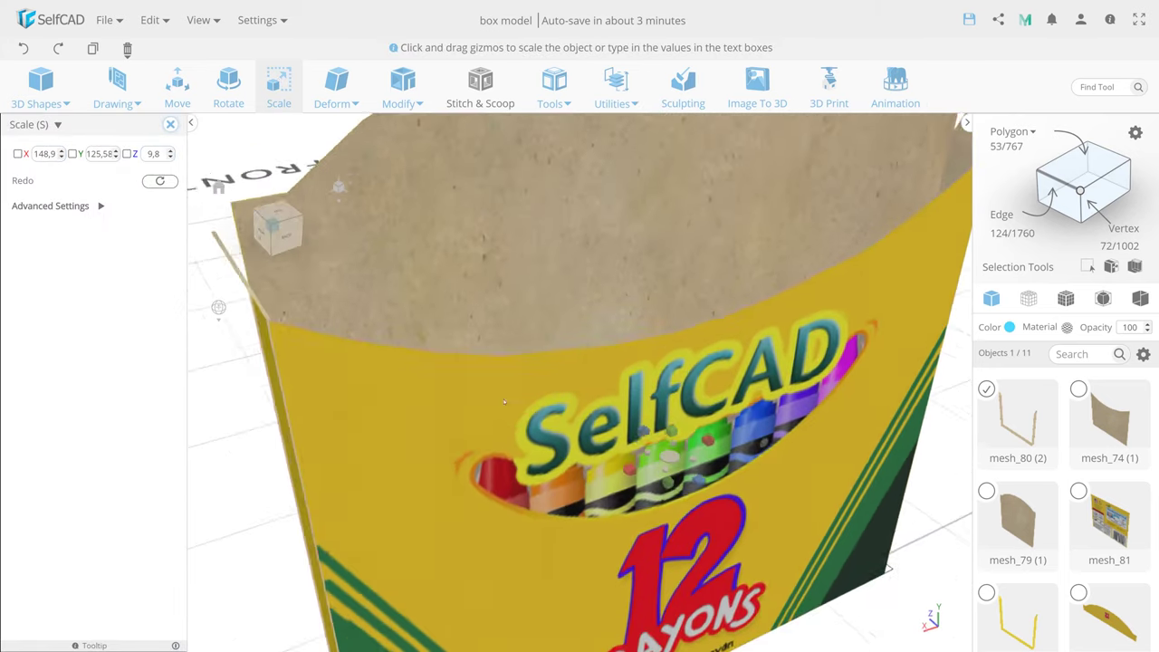
mouse_move(544, 396)
mouse_down()
mouse_move(357, 365)
mouse_move(590, 432)
mouse_up()
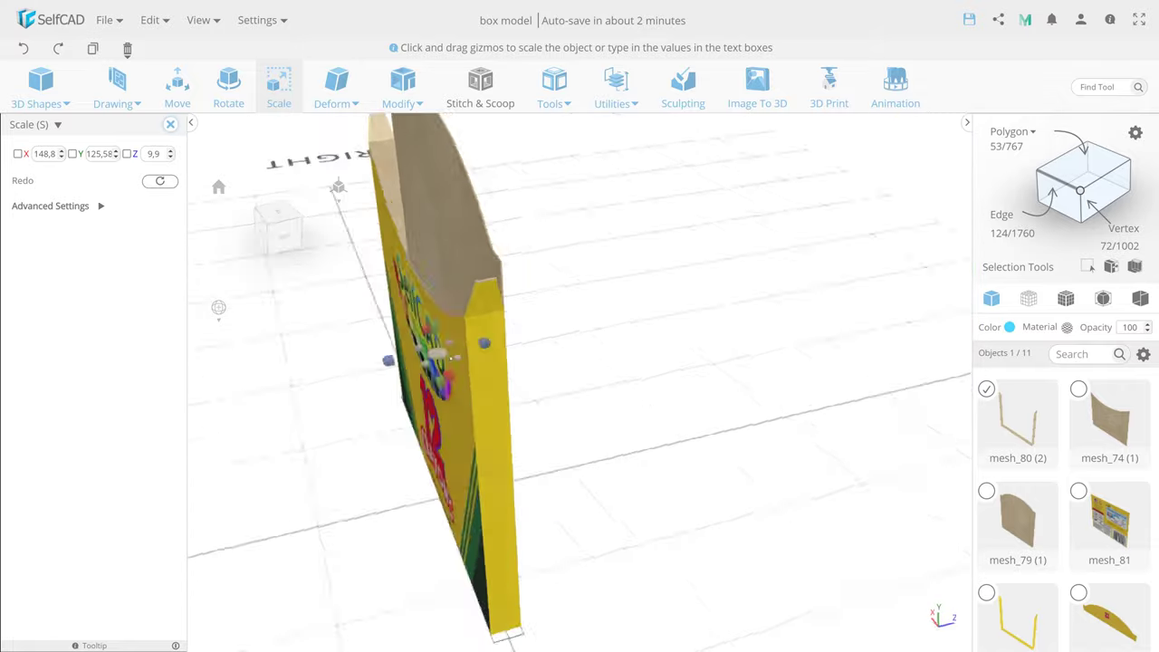
Select all parts of the blue crayon, then resize it and move it into the box
click(835, 343)
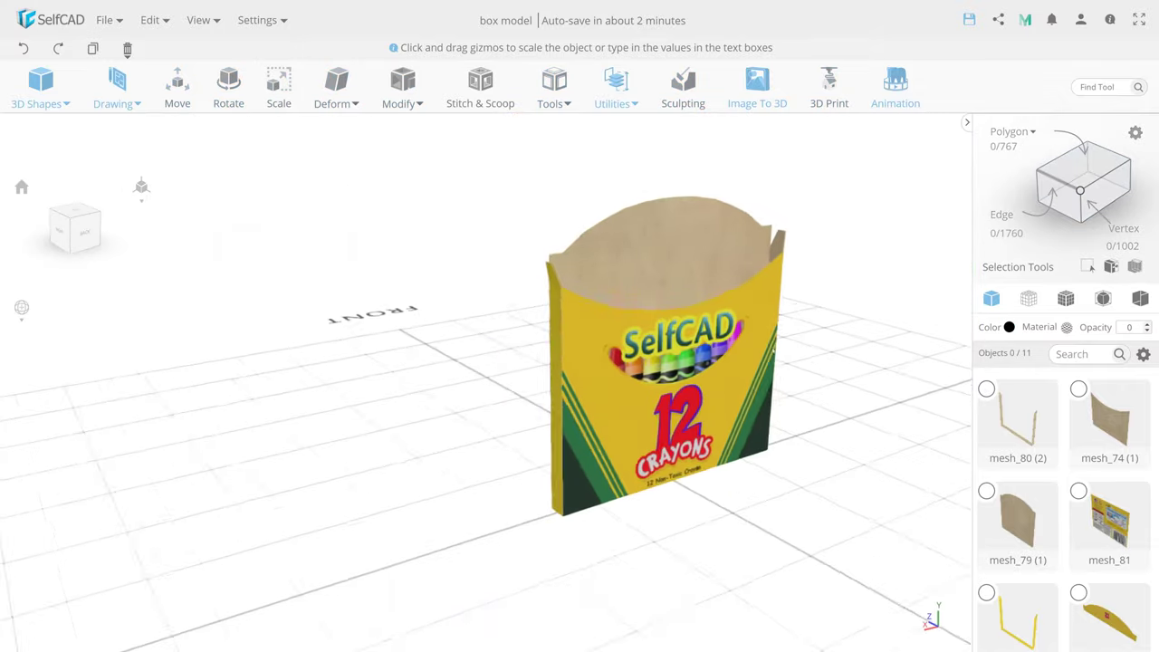
click(1144, 354)
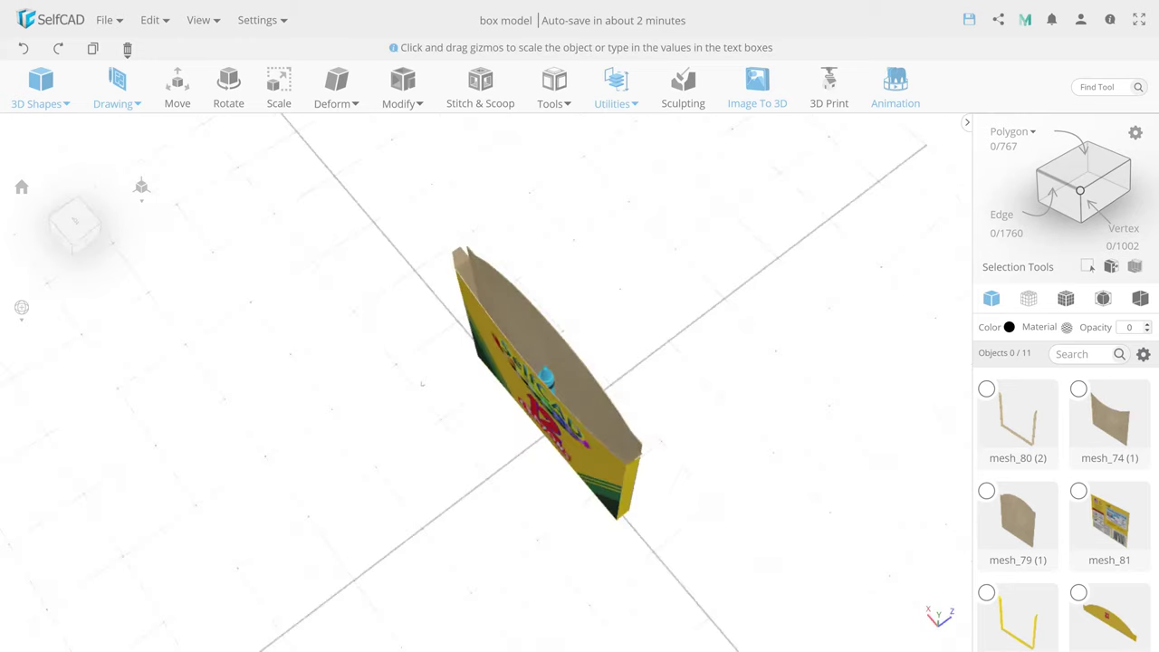
click(510, 379)
click(518, 465)
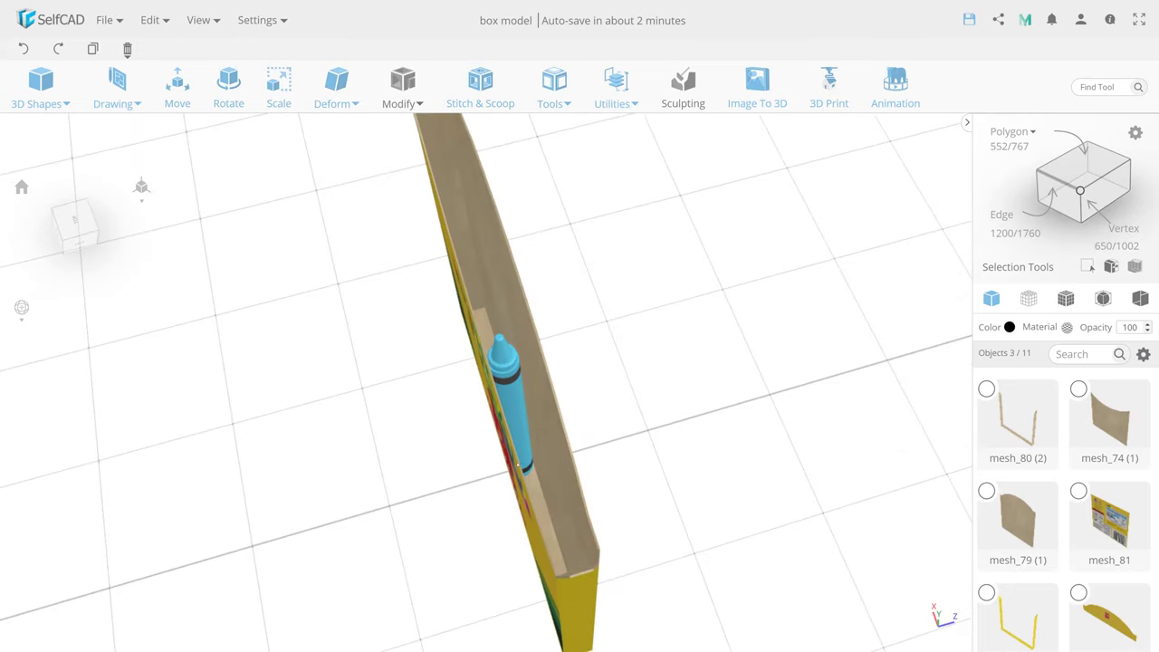
click(279, 81)
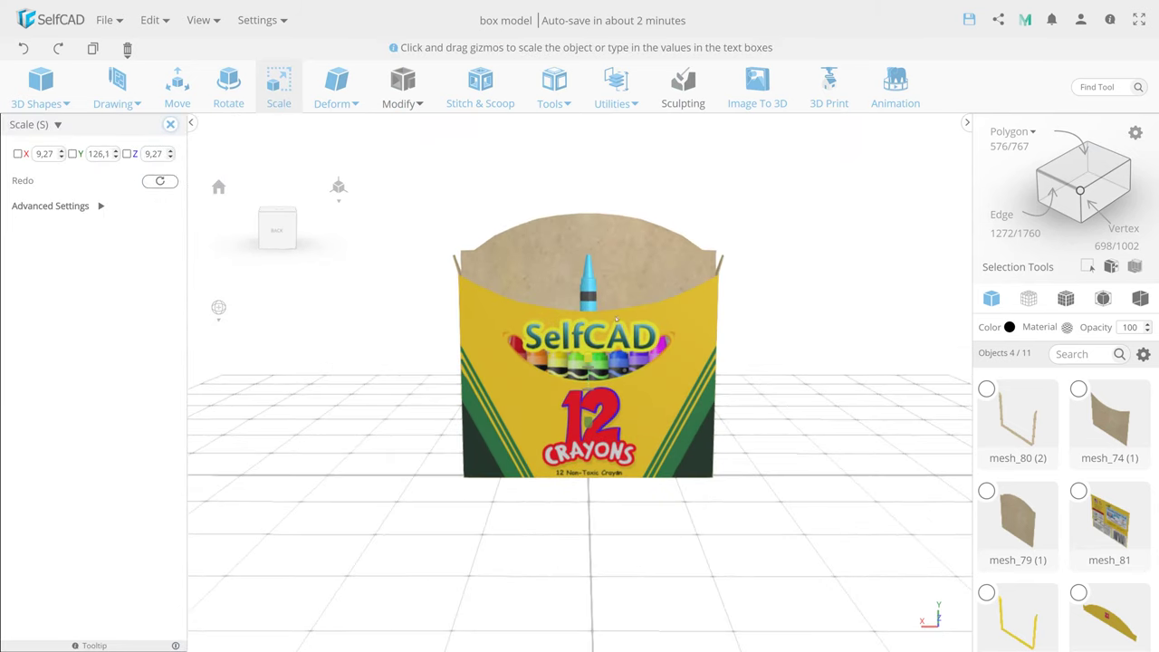
key(m)
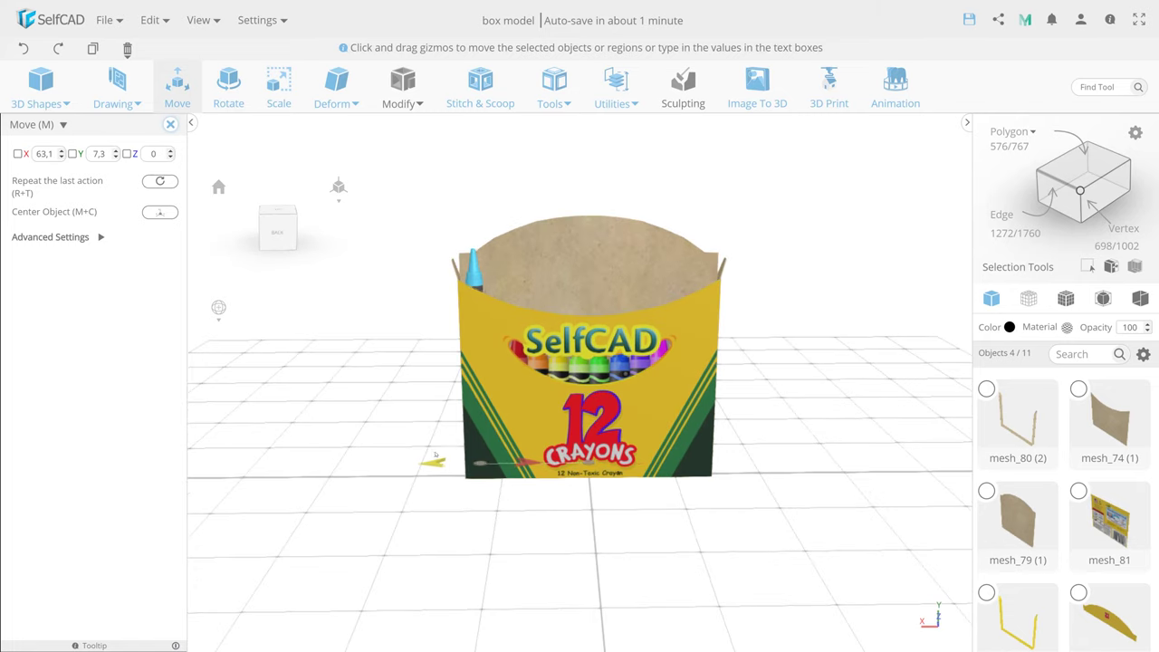
Make 10 offset copies of the crayon at X -12 to fill the row
click(553, 91)
click(598, 129)
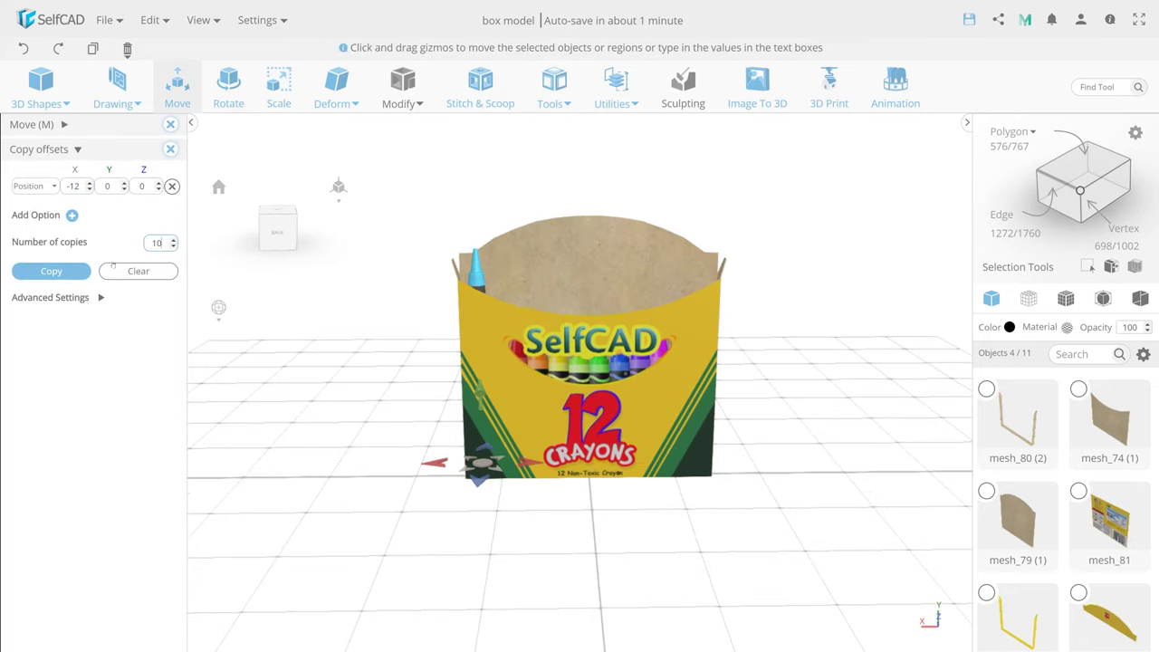
click(51, 270)
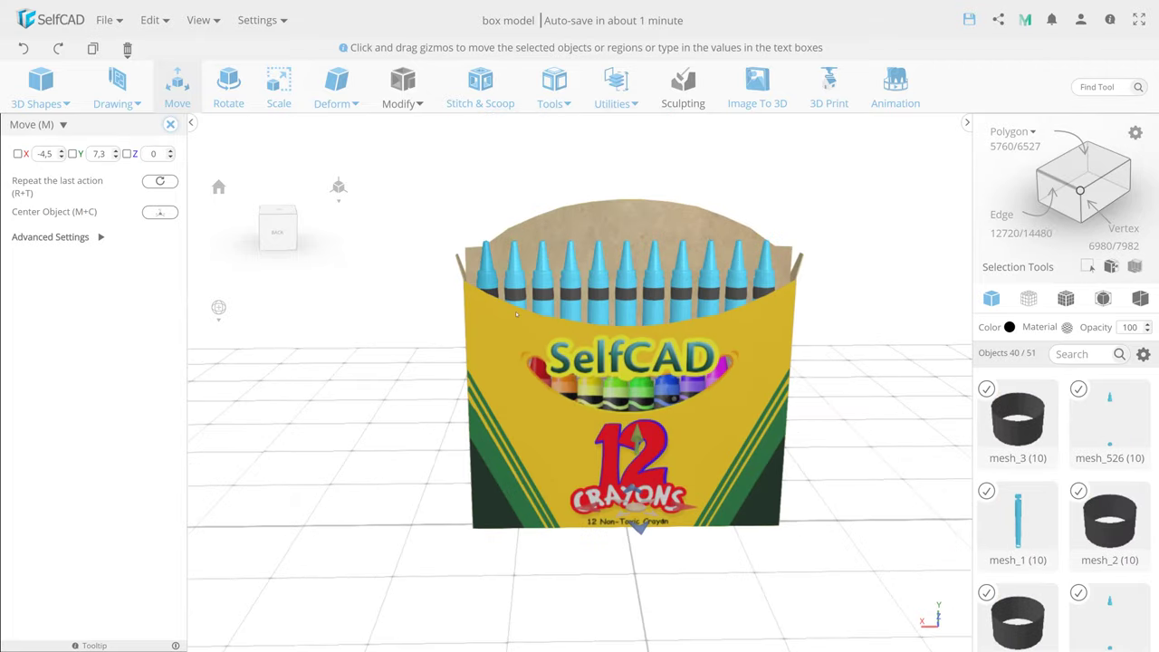
scroll(517, 315, up, 2)
Colour the first crayon red using the colour picker
click(516, 314)
click(1009, 327)
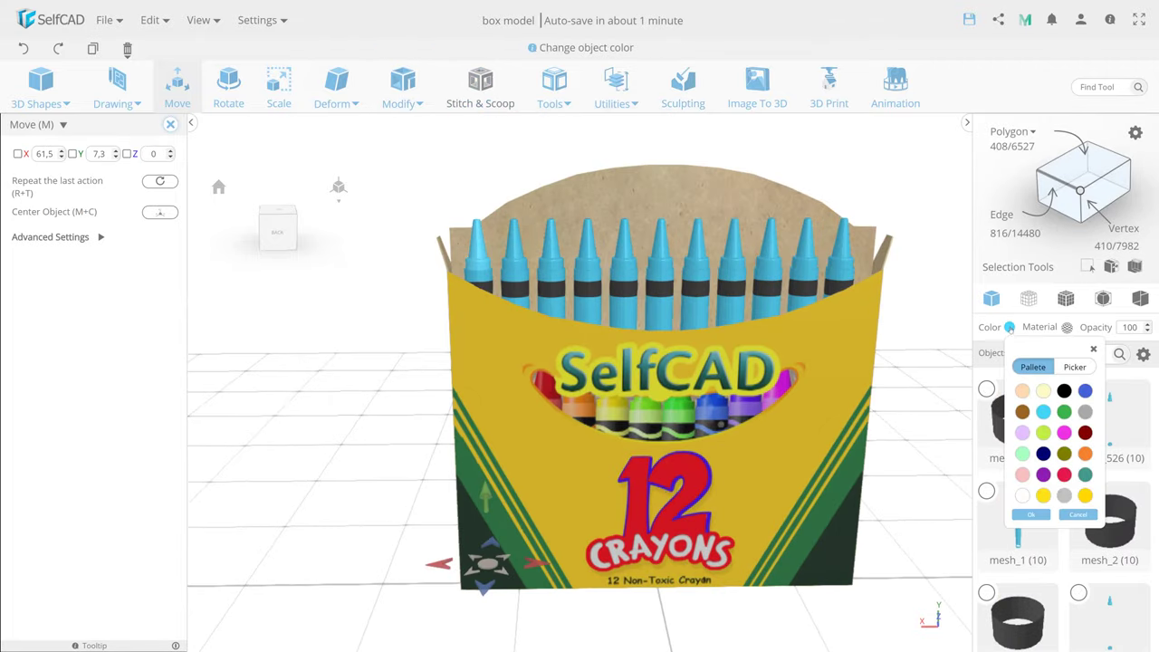
click(1058, 365)
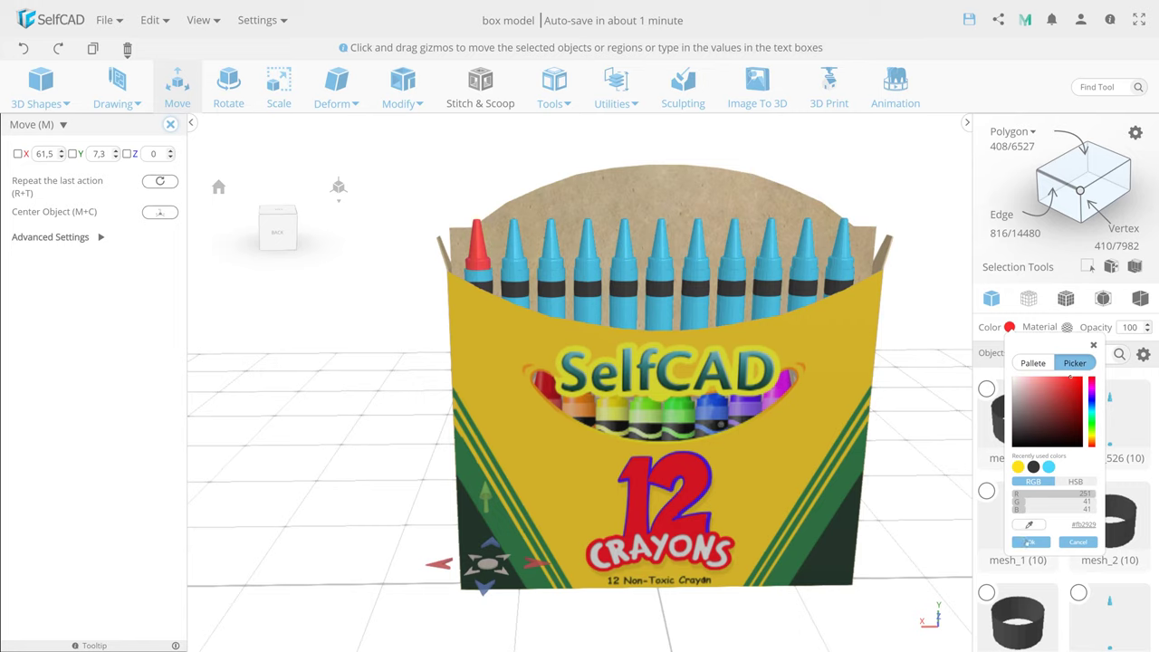
click(1029, 542)
Colour the second crayon orange
click(477, 246)
click(1010, 327)
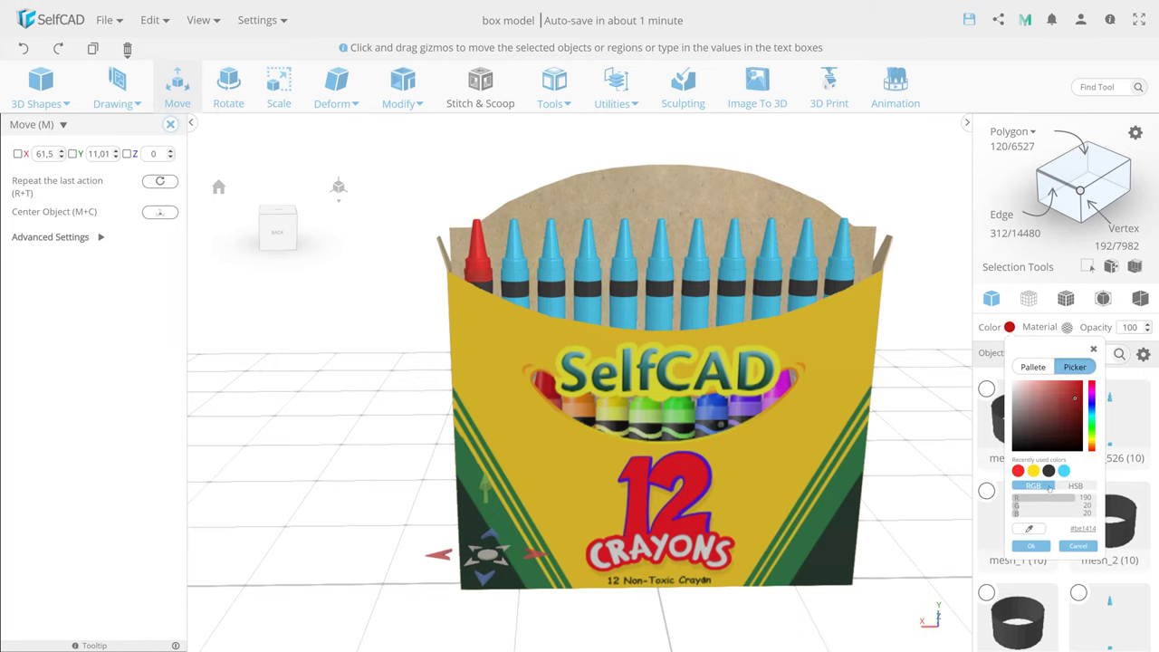
click(1078, 545)
click(514, 246)
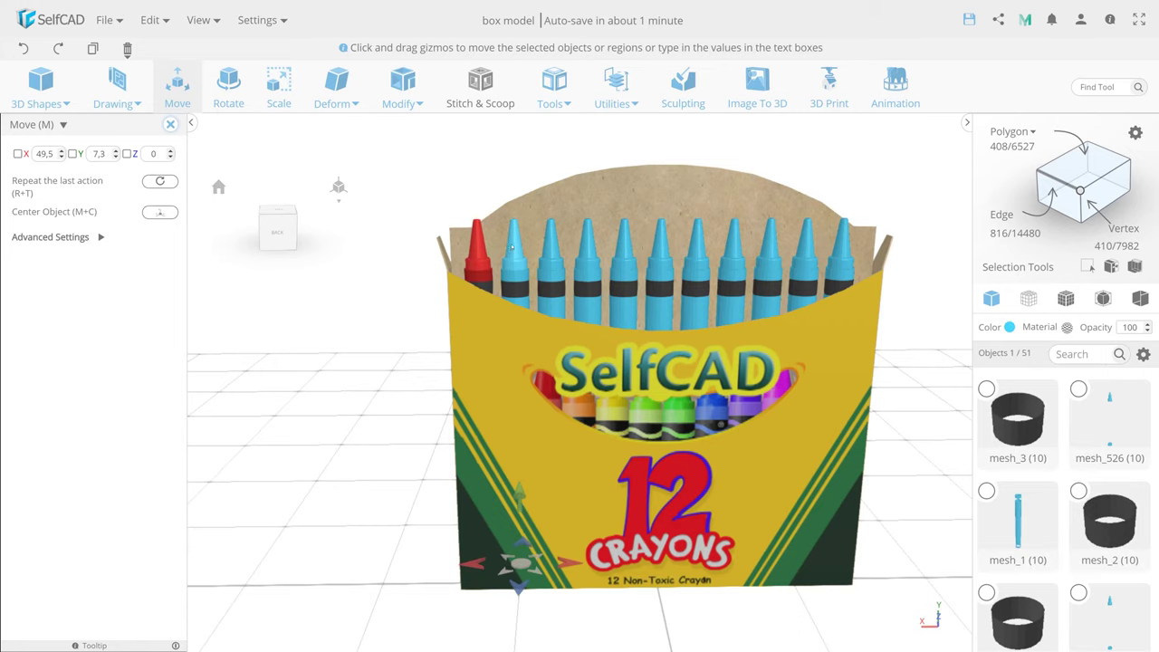
click(1010, 327)
click(1033, 363)
click(1064, 443)
click(1073, 364)
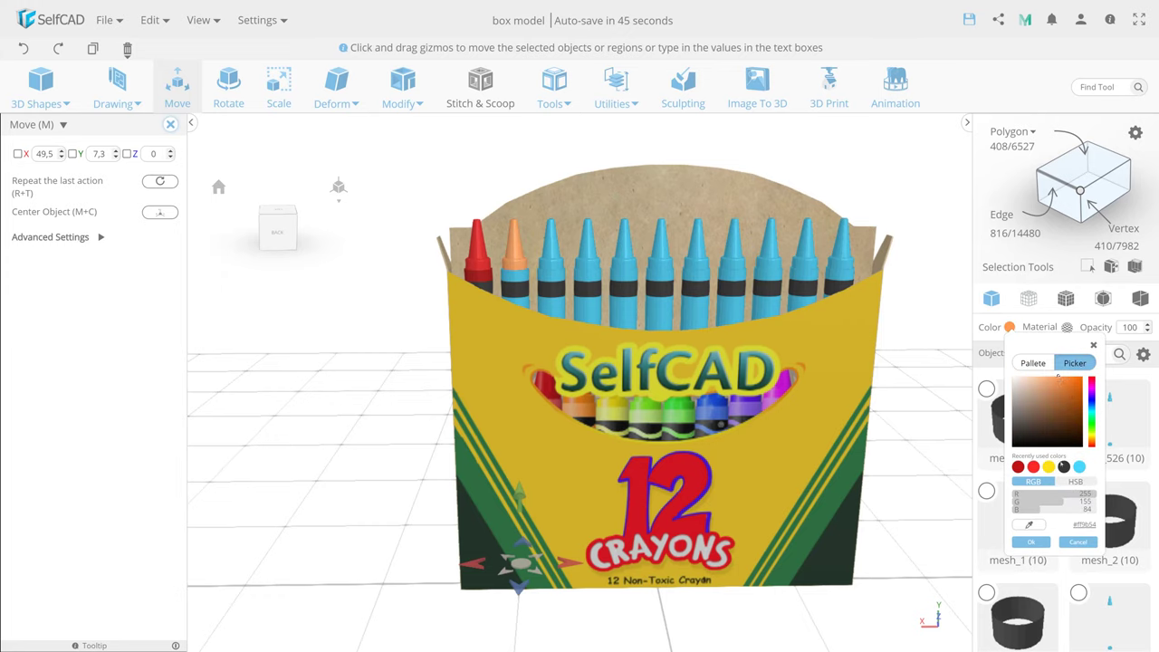
click(1030, 541)
Colour the third crayon yellow, reusing yellow from the recent colours
click(514, 247)
click(1009, 327)
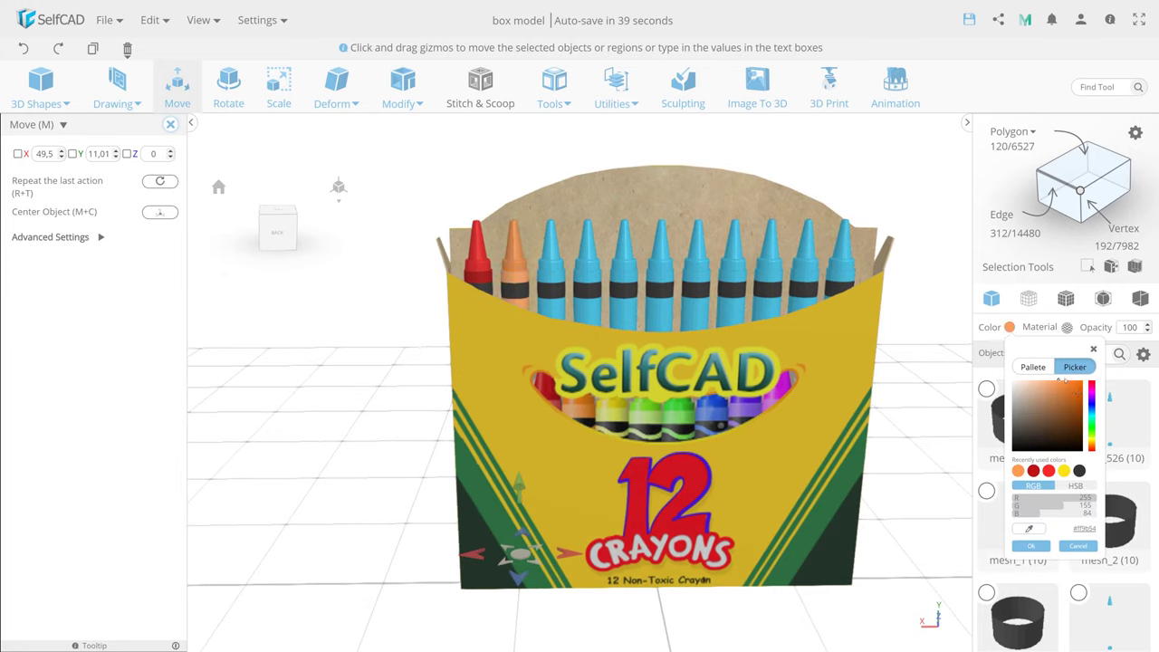
click(1030, 545)
click(553, 245)
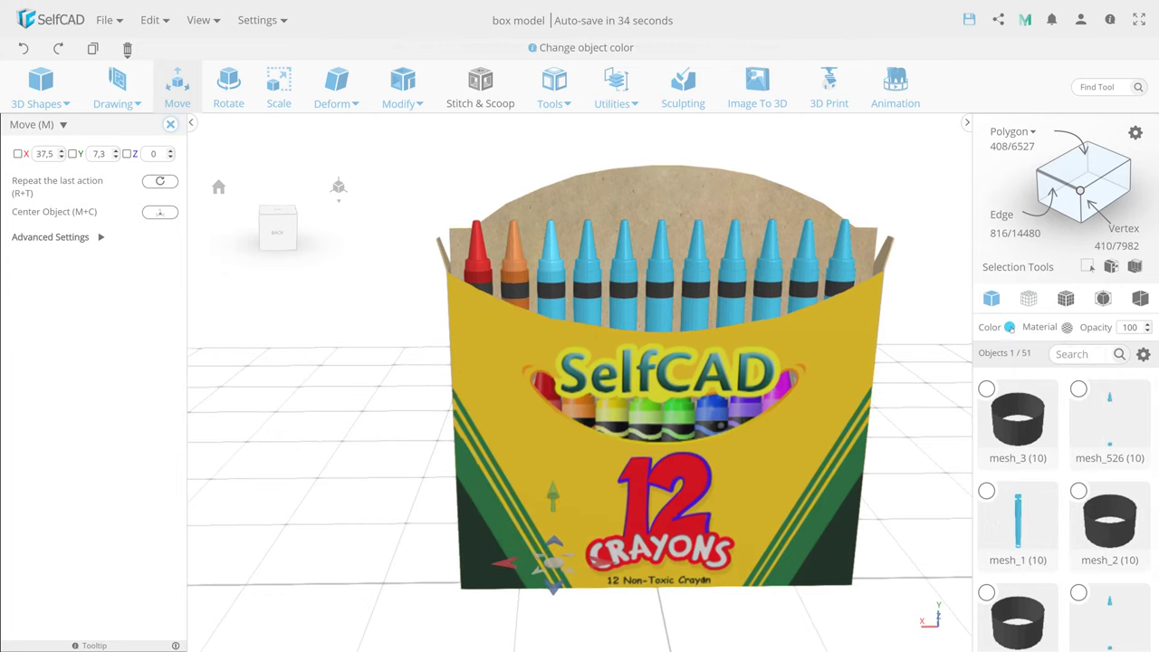
click(1010, 327)
click(1079, 470)
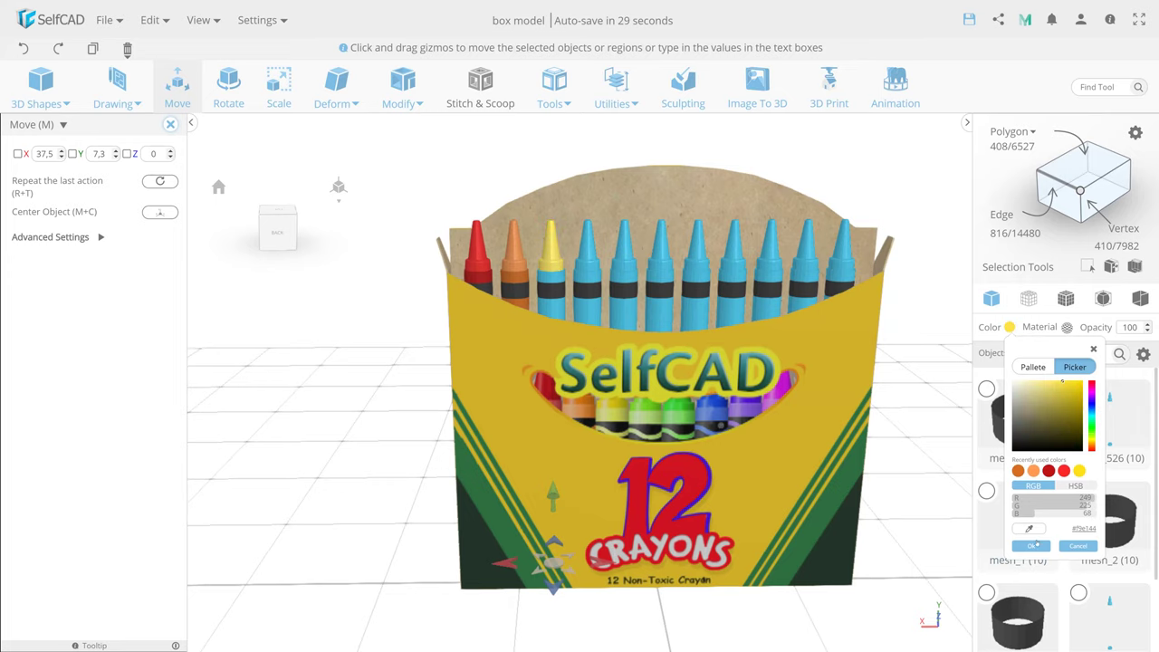
click(1030, 545)
click(587, 253)
click(1010, 327)
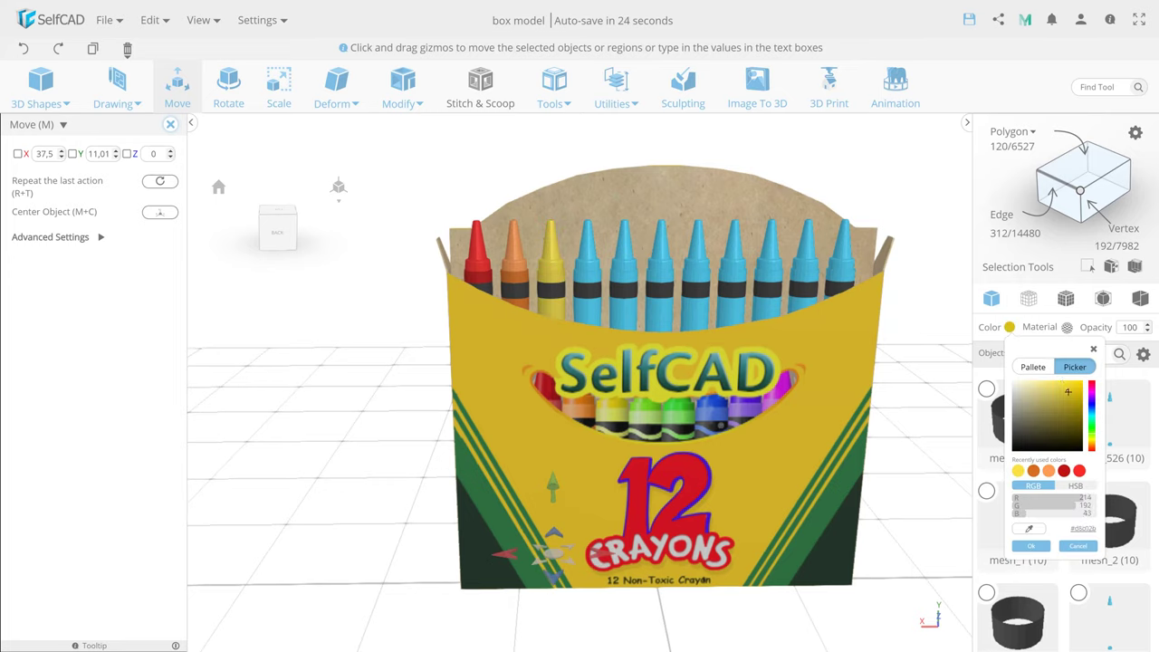
Colour the fourth crayon's body and tip lime green
click(600, 258)
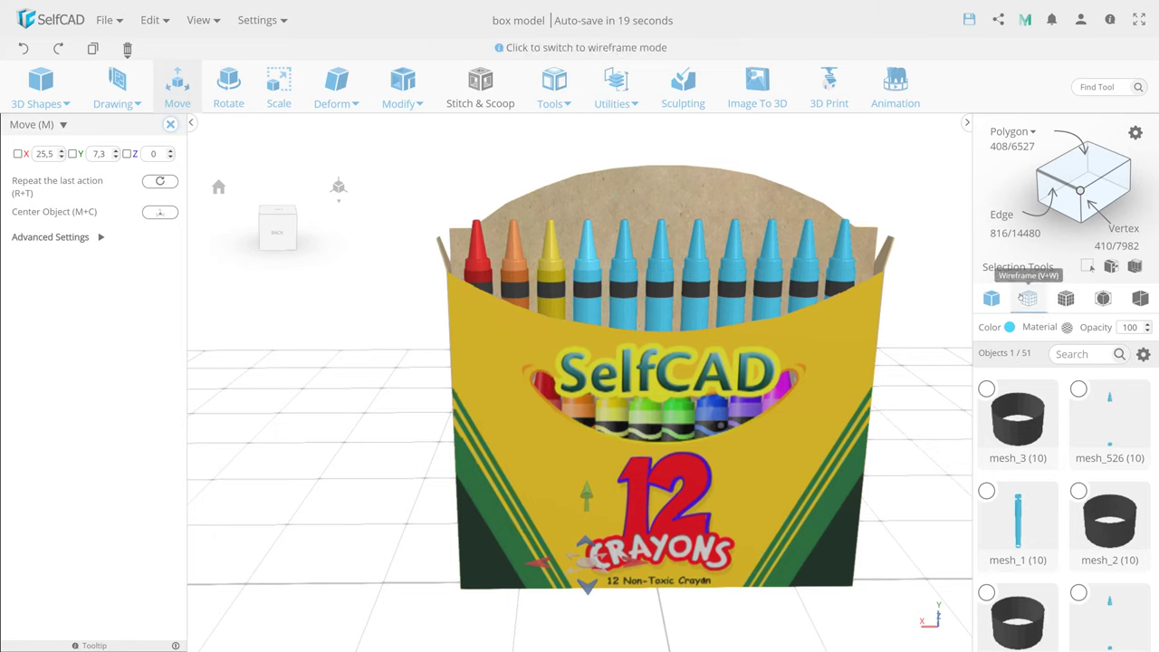
click(1010, 327)
click(1043, 434)
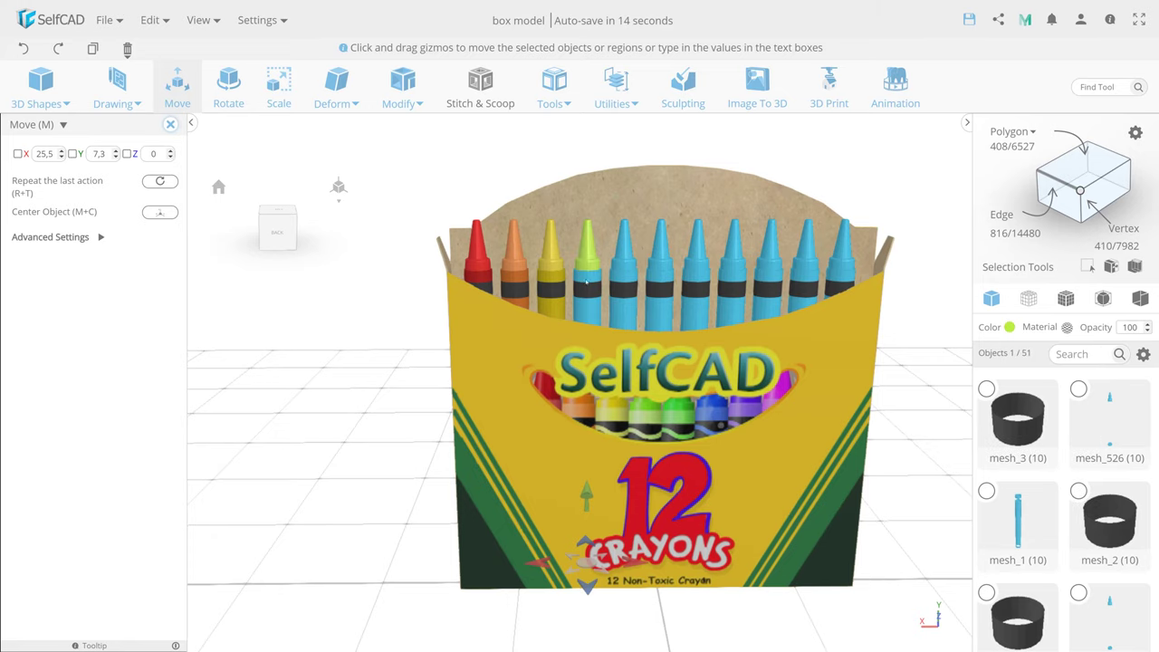
click(587, 253)
click(1009, 327)
click(1076, 362)
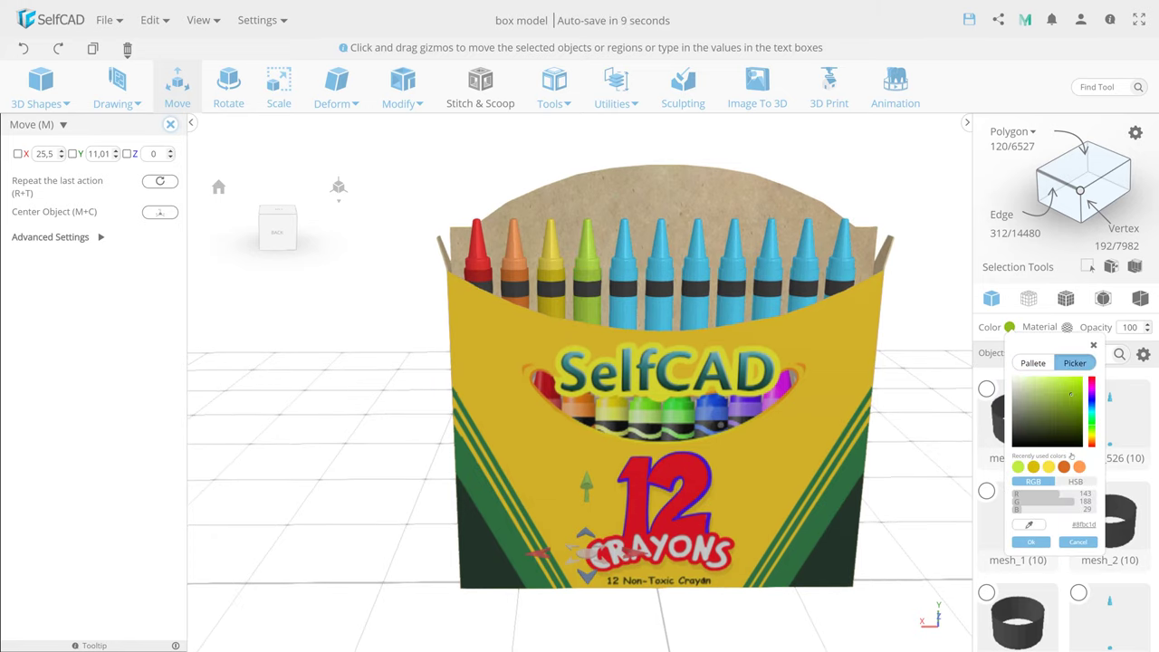
click(1030, 542)
Colour the fifth crayon's body and tip a deeper green
click(652, 551)
click(1010, 327)
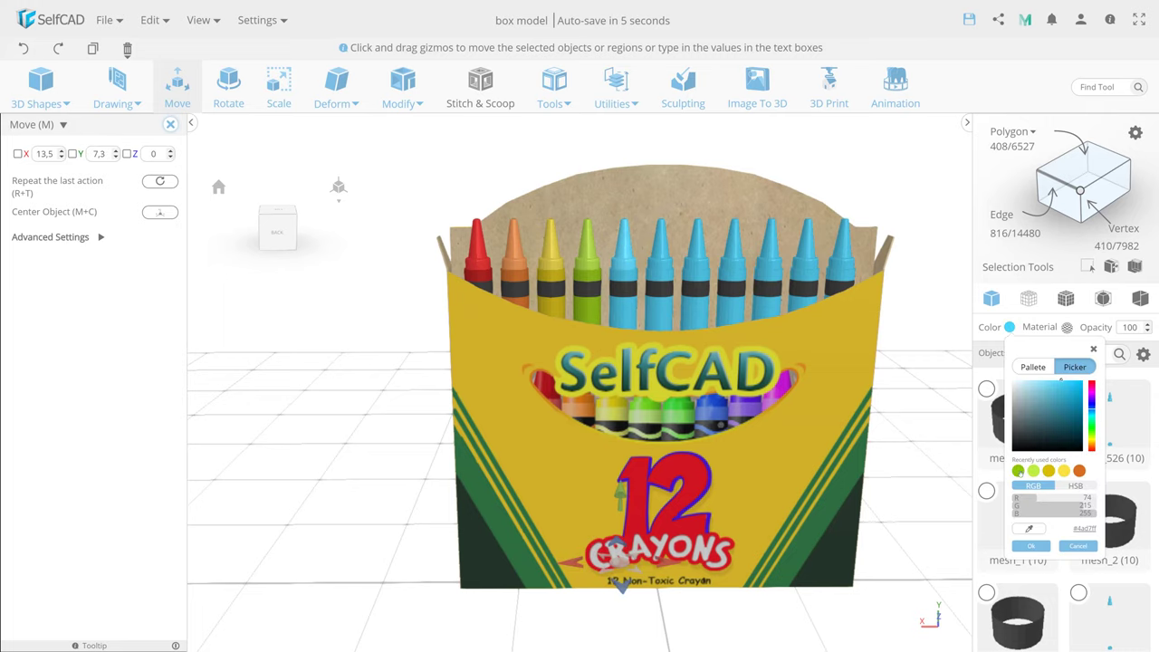
click(1075, 367)
drag(1092, 434, 1092, 430)
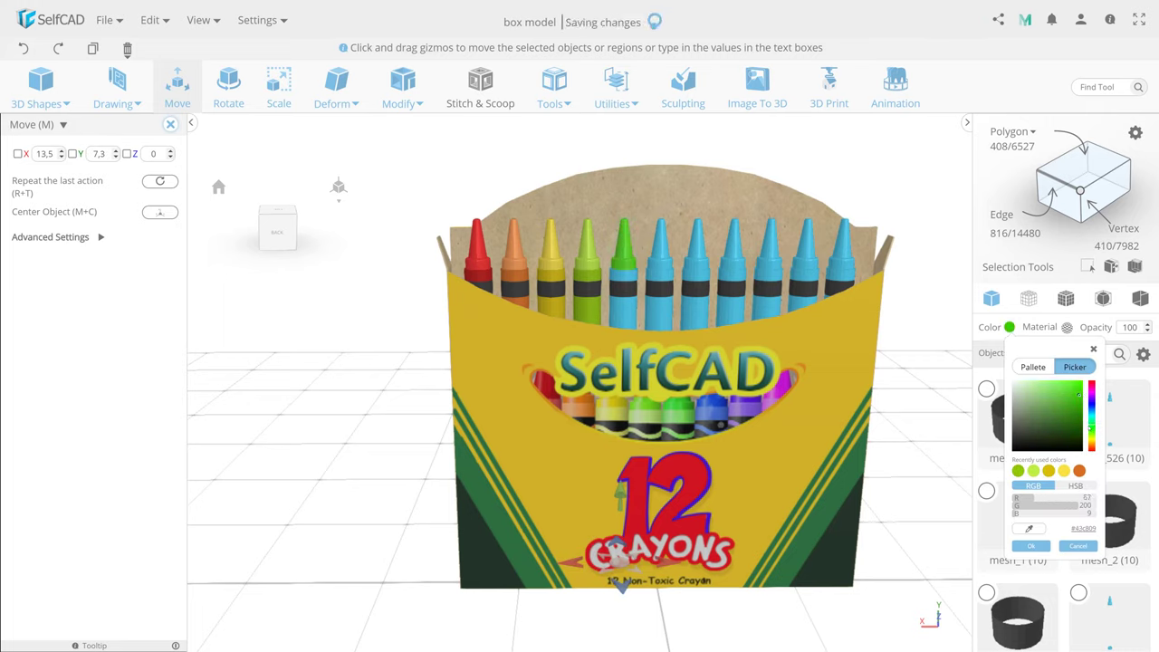
click(1031, 545)
click(623, 254)
click(1010, 327)
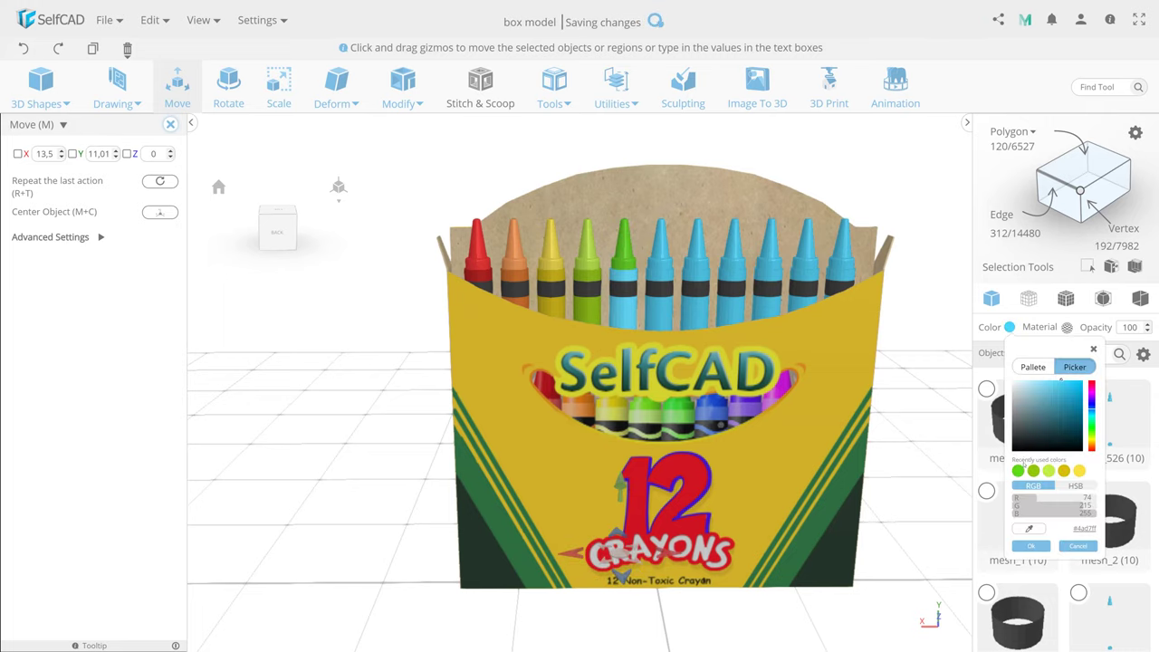
click(1075, 367)
click(1031, 546)
Colour the sixth crayon's body and tip mint green
click(652, 552)
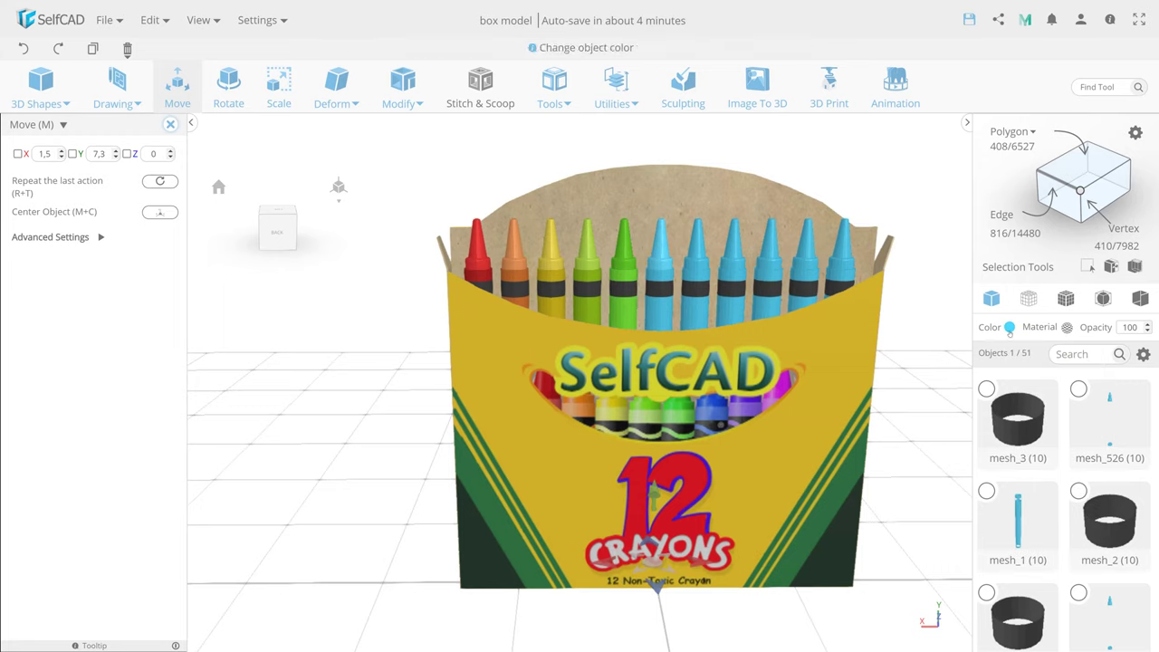
click(1010, 327)
click(1031, 514)
click(660, 253)
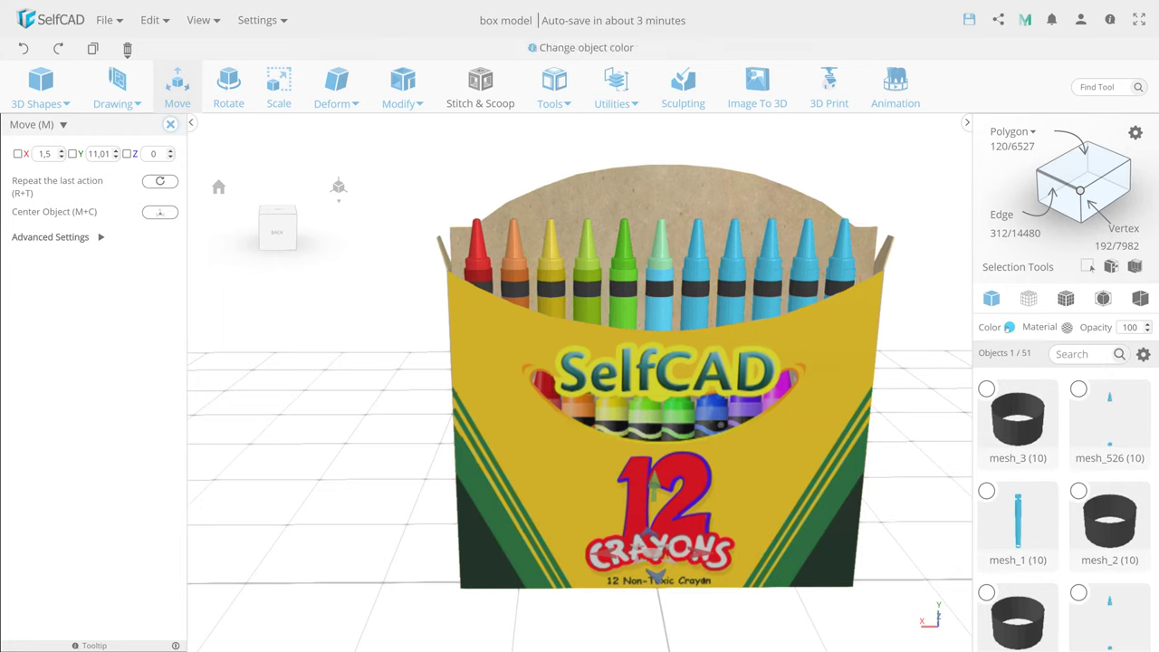
click(1010, 327)
click(1075, 365)
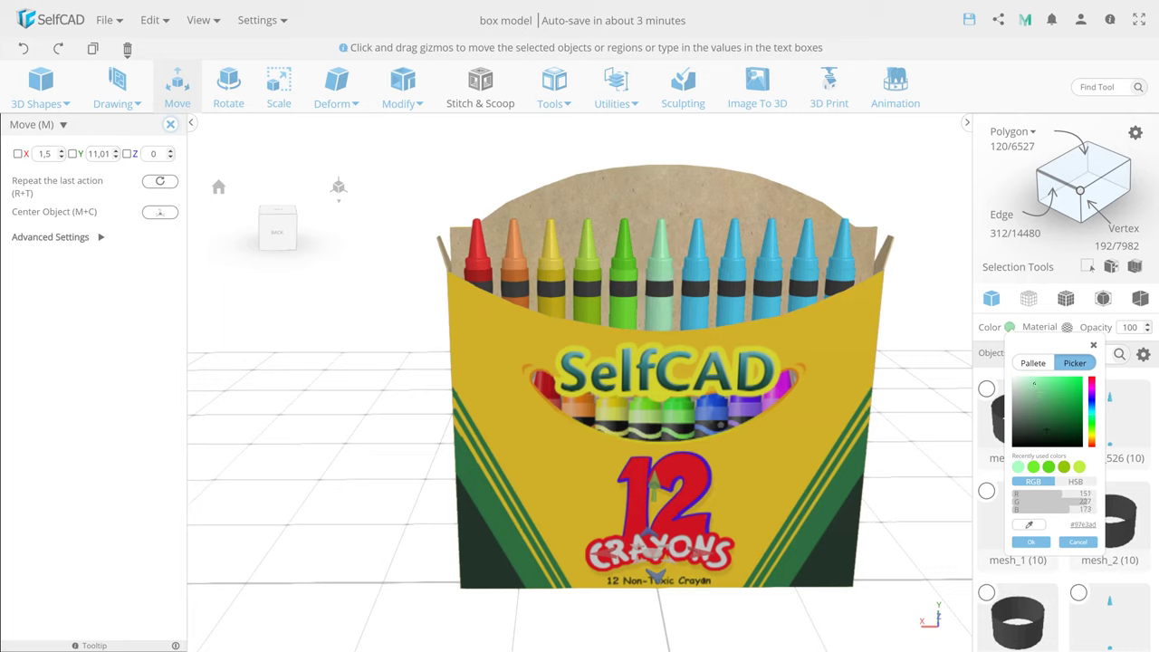
click(1030, 542)
Colour the seventh crayon's body and tip blue
click(652, 552)
click(1010, 327)
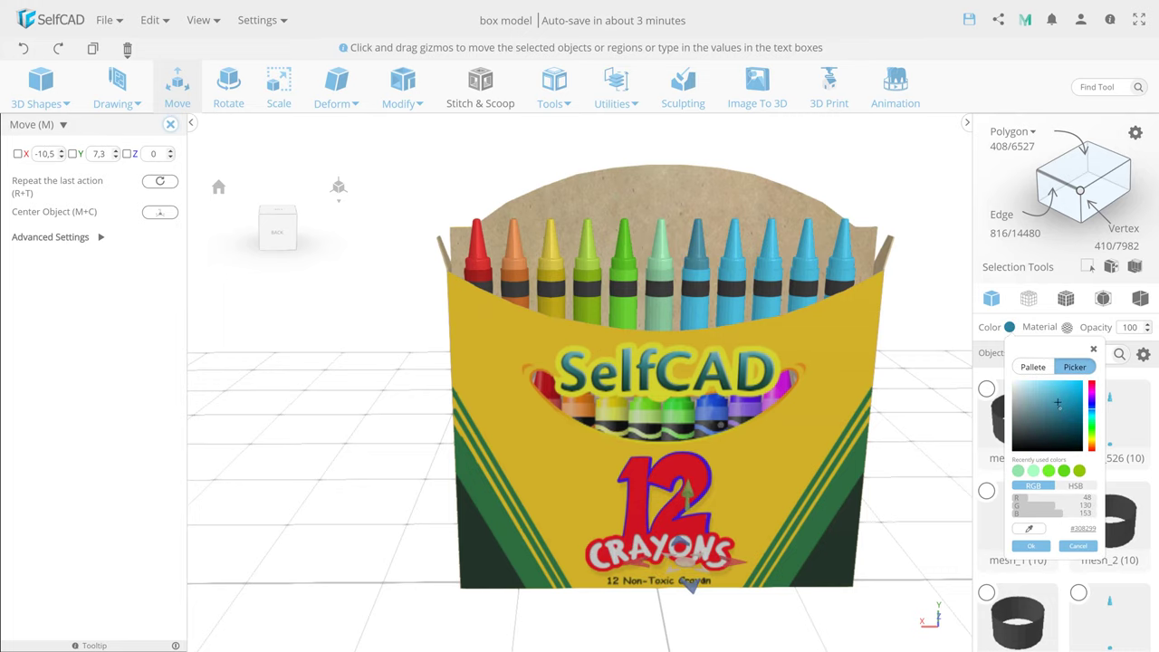
drag(1058, 403, 1055, 395)
click(1030, 545)
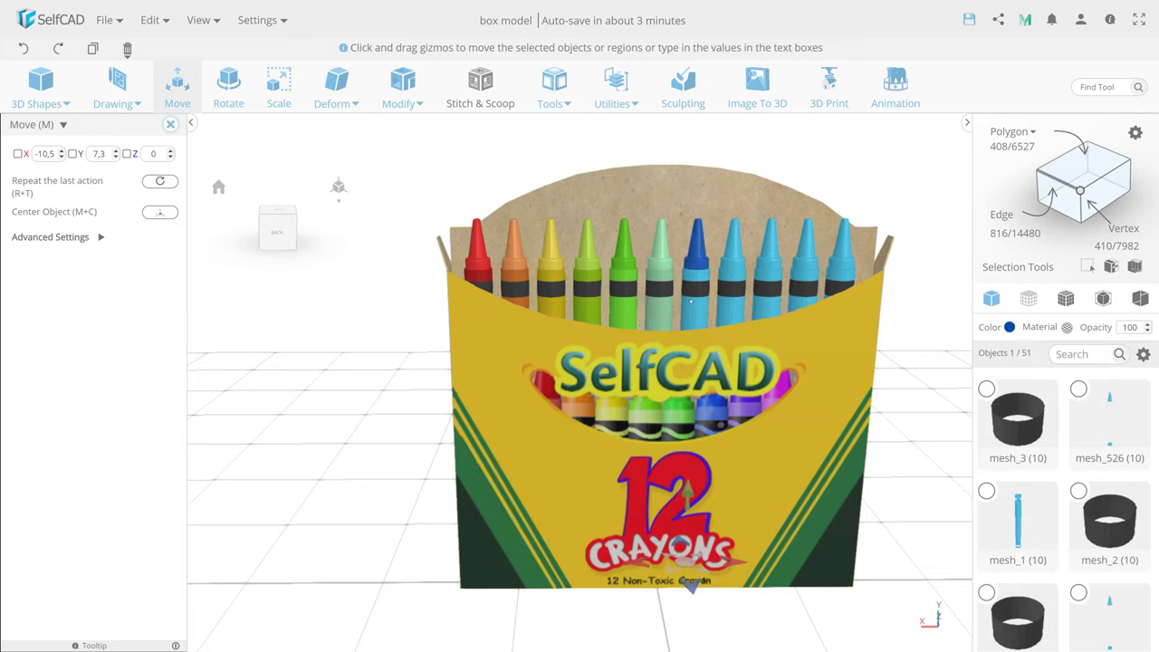
click(695, 263)
click(1009, 326)
click(1072, 395)
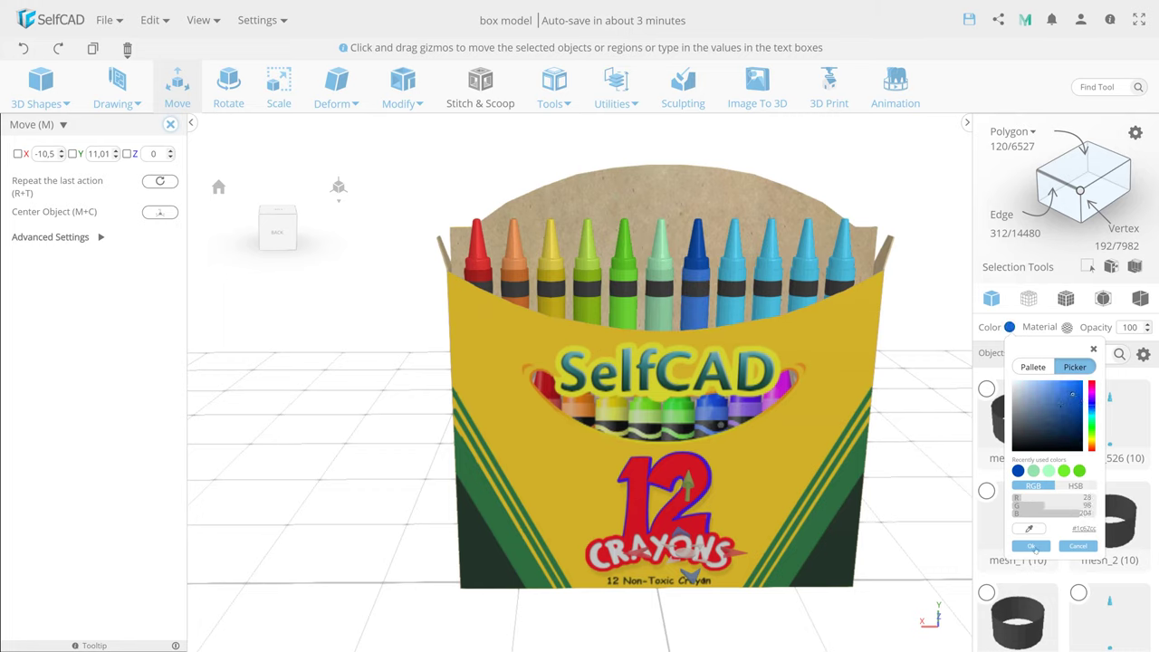
click(1031, 546)
Colour the eighth crayon's body and tip purple from the preset swatches
click(725, 554)
click(1010, 326)
click(1032, 367)
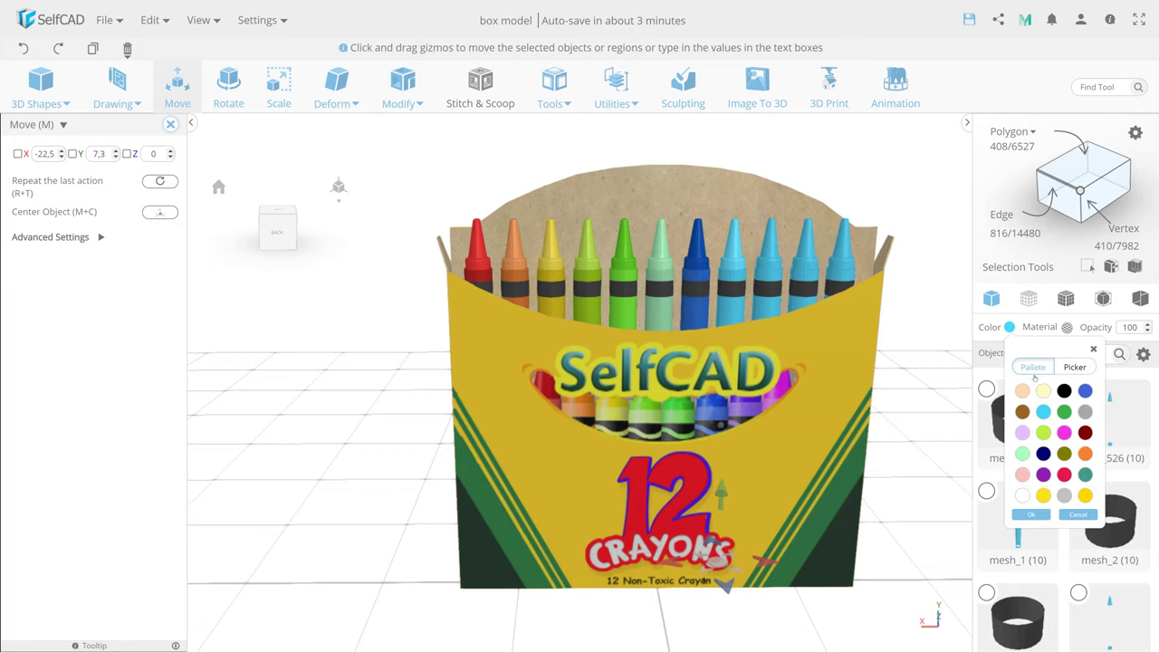
click(1032, 515)
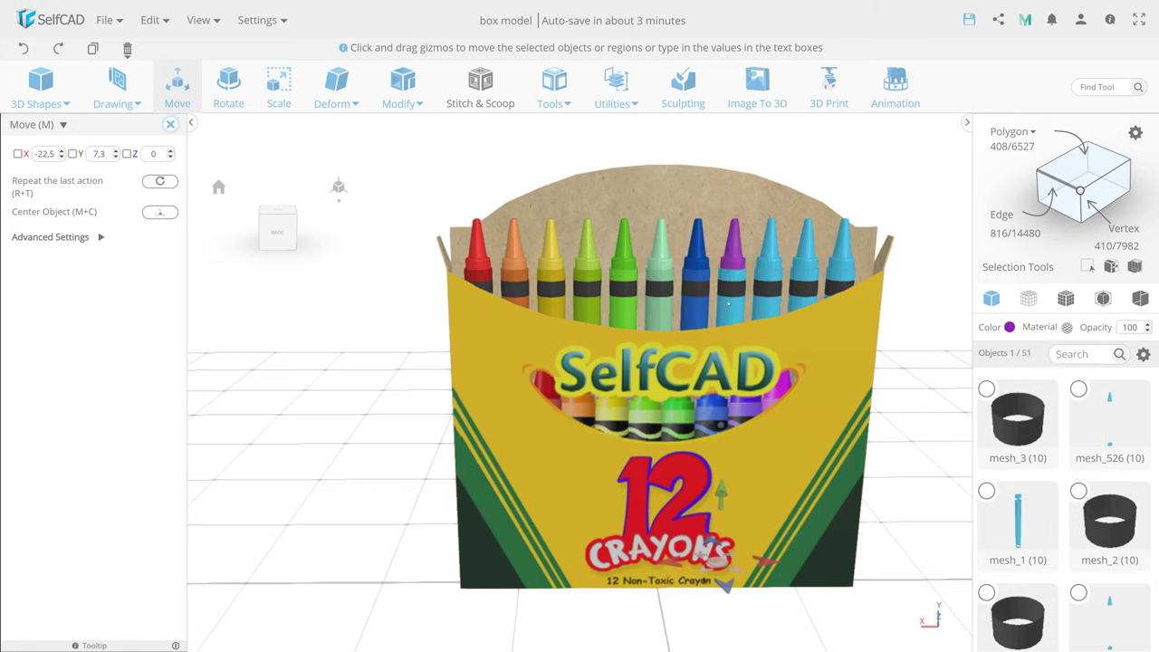
click(732, 258)
click(1010, 327)
click(1075, 367)
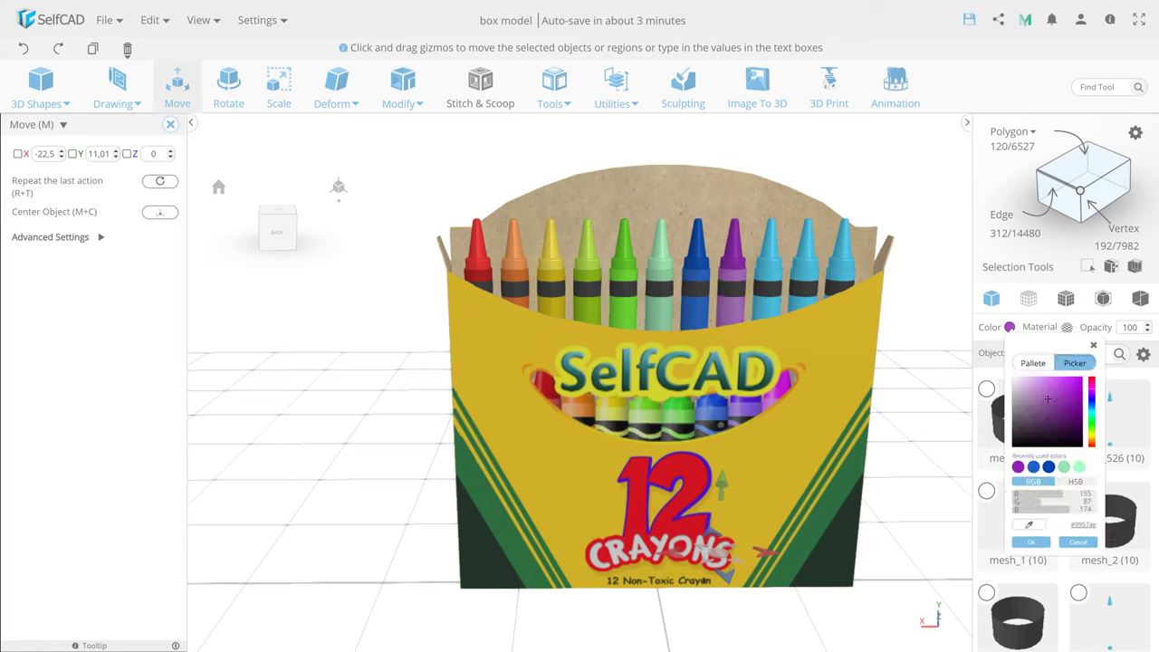
click(1031, 542)
Colour the ninth crayon's body and tip lavender
click(706, 548)
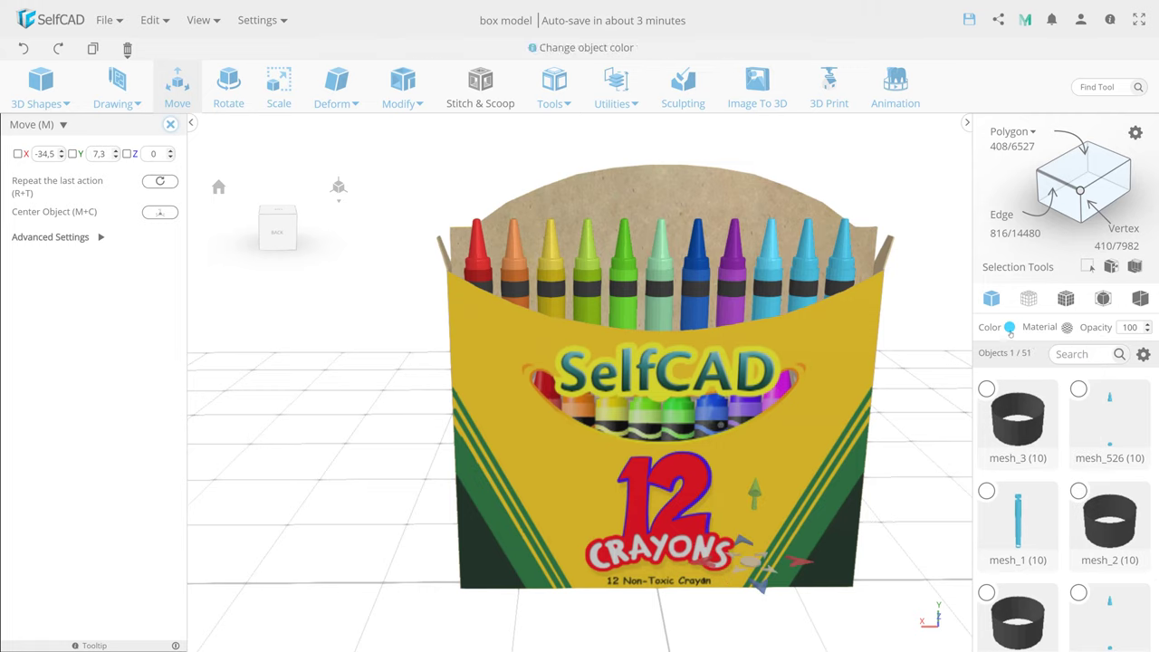
click(1010, 327)
click(1072, 366)
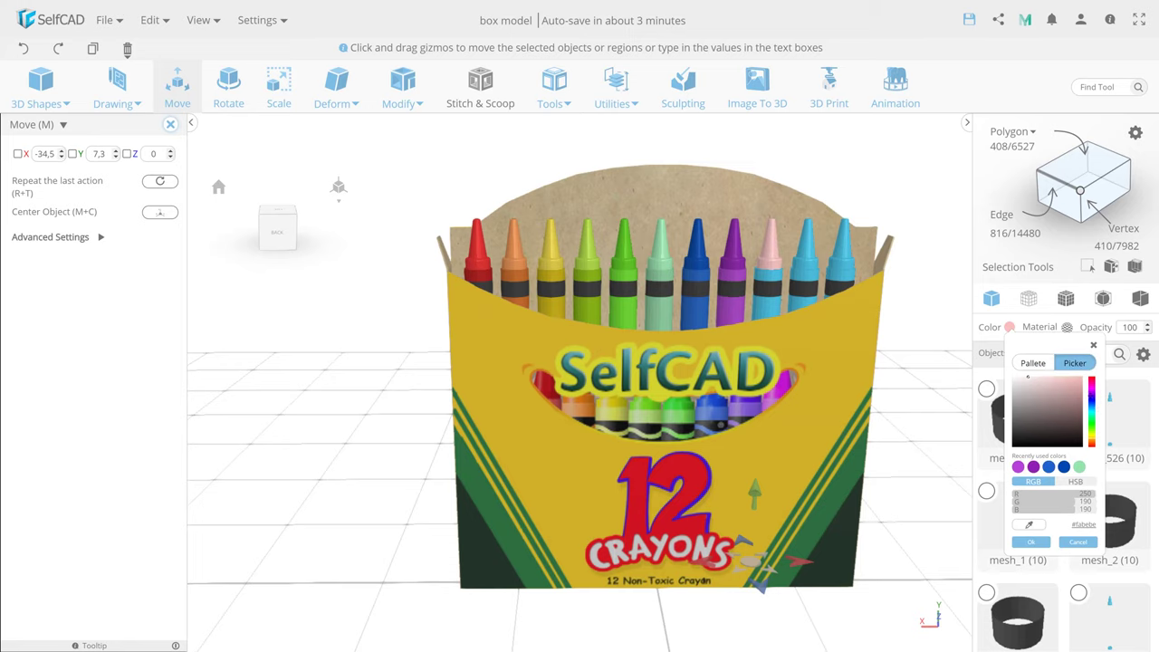
click(1031, 542)
click(770, 263)
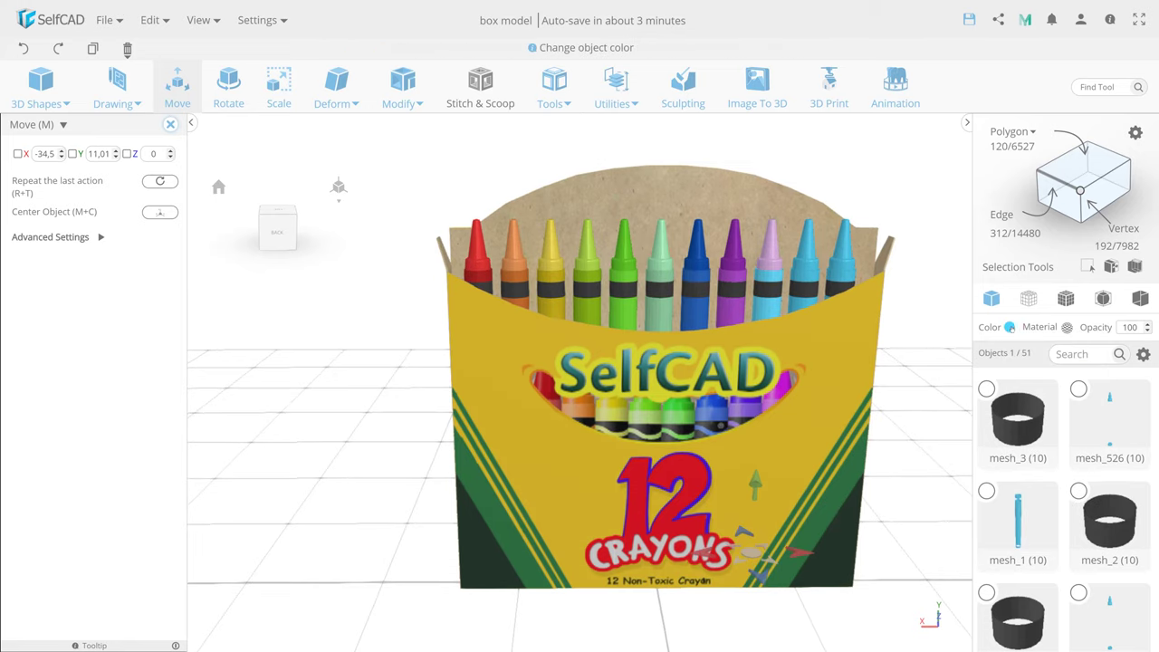
click(1010, 327)
click(1092, 398)
Colour the tenth crayon's body and tip white from the preset swatches
click(1031, 542)
click(806, 254)
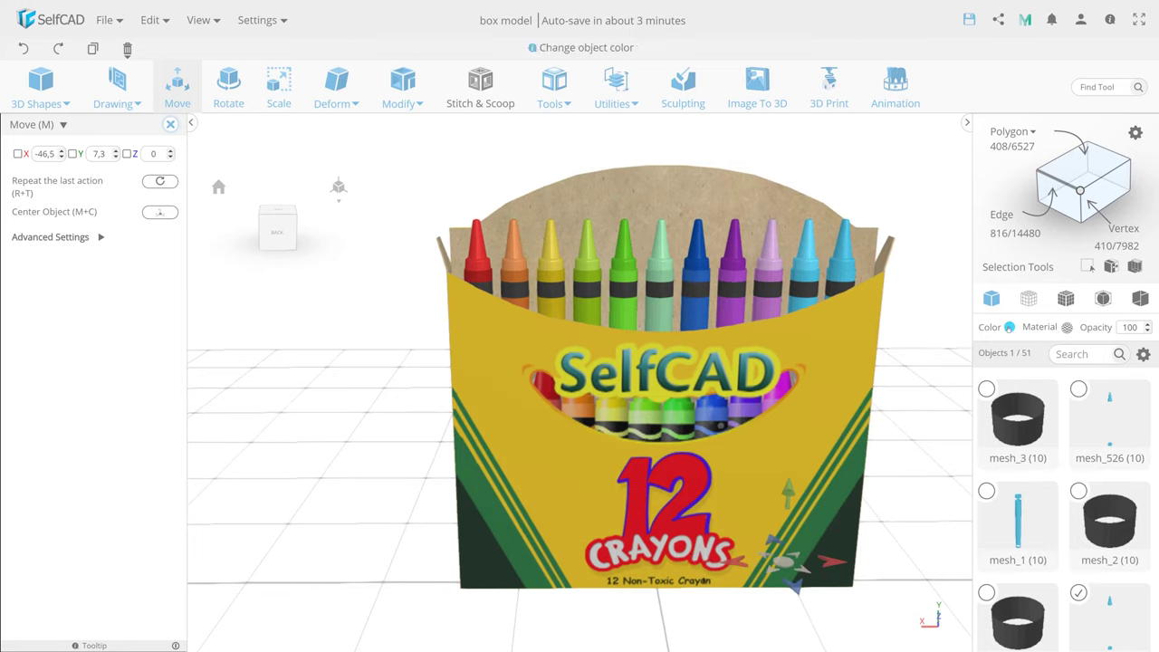
click(1010, 327)
click(1046, 365)
click(1018, 412)
click(807, 253)
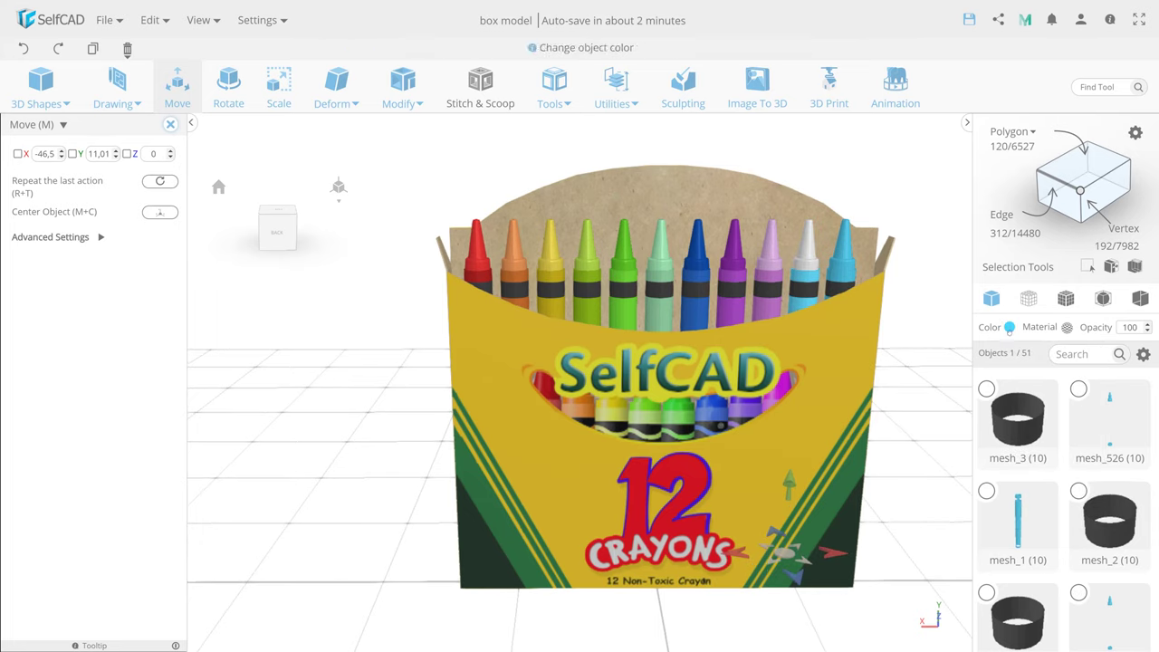
click(1010, 327)
click(1022, 496)
Colour the eleventh crayon black, then clear the selection
click(842, 247)
click(1010, 327)
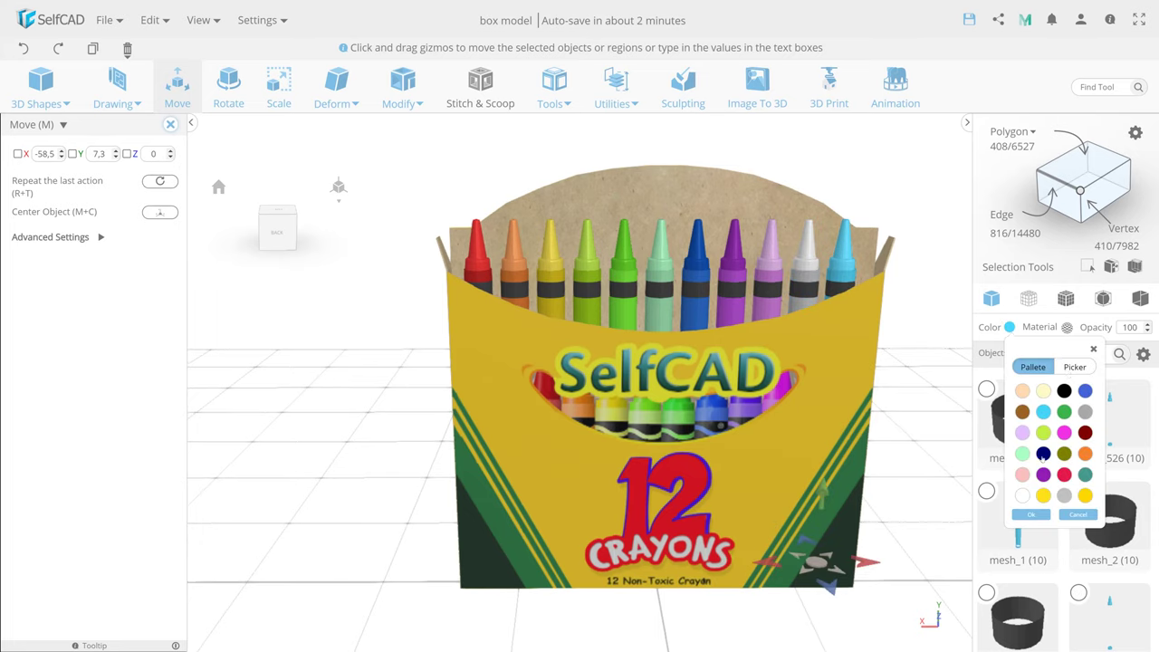
click(1075, 366)
click(986, 490)
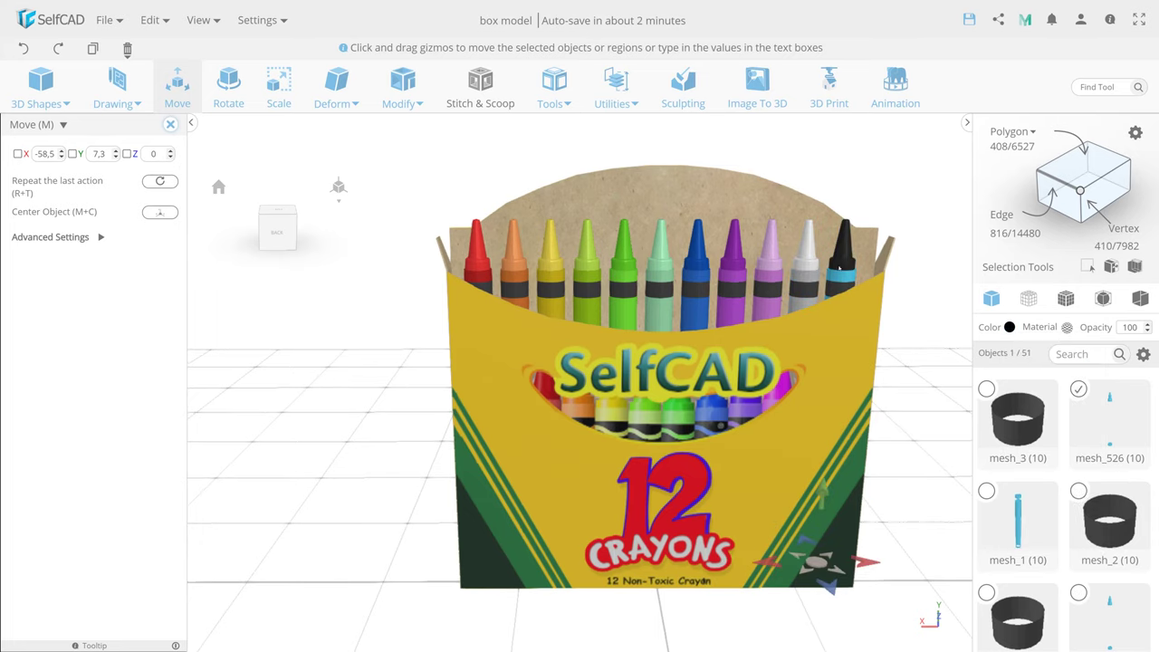
click(1010, 327)
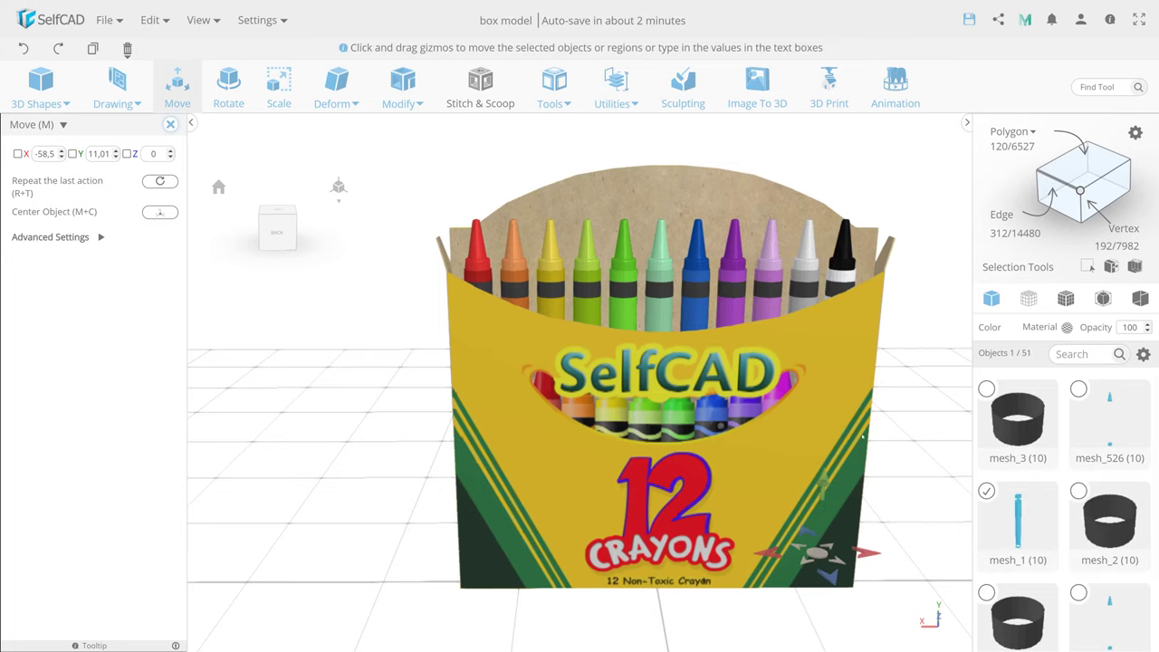
key(Escape)
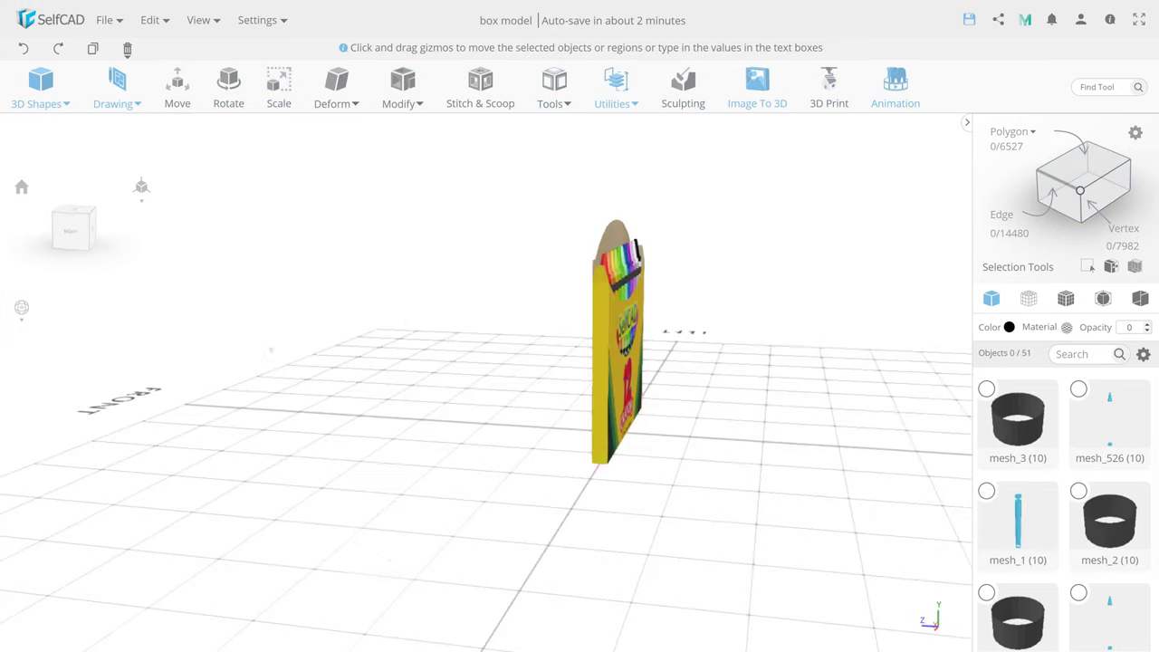